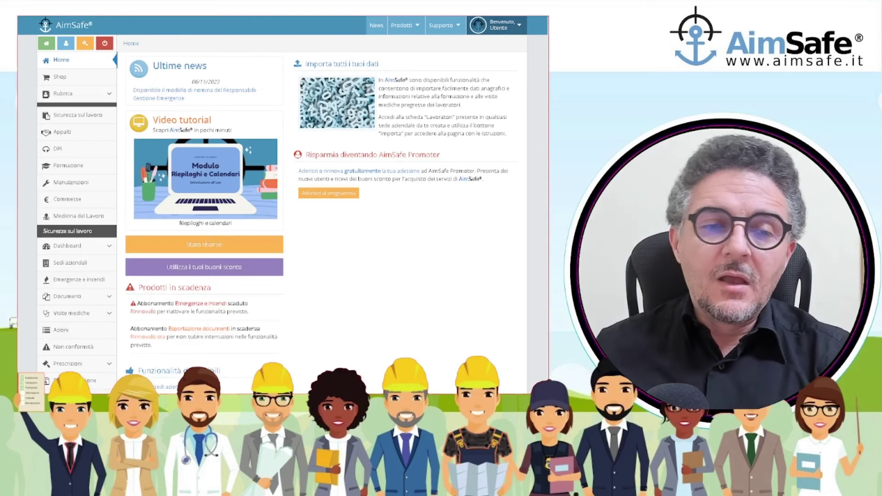
- Open the Prova site of Committente S.r.l. under Sicurezza sul lavoro and display its Schede list
left_click(77, 120)
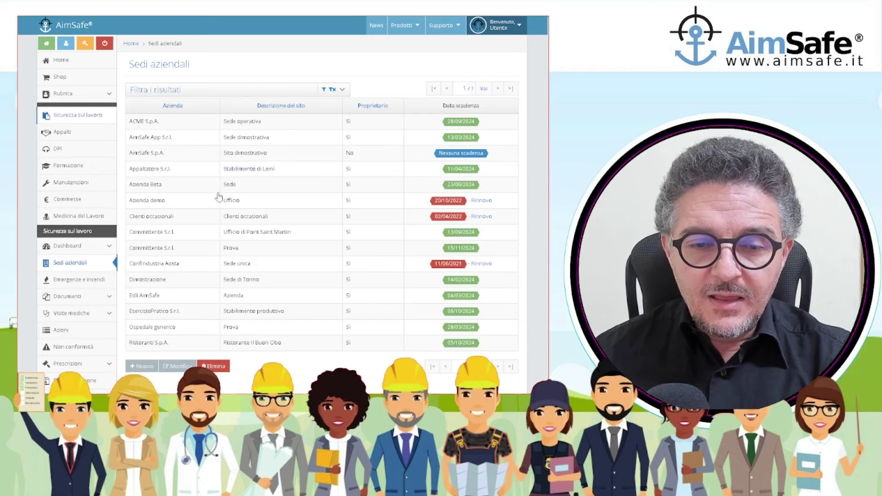
left_click(185, 251)
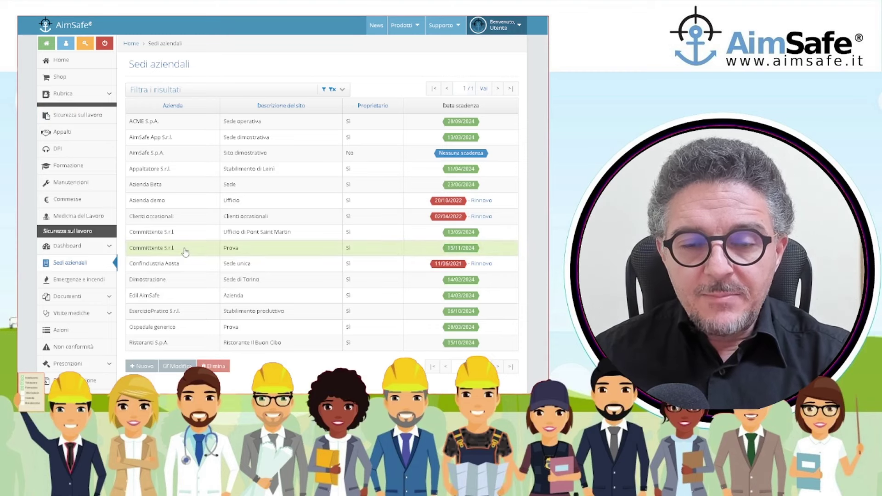
double_click(185, 250)
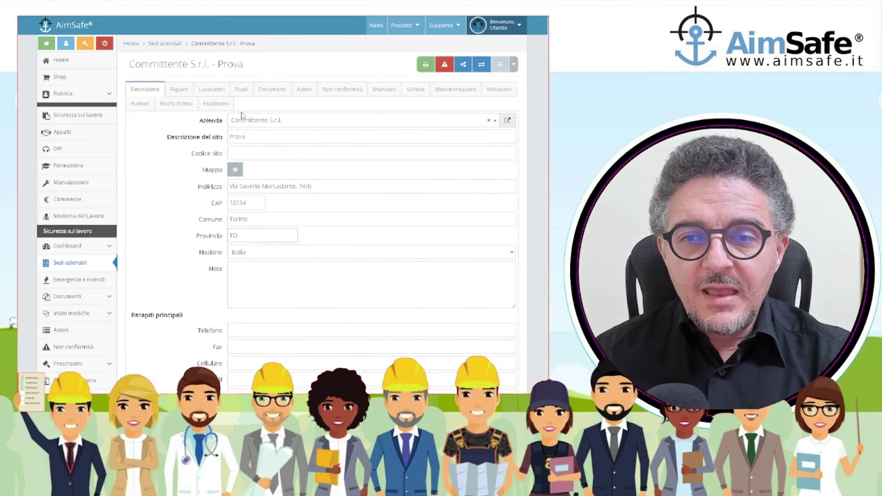
left_click(412, 95)
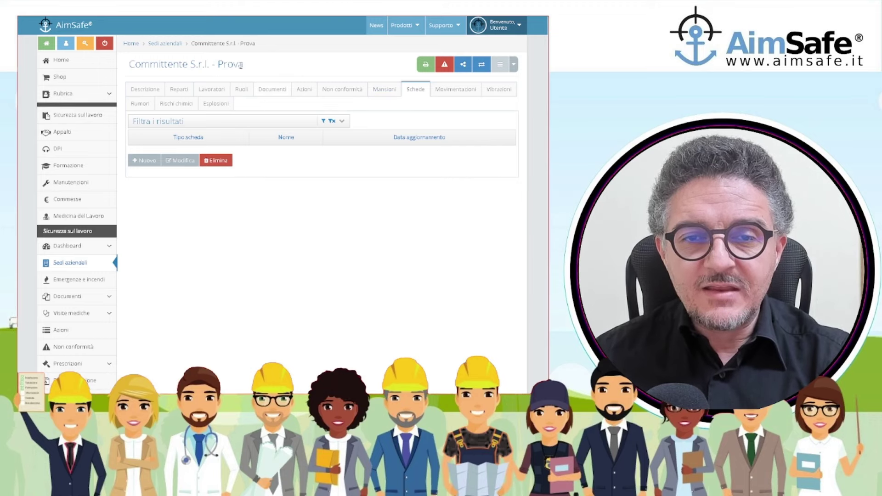
left_click_drag(129, 65, 238, 65)
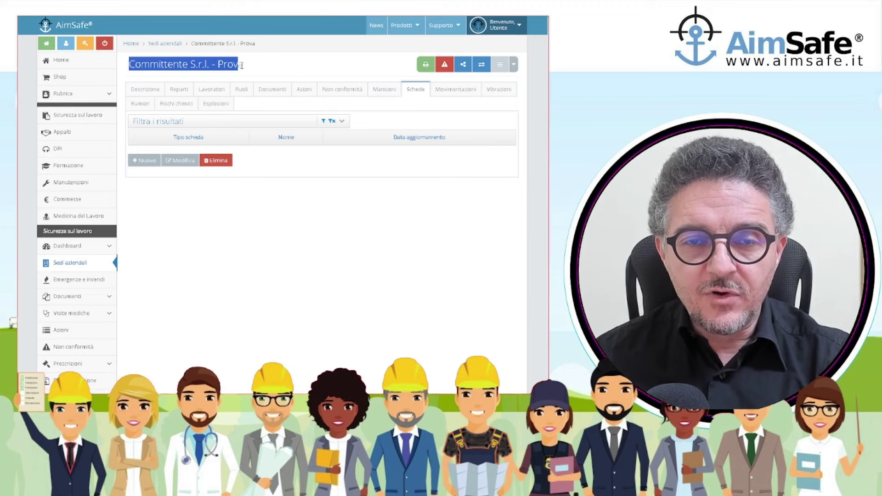
left_click(267, 70)
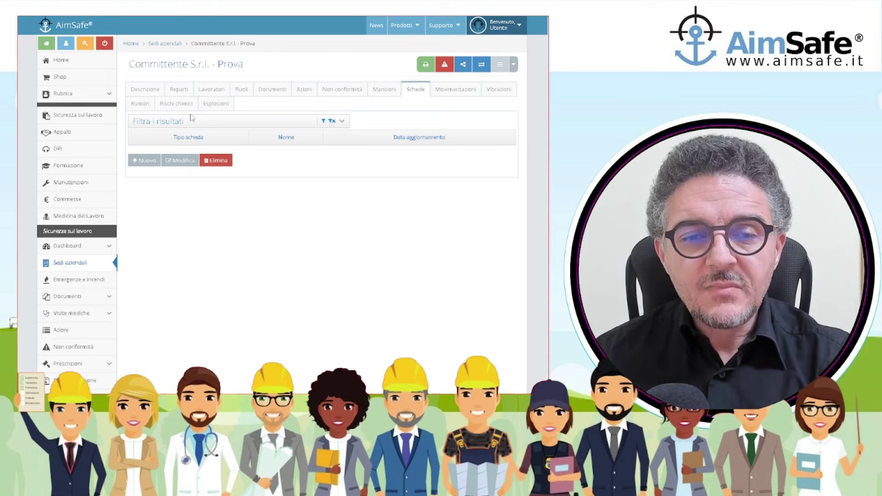
- Start a new scheda search with source Dalle sedi aziendali, trying the AimSafe Community and already-inserted schede options both on and off
left_click(136, 162)
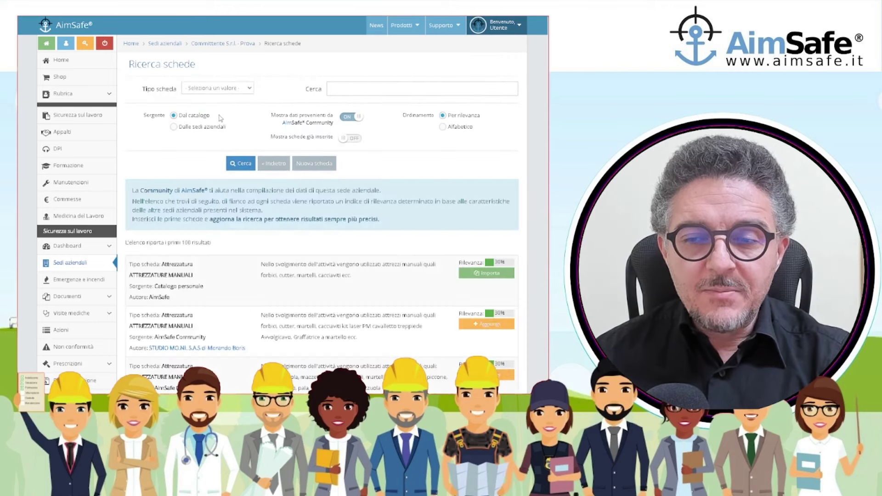
left_click(174, 128)
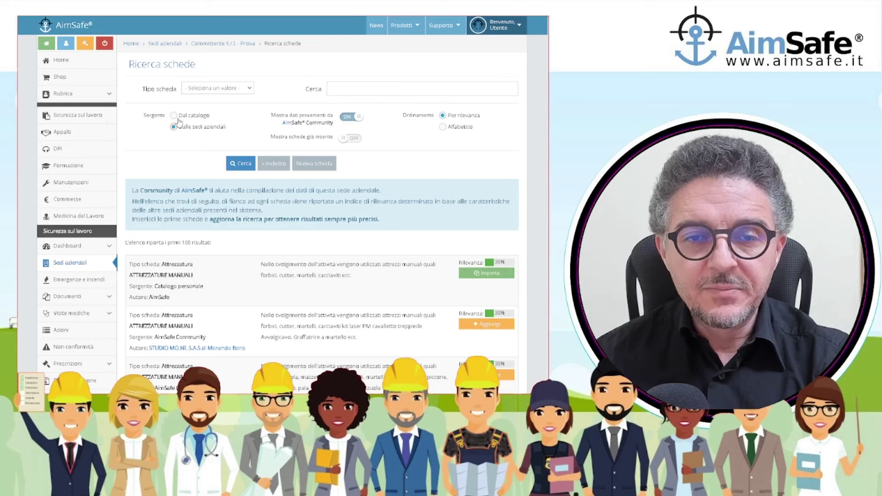
left_click(347, 118)
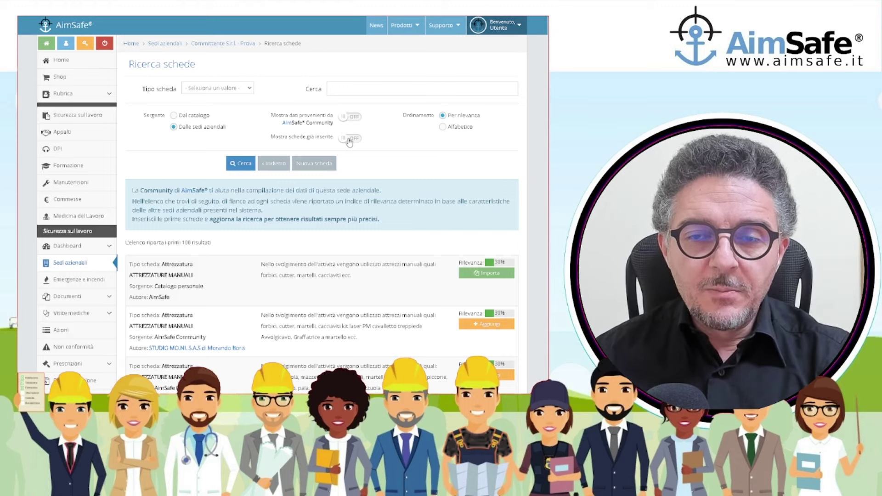
left_click(350, 139)
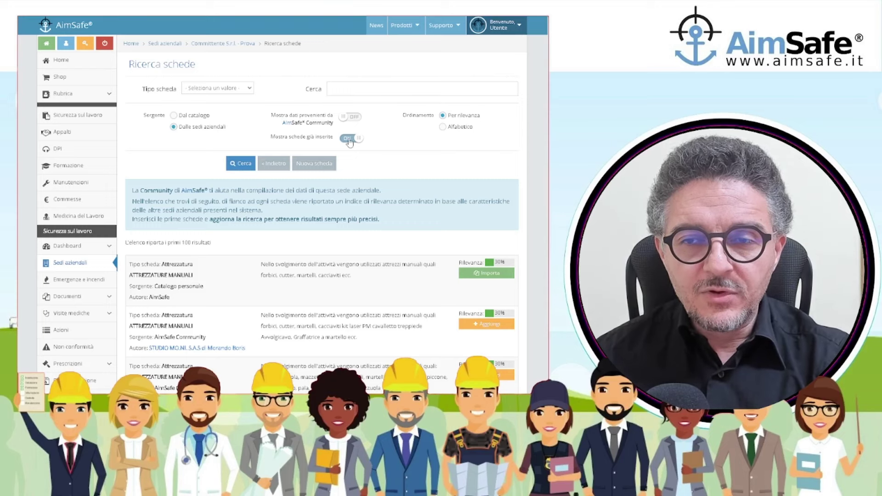
left_click(349, 139)
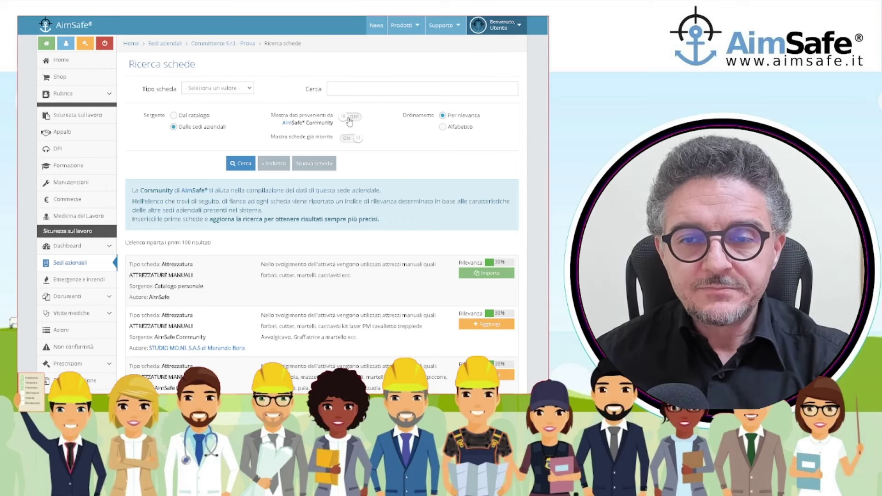
left_click(350, 118)
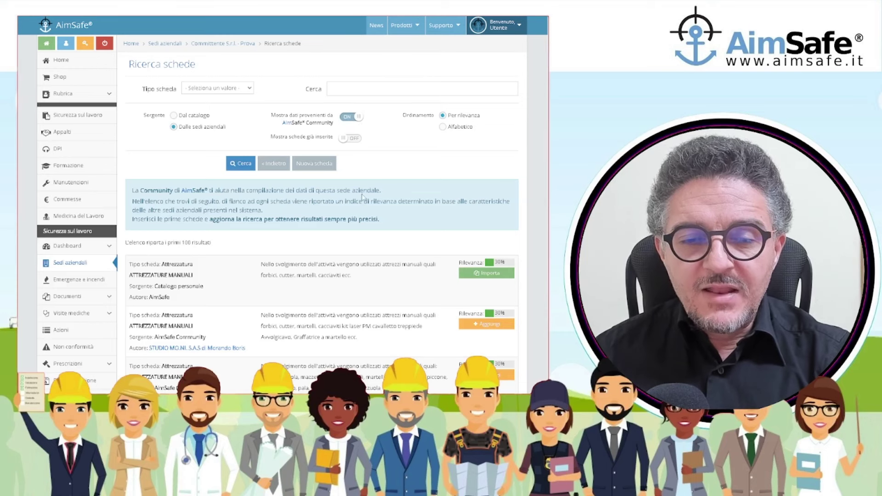
- Try to import the first suggested ATTREZZATURE MANUALI scheda from the Catalogo personale
scroll(303, 233, "down", 2)
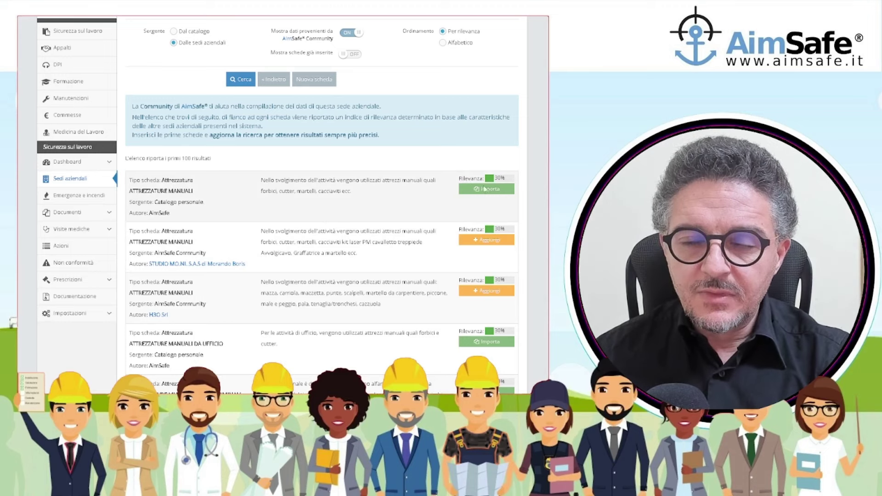
left_click(489, 190)
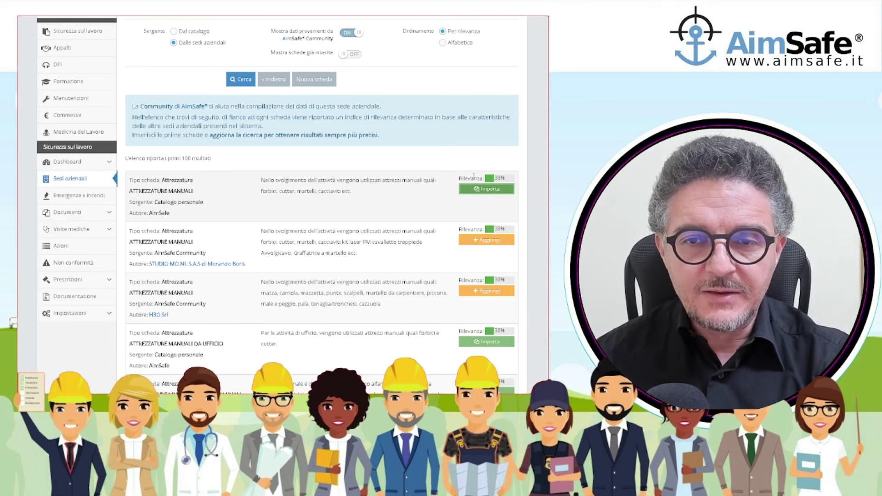
scroll(381, 182, "up", 2)
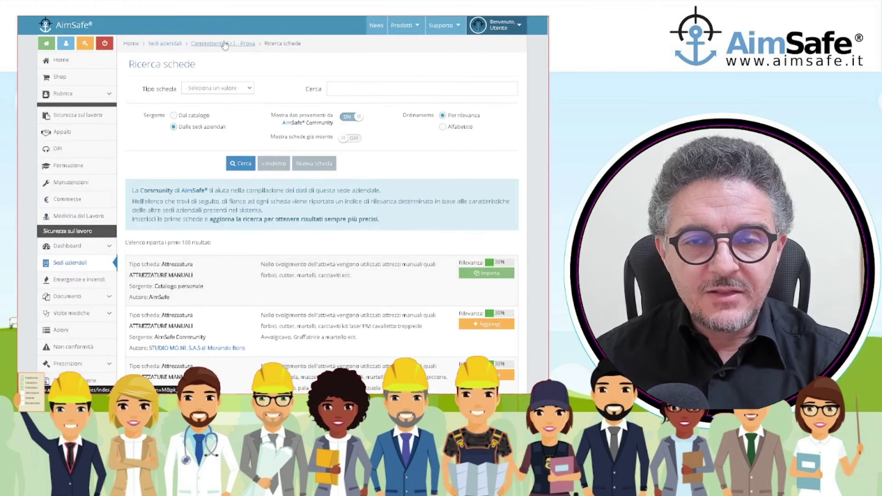
- Return to the Committente S.r.l. - Prova site description and check the Codice ATECO in its Attività section
left_click(224, 44)
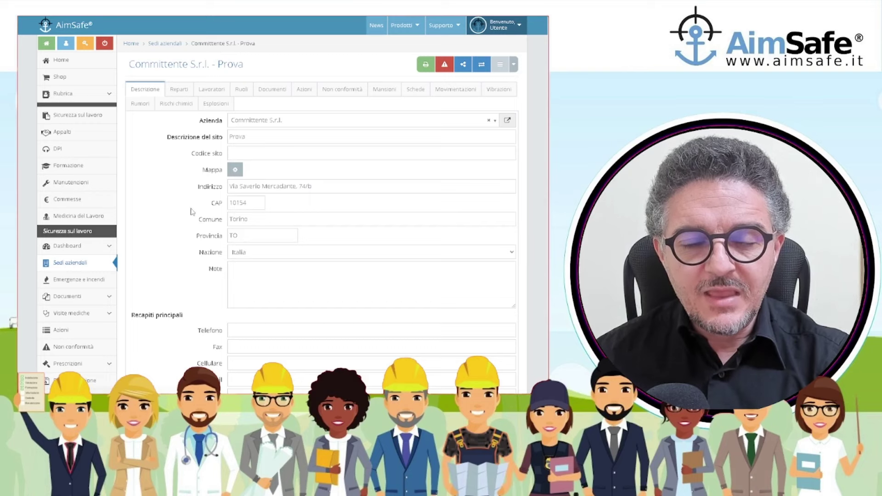
scroll(192, 211, "down", 6)
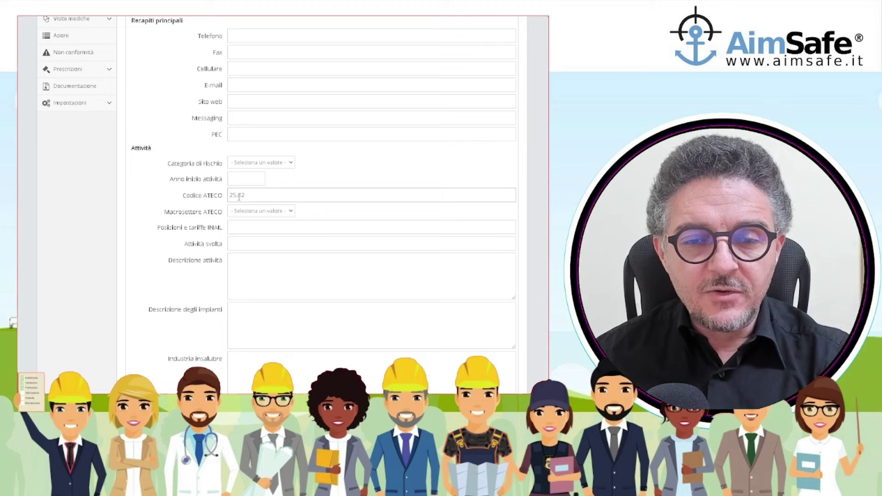
left_click_drag(250, 197, 229, 197)
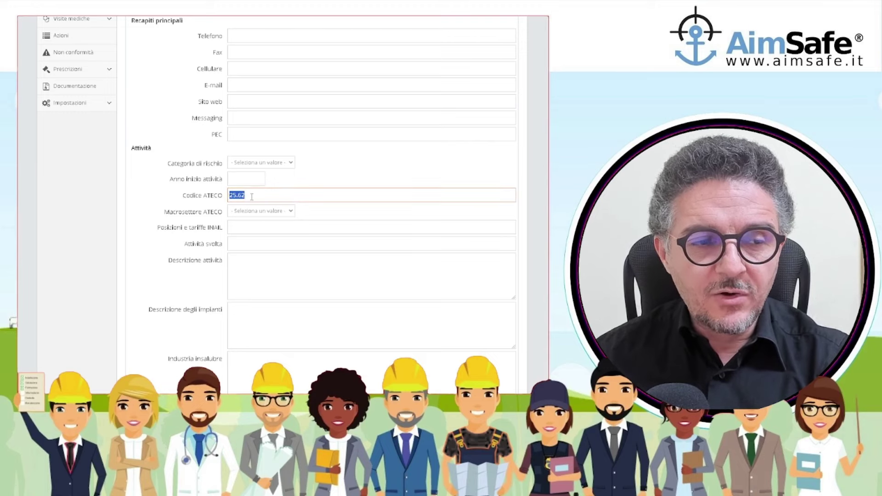
left_click(251, 197)
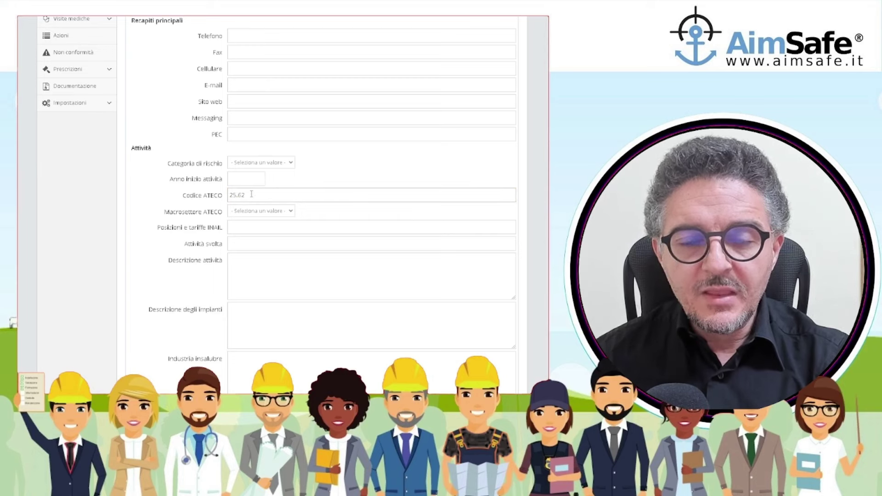
- Go back to the site's Schede and reopen the search for adding new ones
scroll(290, 148, "up", 3)
scroll(289, 148, "up", 3)
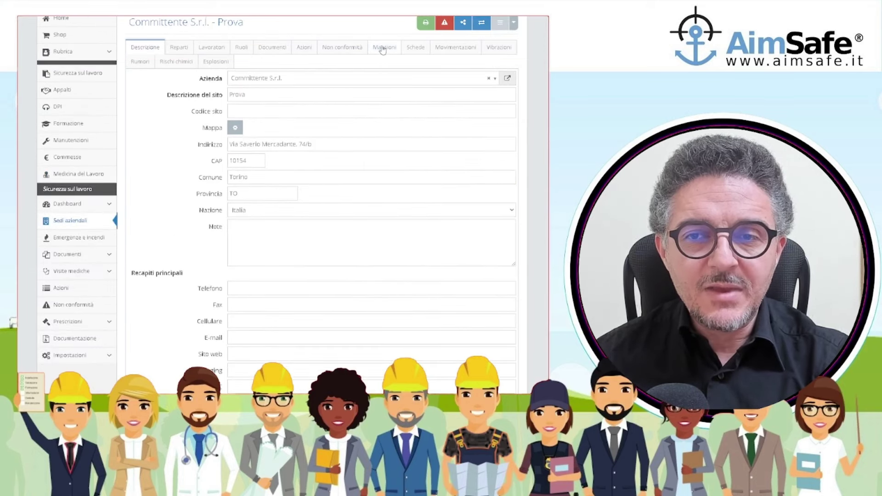
left_click(420, 50)
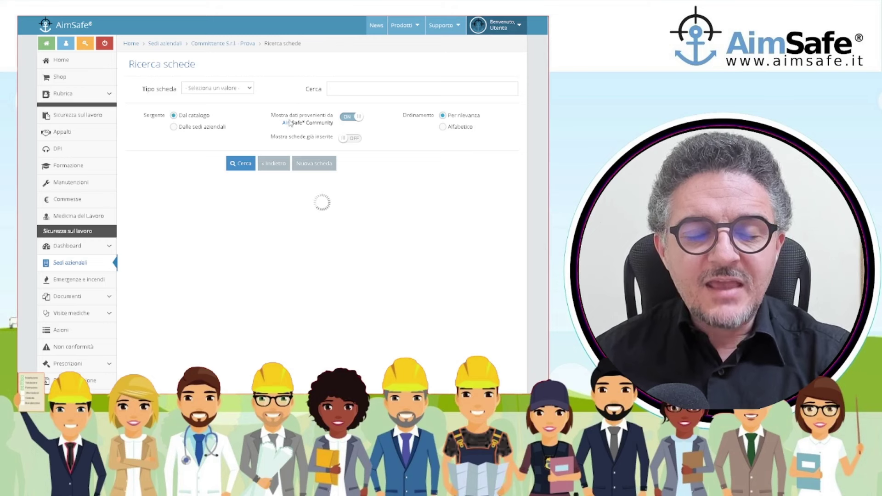
- Examine the suggested schede, comparing their type, source, description, relevance index and whether each can be imported or added
scroll(290, 123, "down", 2)
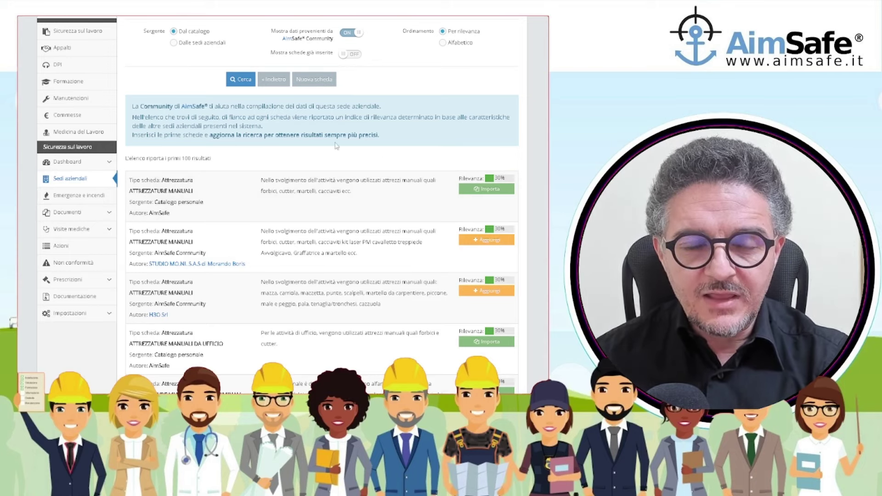
scroll(242, 176, "down", 1)
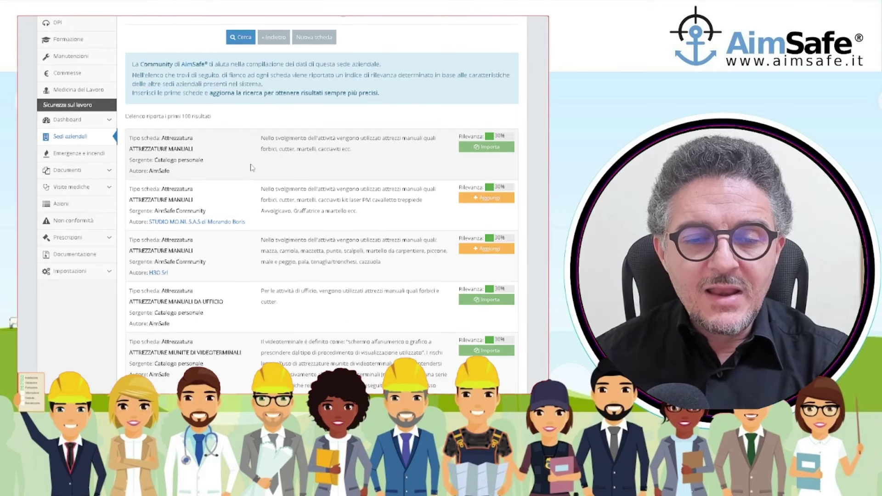
scroll(253, 168, "down", 2)
scroll(287, 185, "down", 1)
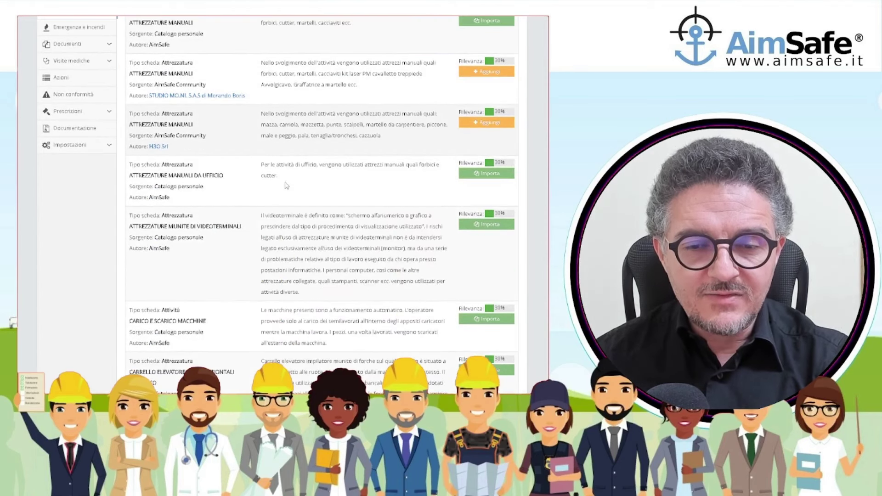
scroll(287, 185, "down", 1)
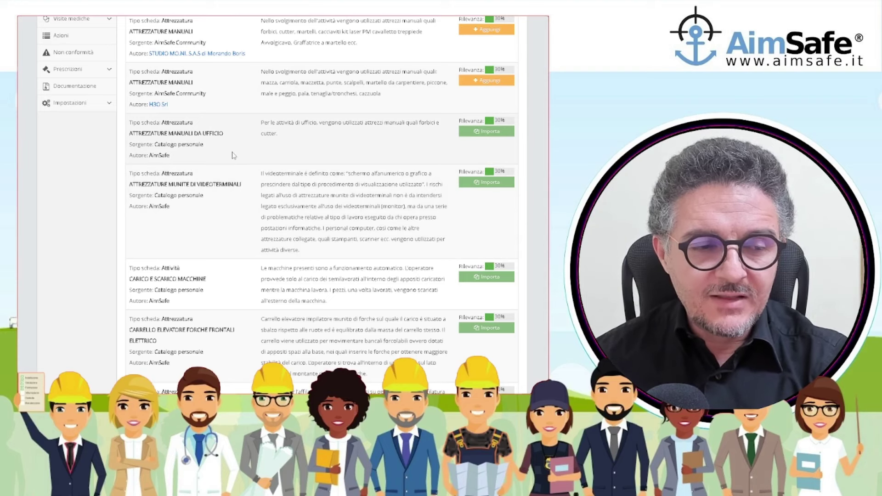
scroll(230, 174, "down", 3)
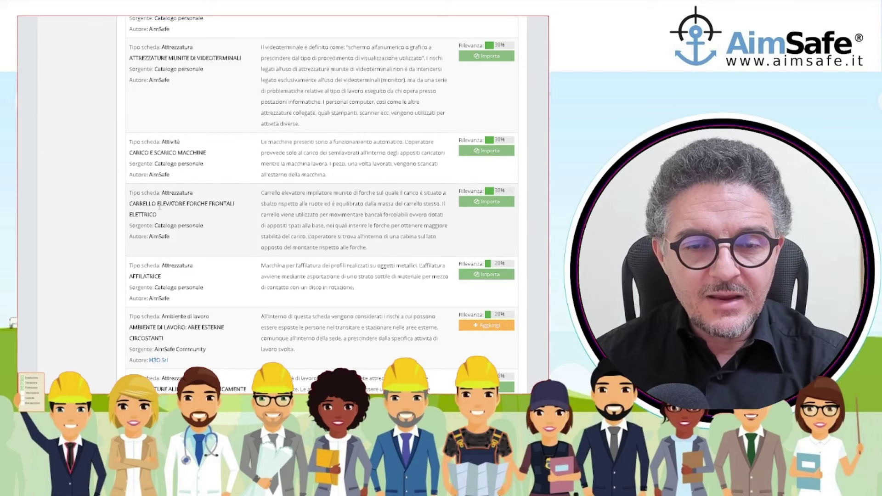
scroll(188, 212, "down", 2)
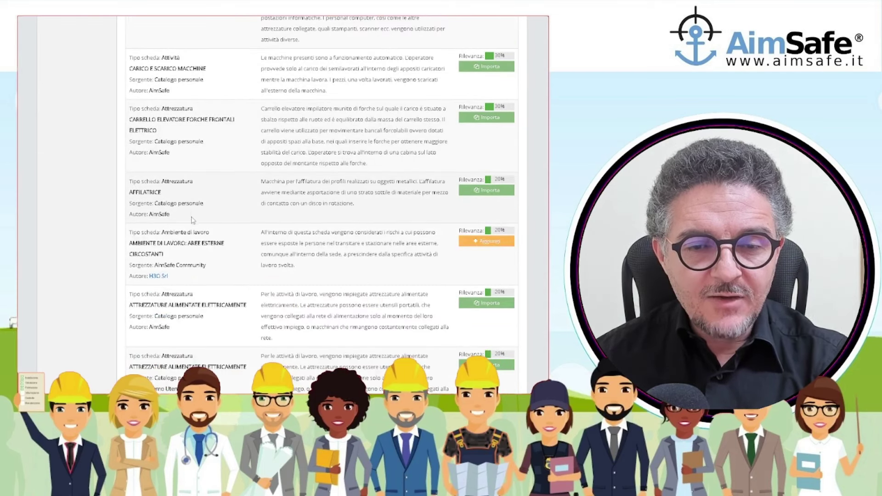
scroll(191, 222, "down", 2)
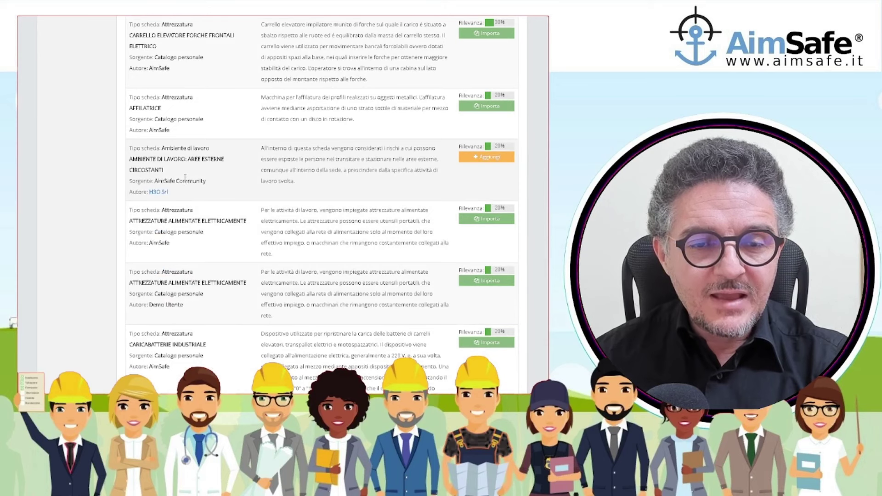
scroll(185, 181, "down", 3)
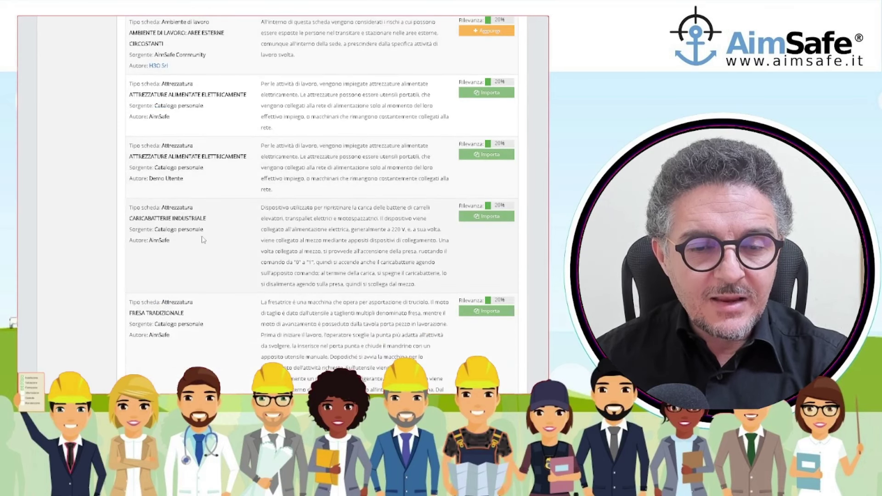
scroll(204, 239, "down", 2)
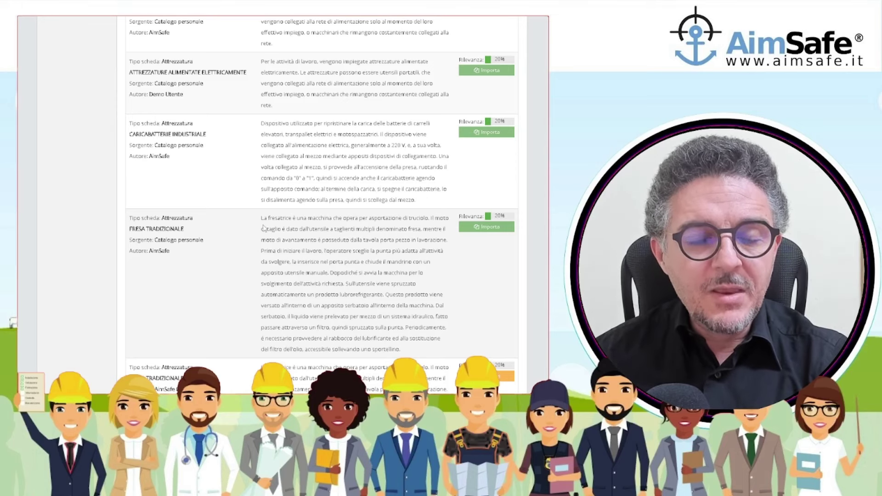
scroll(265, 229, "up", 6)
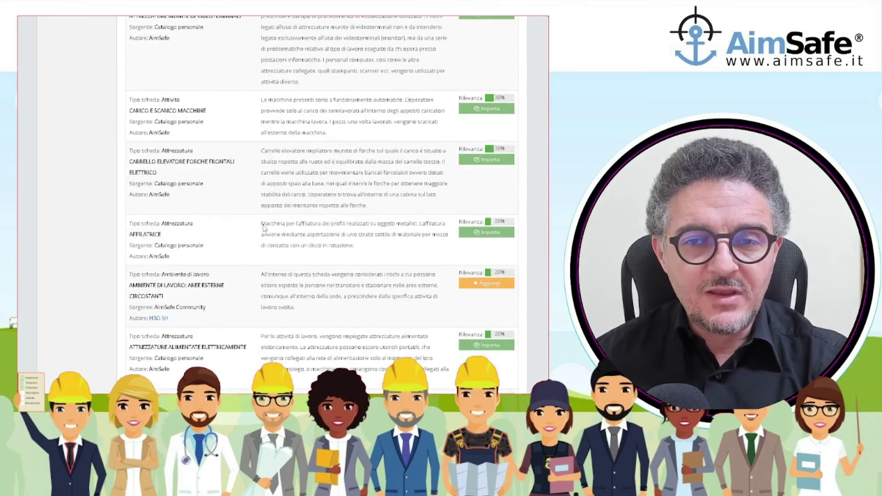
scroll(264, 228, "up", 4)
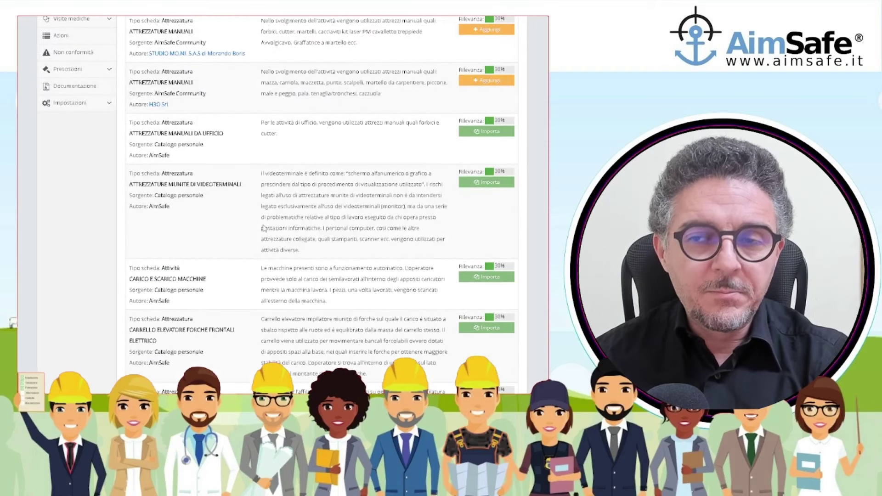
scroll(264, 229, "up", 2)
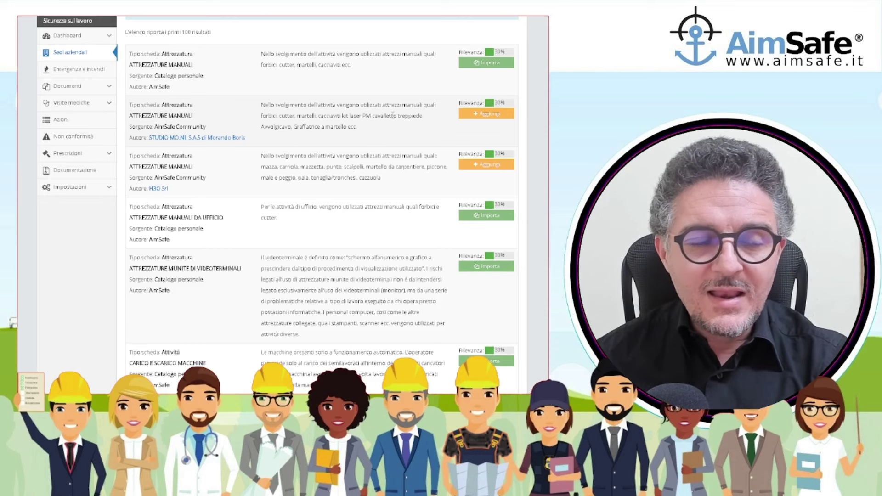
scroll(340, 250, "down", 5)
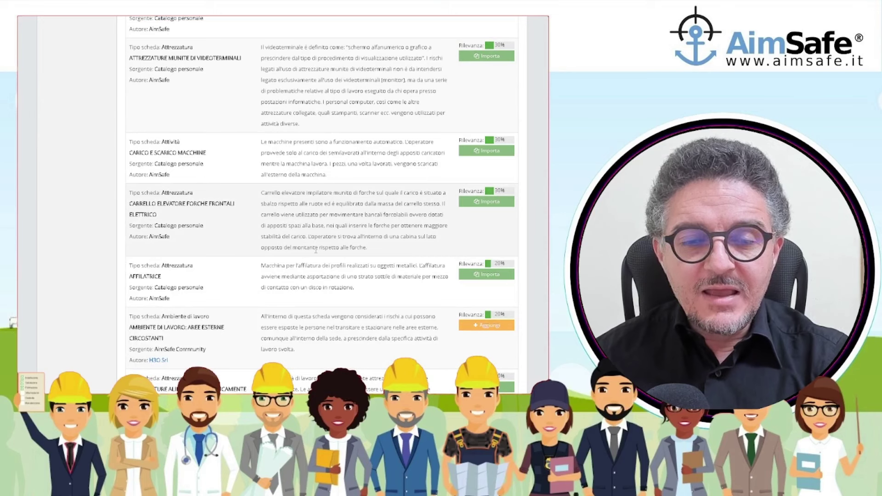
scroll(386, 257, "down", 7)
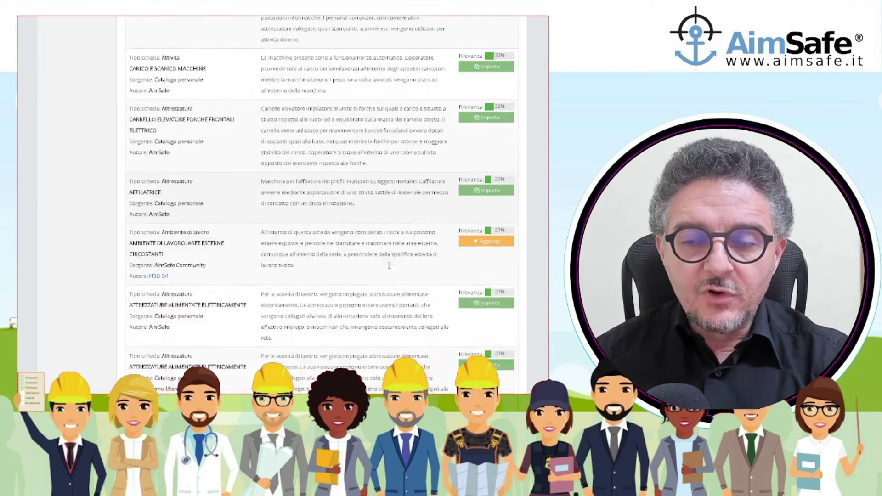
- Review the lower-ranked suggested schede for the current ATECO code before returning to the search criteria
scroll(311, 260, "down", 6)
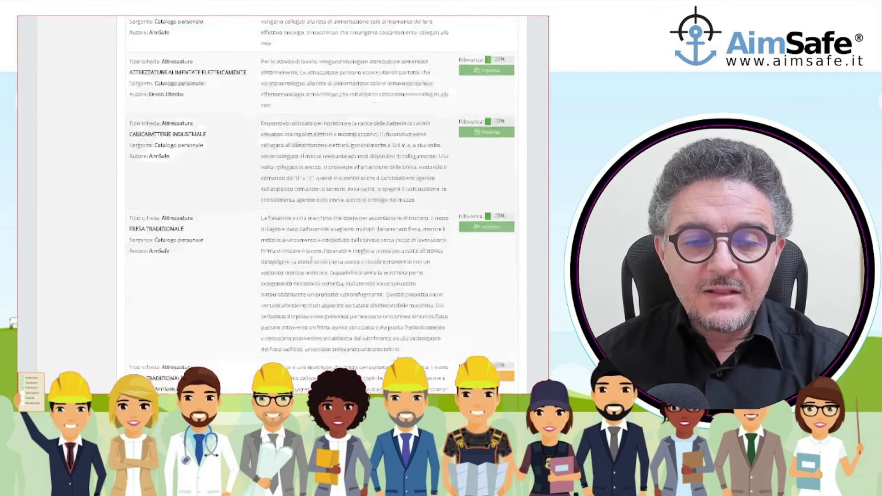
scroll(311, 260, "down", 5)
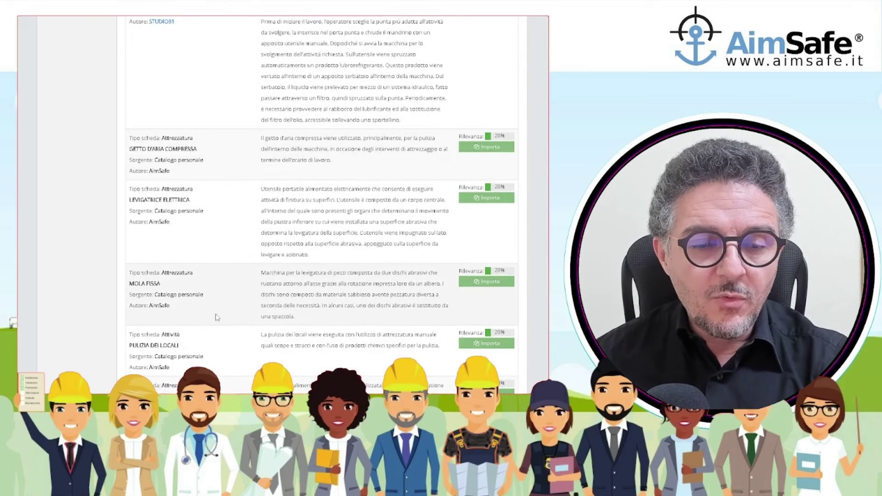
scroll(219, 319, "down", 3)
scroll(295, 282, "up", 15)
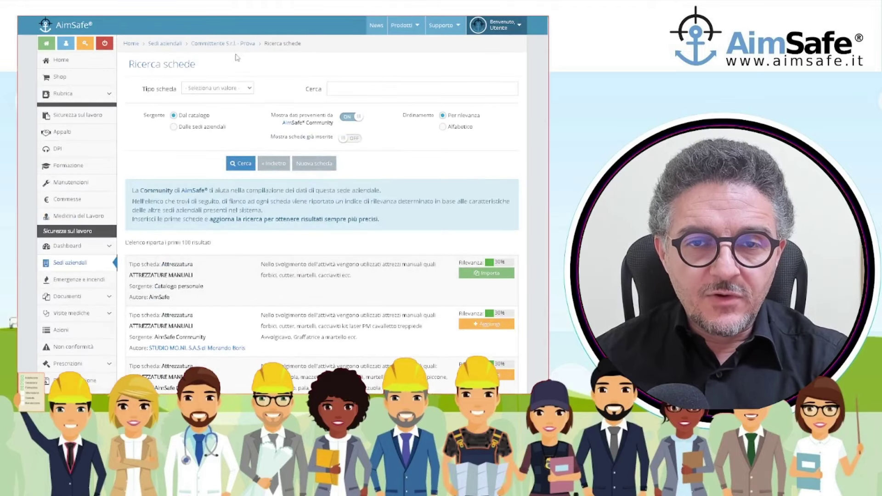
- Set the Codice ATECO of the Committente S.r.l. - Prova site to 55.10, save it, and reopen the search for adding schede
left_click(235, 43)
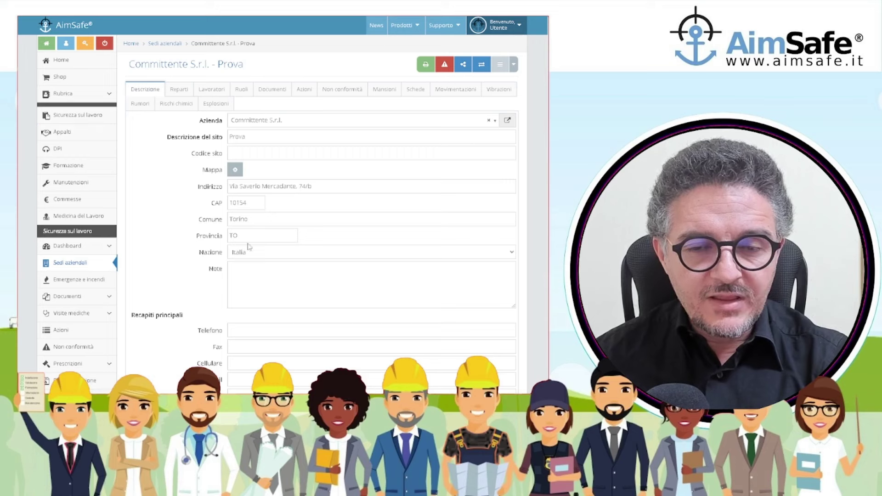
scroll(258, 257, "down", 3)
right_click(260, 323)
left_click(256, 324)
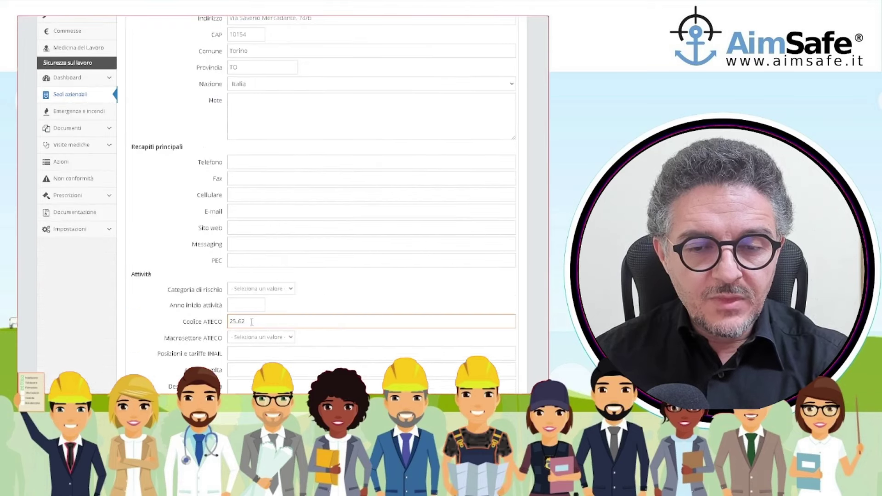
left_click_drag(248, 323, 225, 323)
type("55.10")
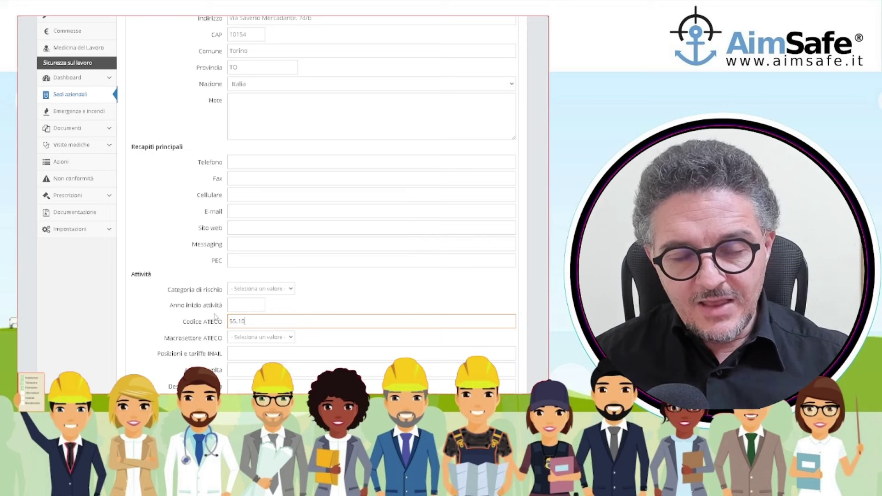
scroll(360, 235, "down", 1)
scroll(361, 235, "down", 12)
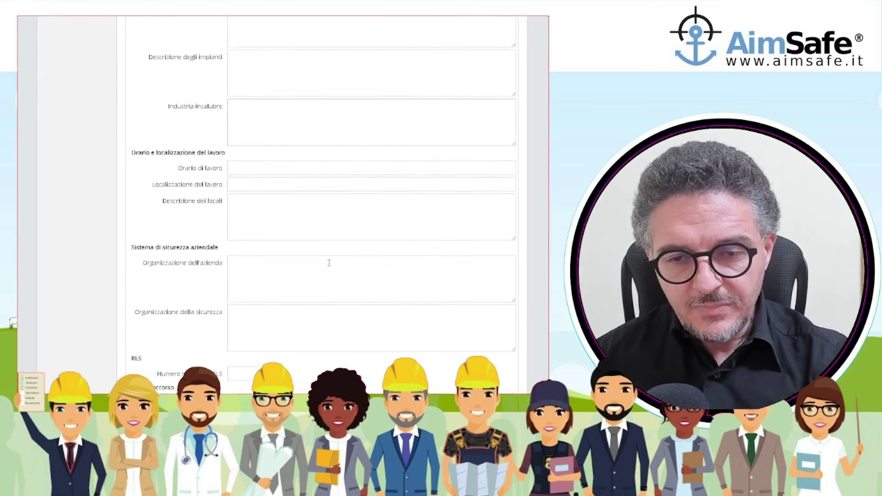
left_click(280, 340)
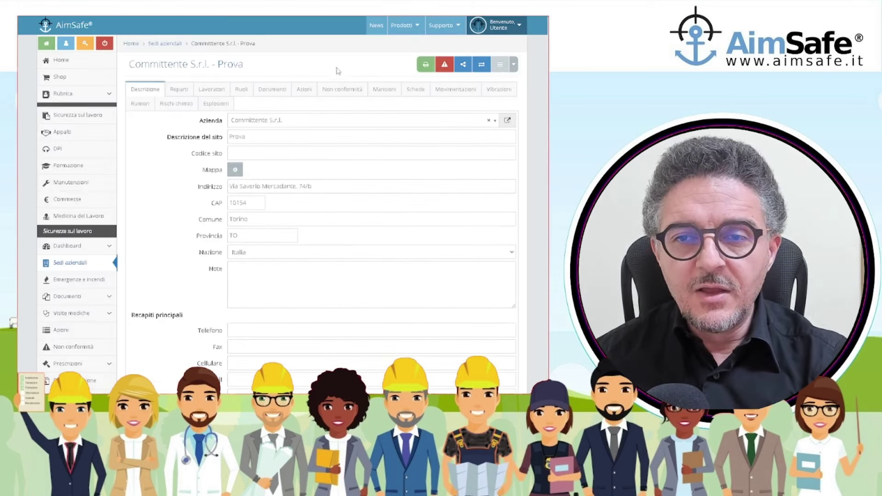
left_click(415, 89)
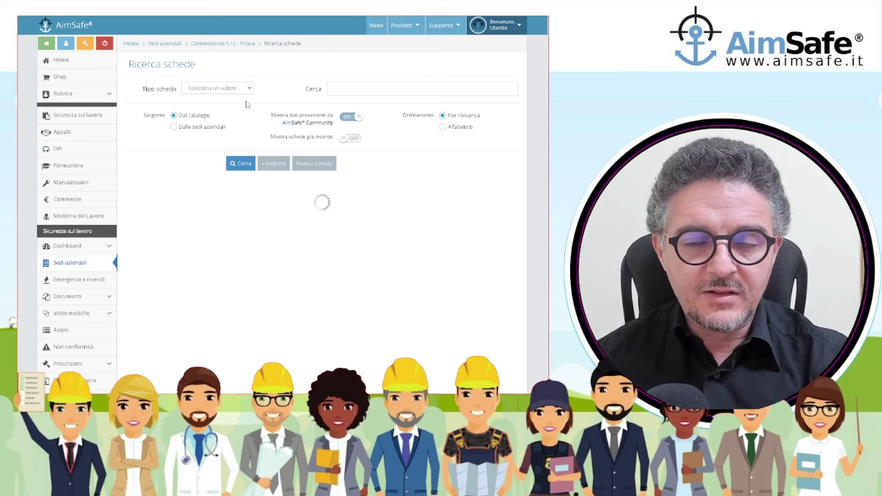
- Examine the suggested schede for the new ATECO code, comparing their type, source, description and relevance index
scroll(226, 241, "down", 5)
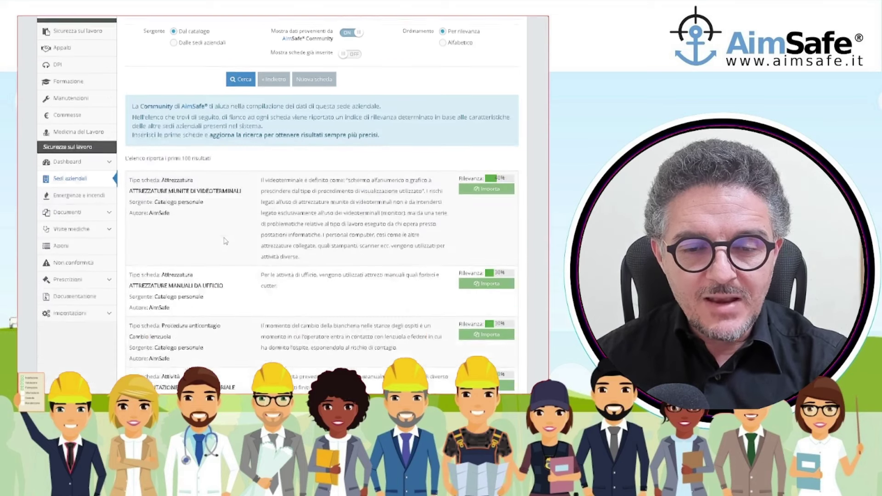
scroll(150, 144, "down", 2)
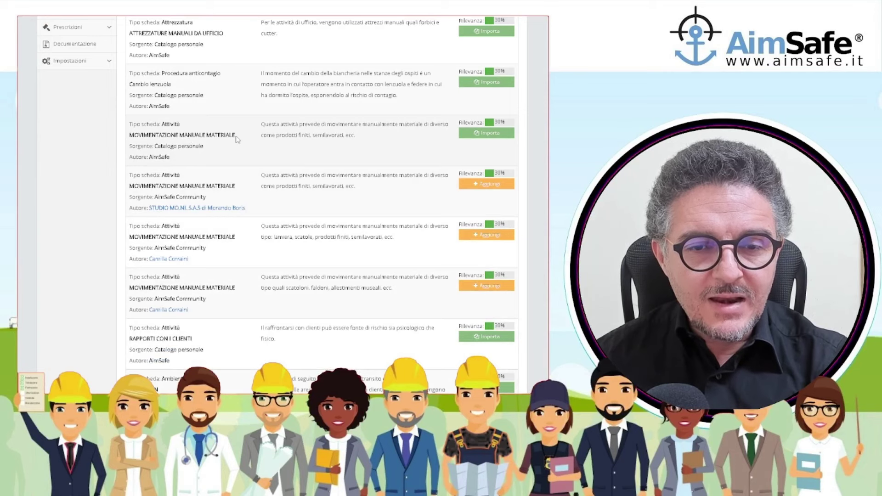
scroll(238, 139, "down", 4)
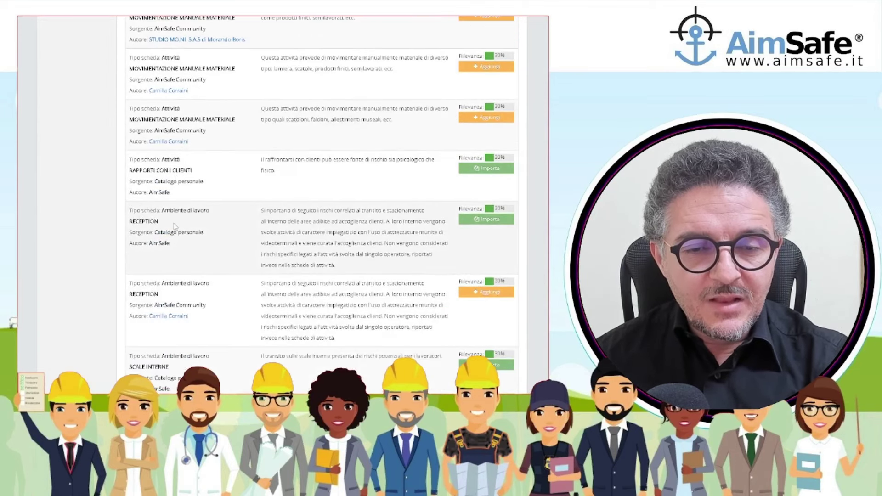
scroll(190, 220, "down", 2)
scroll(190, 230, "down", 2)
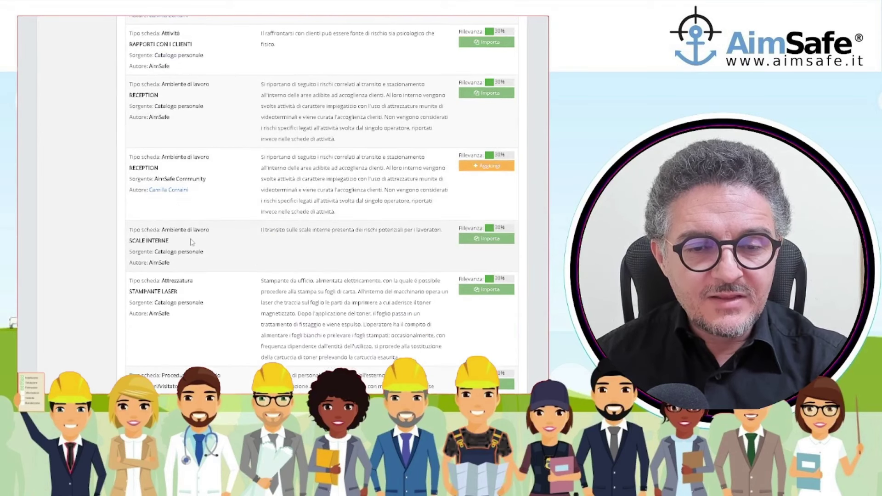
scroll(197, 256, "down", 8)
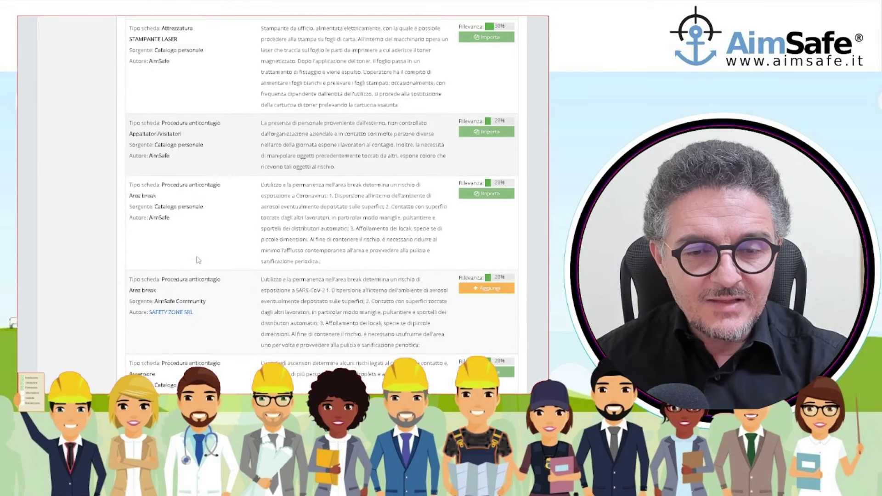
scroll(172, 227, "down", 2)
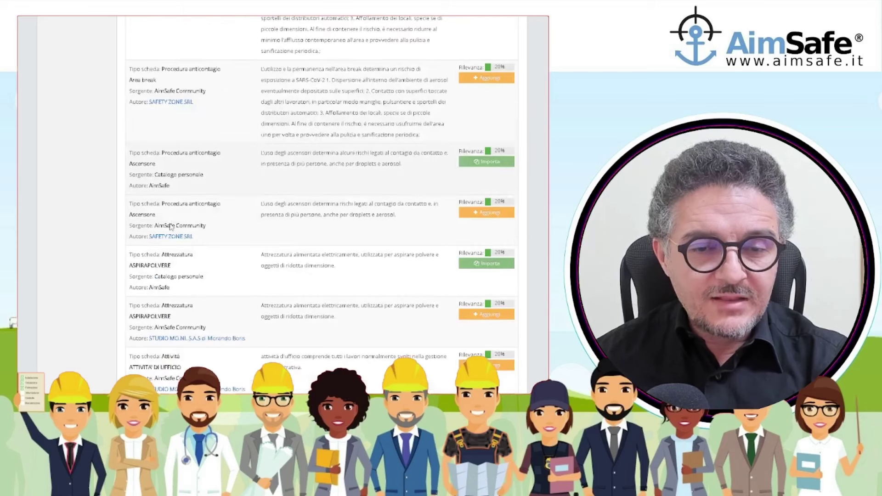
scroll(198, 271, "down", 4)
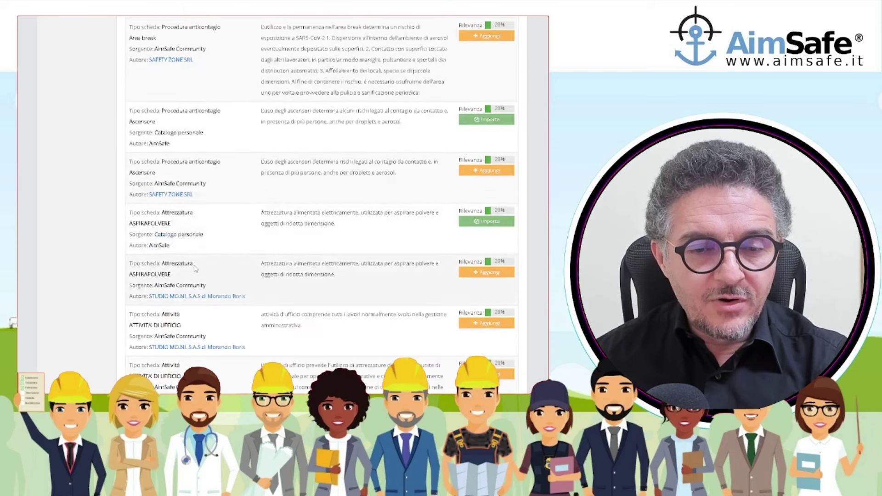
scroll(181, 310, "down", 4)
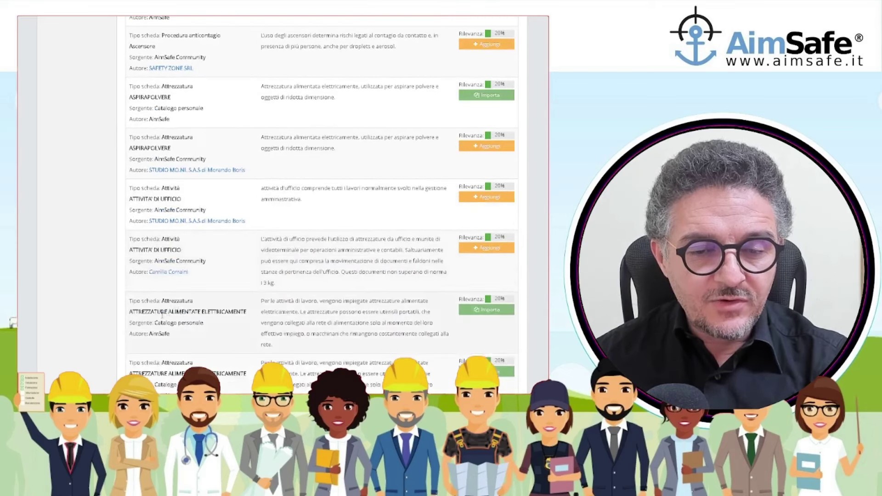
scroll(177, 313, "down", 4)
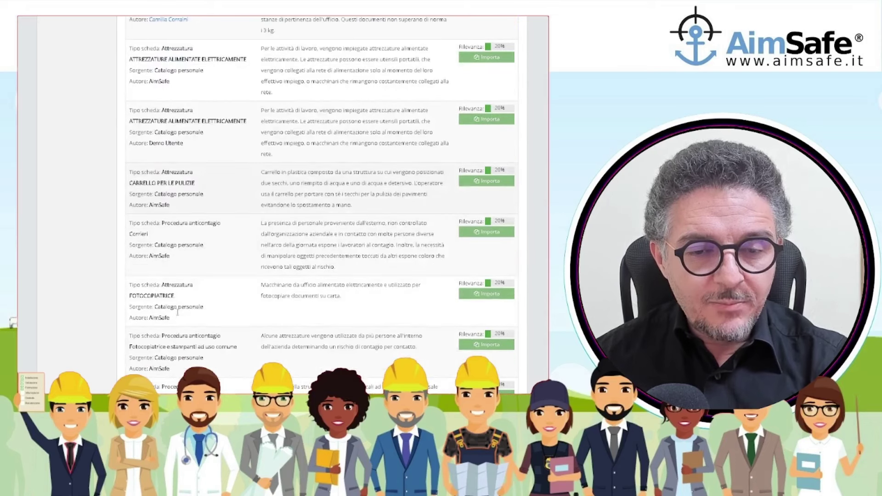
scroll(166, 307, "down", 1)
scroll(156, 305, "down", 15)
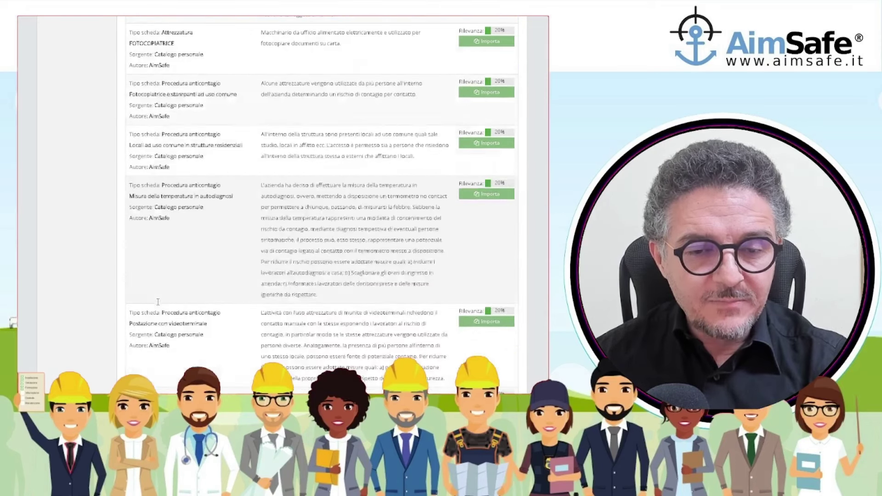
scroll(200, 291, "down", 4)
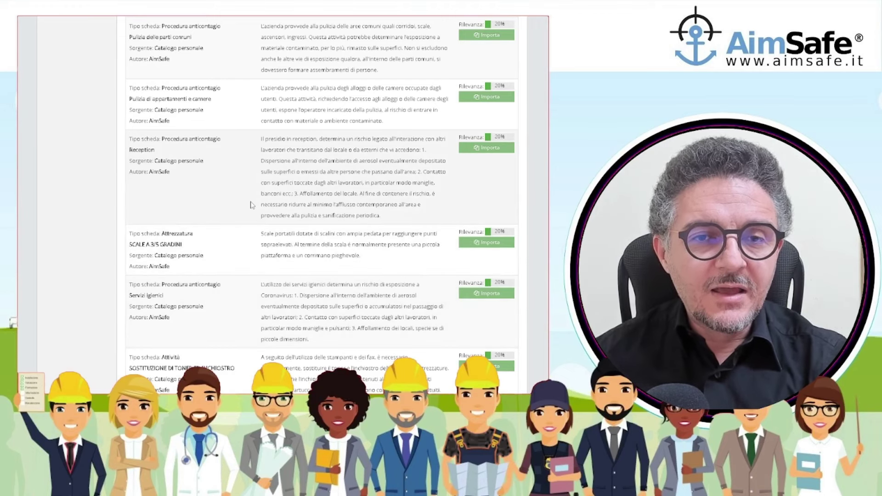
scroll(252, 205, "down", 10)
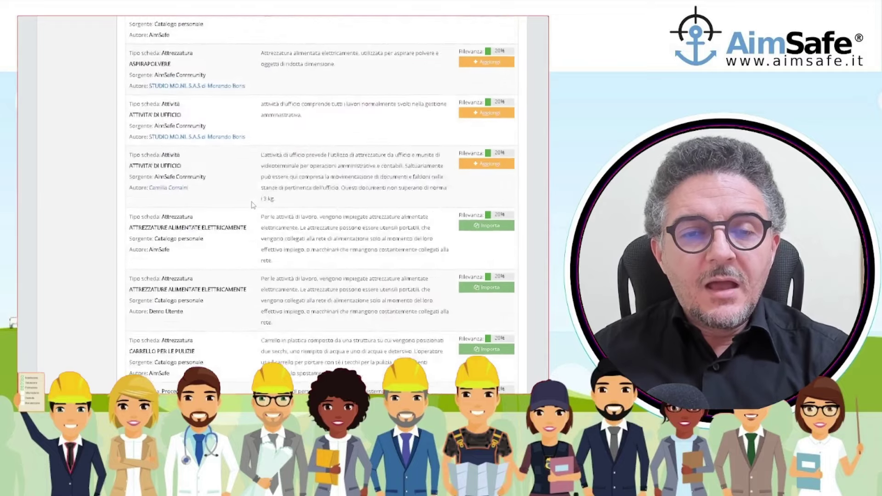
scroll(251, 205, "up", 10)
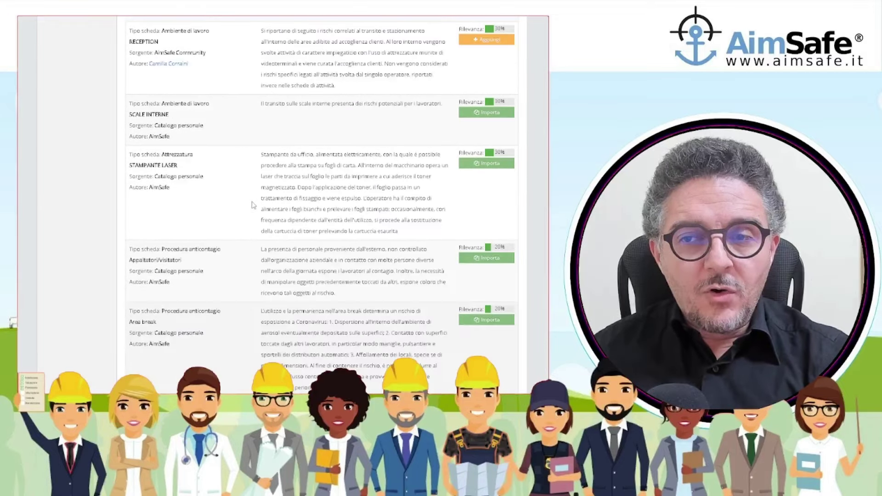
scroll(251, 205, "up", 10)
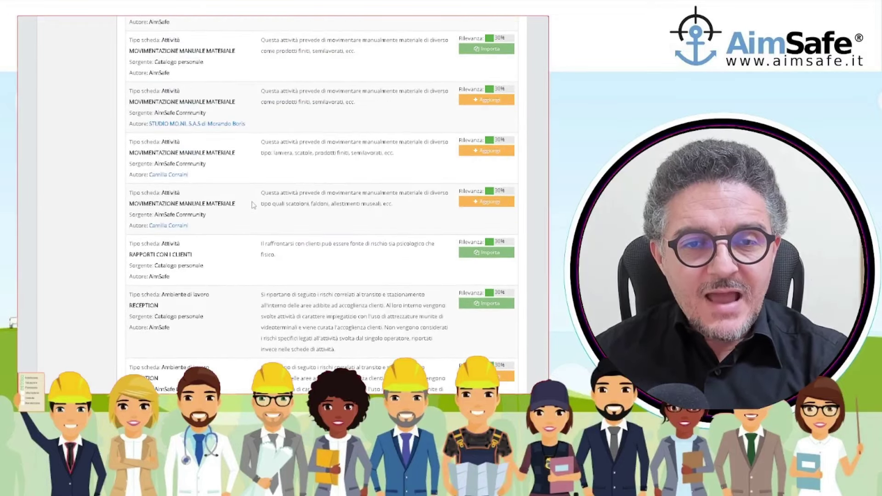
scroll(253, 205, "up", 15)
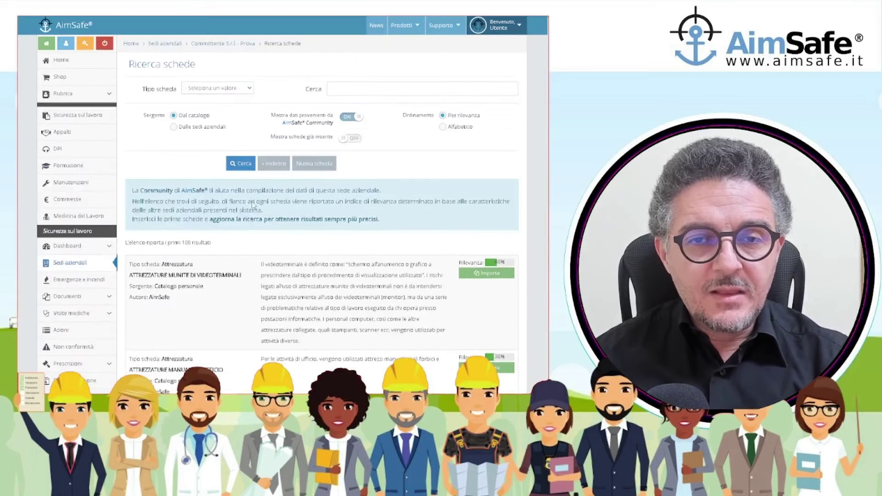
- Search the catalogue for schede matching "cucina" and bring the matching entries into view
type("d")
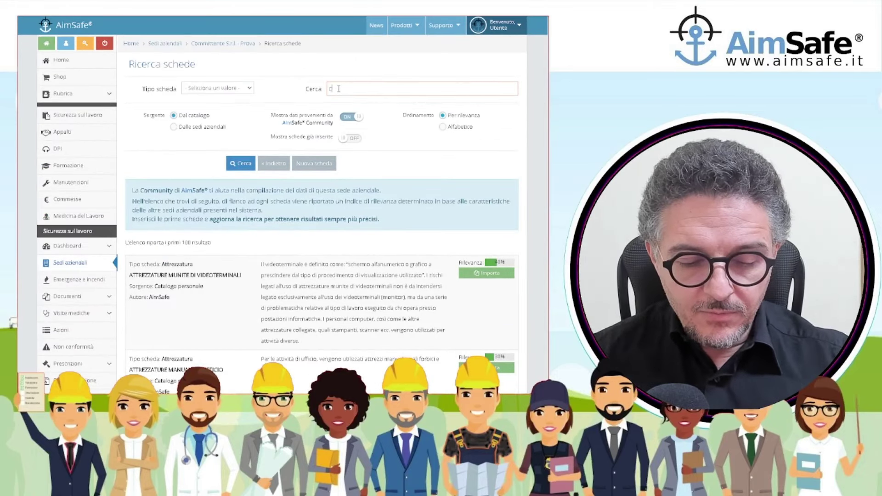
type("a")
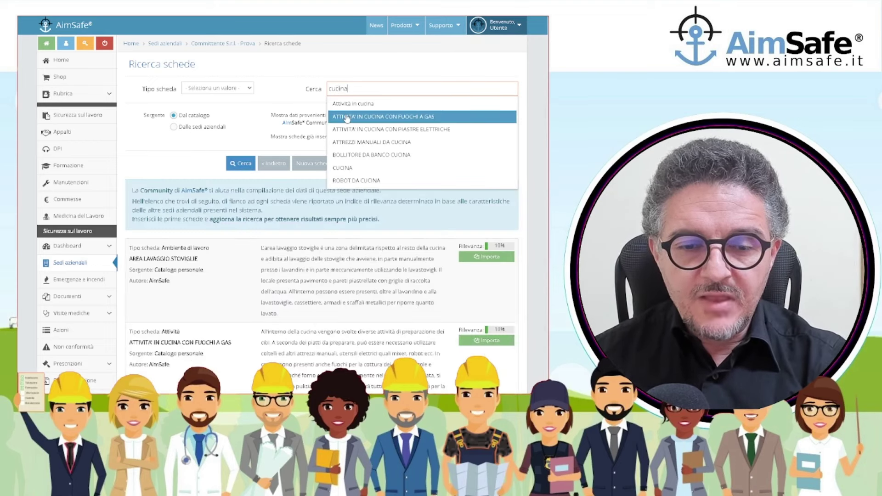
left_click(233, 135)
scroll(234, 149, "down", 3)
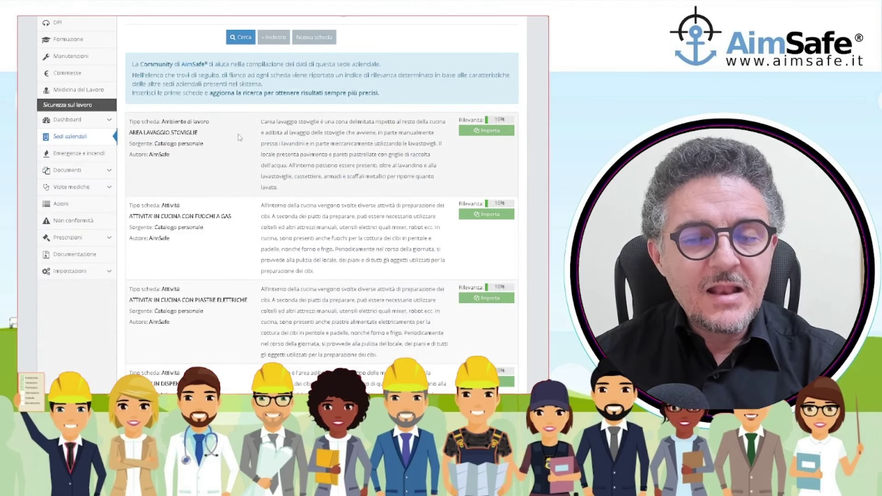
- Import the Catalogo personale schede ATTIVITA' IN CUCINA CON FUOCHI A GAS, ATTIVITA' IN DISPENSA, ATTREZZI MANUALI DA CUCINA and CUCINA
left_click(498, 216)
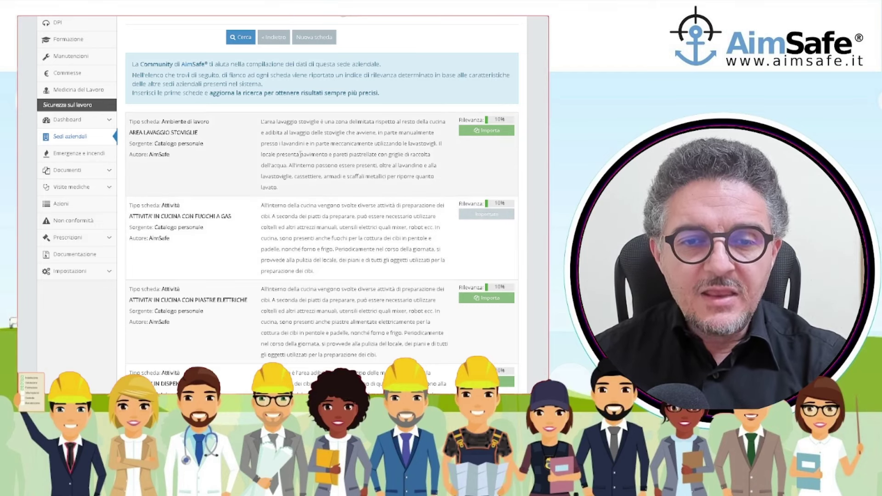
scroll(239, 192, "down", 3)
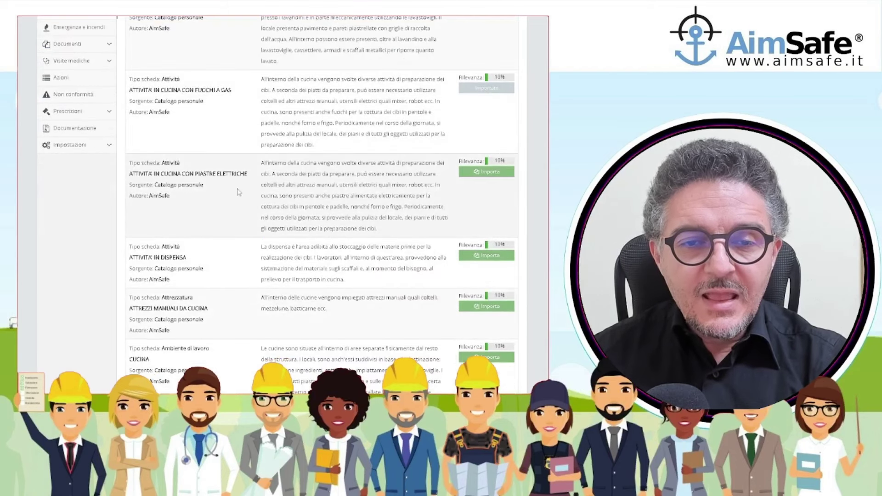
left_click(486, 259)
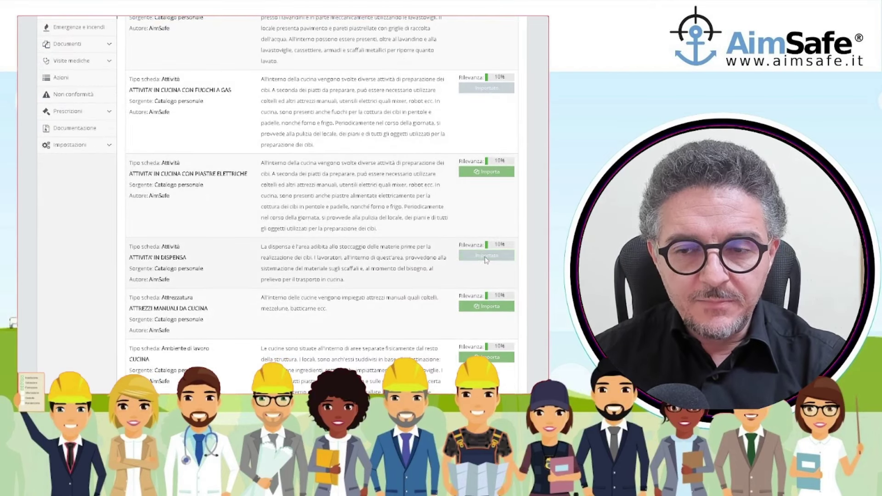
scroll(312, 266, "down", 1)
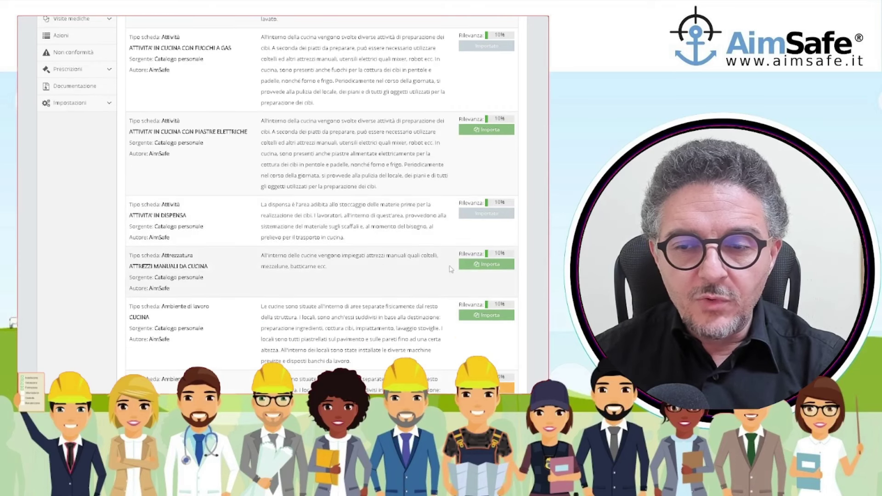
left_click(486, 265)
scroll(242, 259, "down", 1)
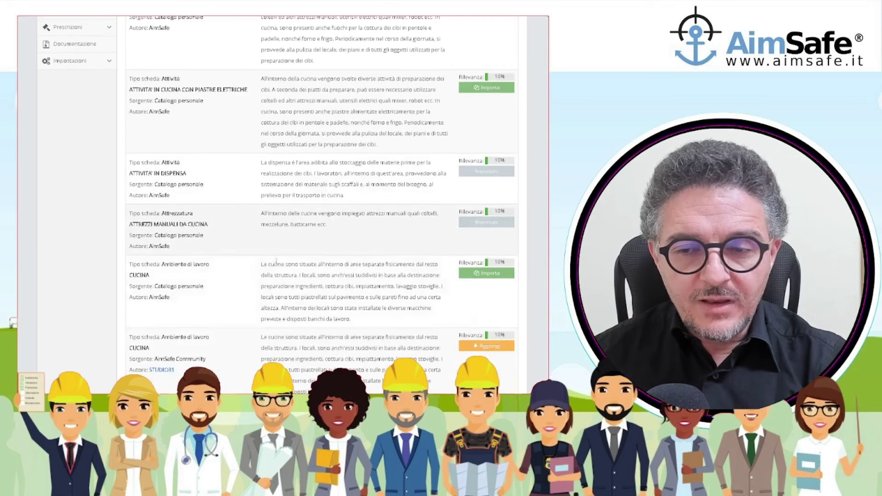
left_click(487, 276)
- Clear the "cucina" search text and rerun the search to refresh the suggestions by relevance
scroll(318, 274, "down", 2)
scroll(315, 273, "up", 10)
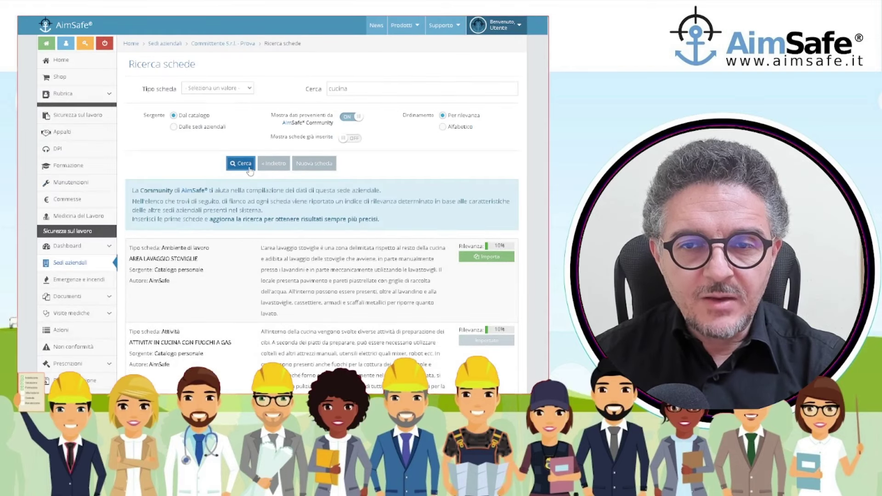
double_click(338, 88)
key("BackSpace")
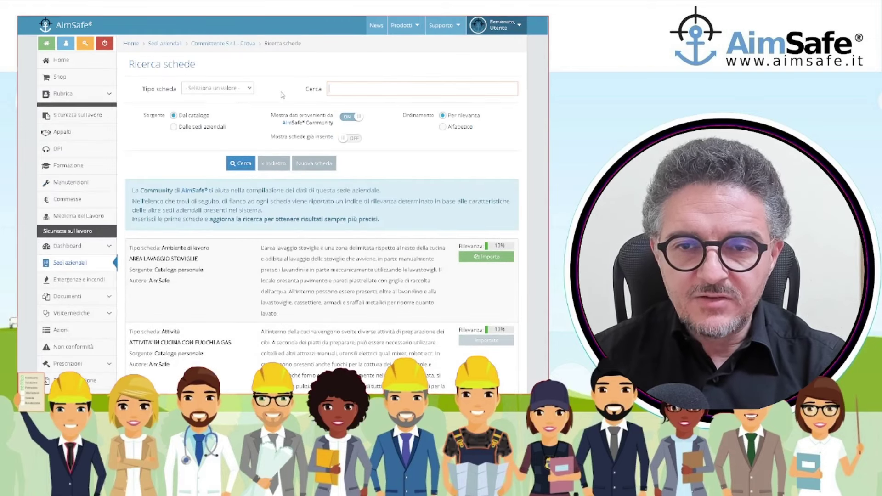
key("Return")
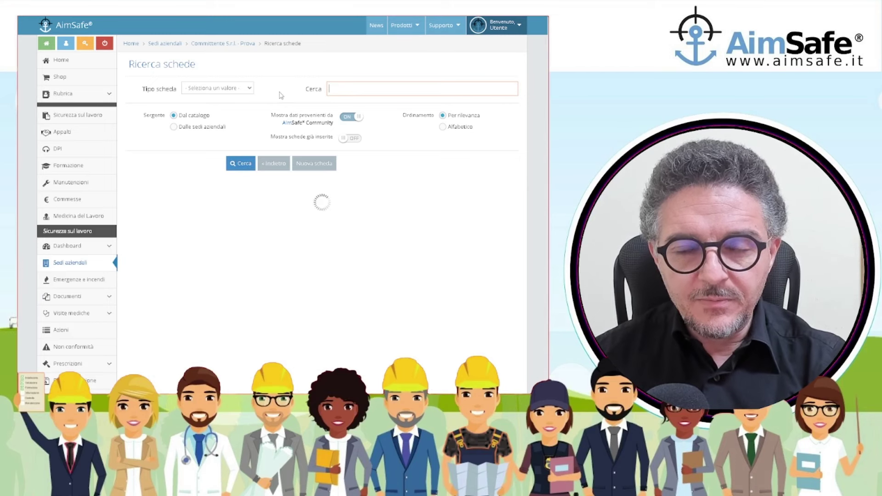
- Import the Catalogo personale schede SALA RISTORANTE and PULIZIA DEI LOCALI from the refreshed suggestions
scroll(279, 101, "down", 1)
scroll(278, 103, "down", 5)
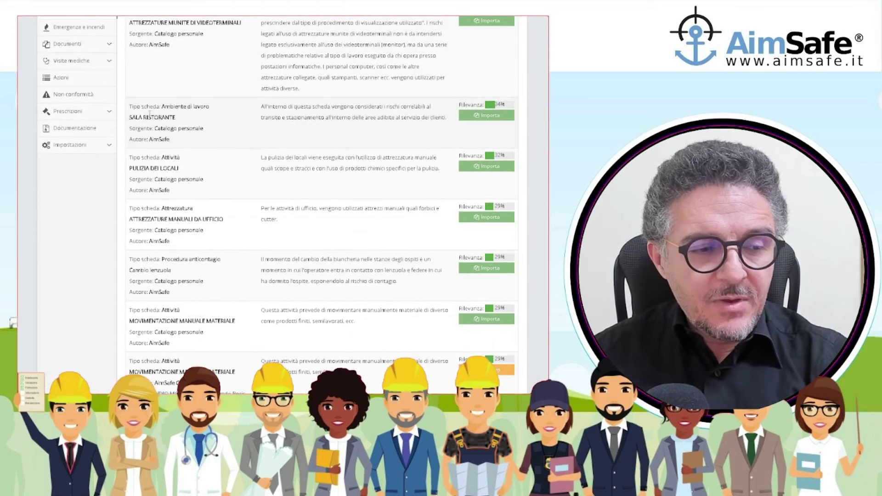
left_click_drag(133, 114, 176, 118)
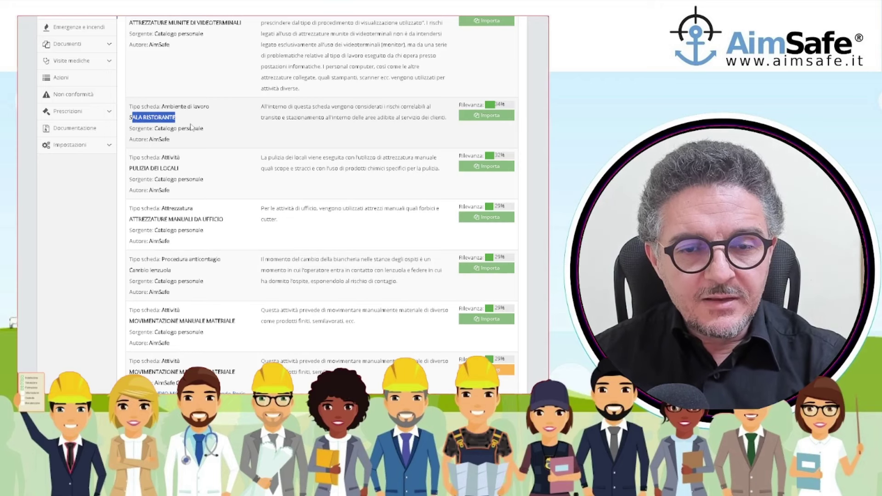
left_click(188, 126)
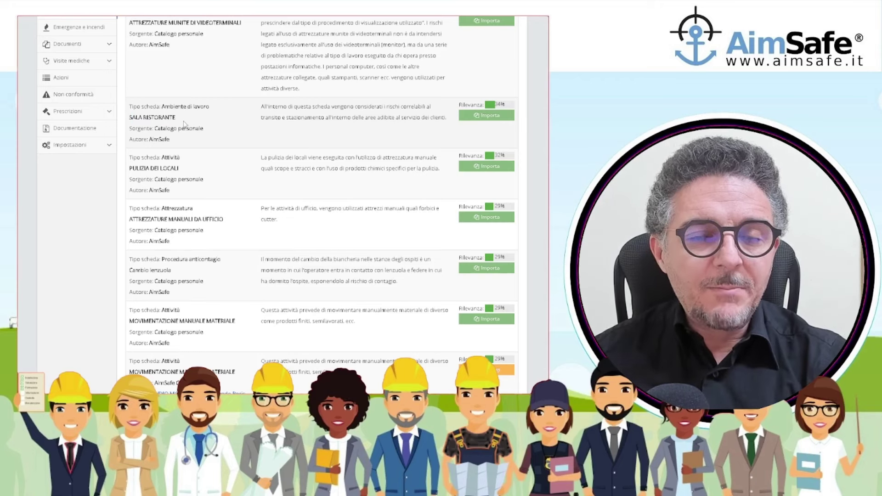
left_click(485, 116)
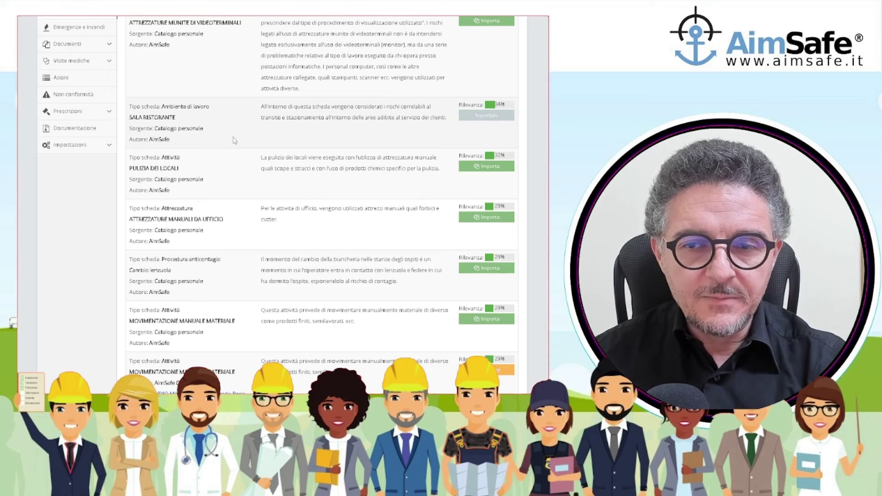
scroll(226, 141, "down", 2)
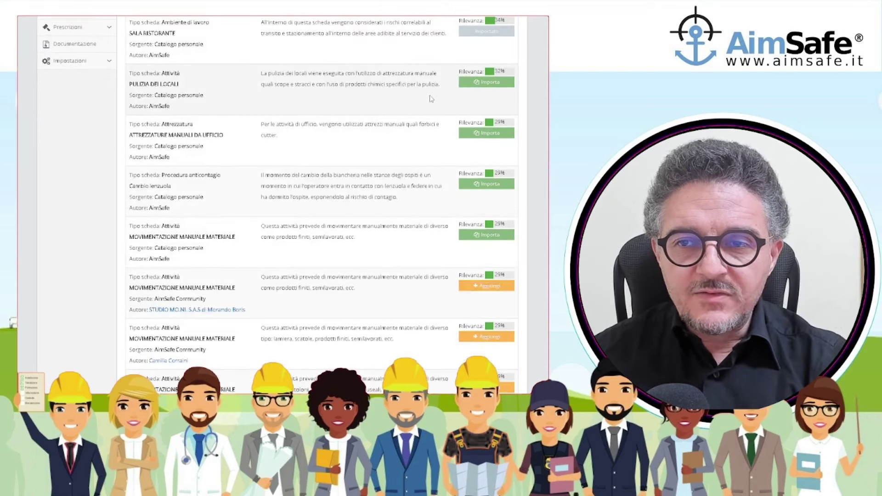
left_click(483, 84)
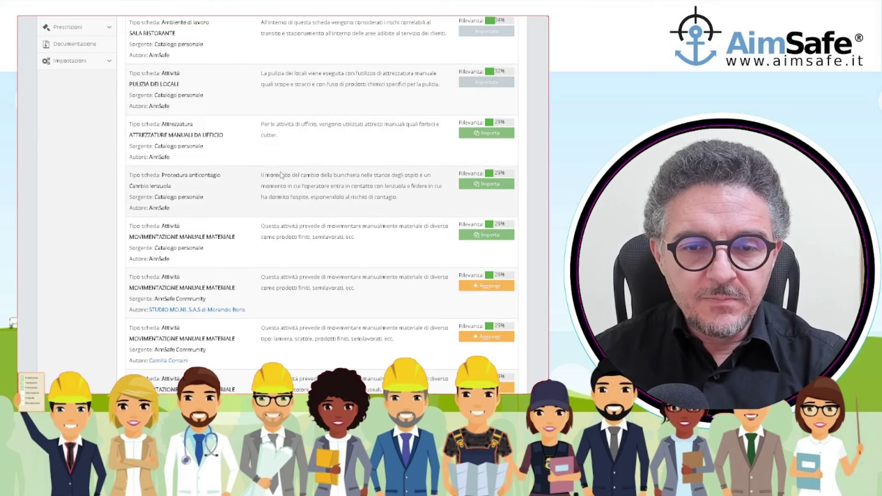
- Import the Catalogo personale schede MOVIMENTAZIONE MANUALE MATERIALE and RAPPORTI CON I CLIENTI
scroll(275, 168, "down", 2)
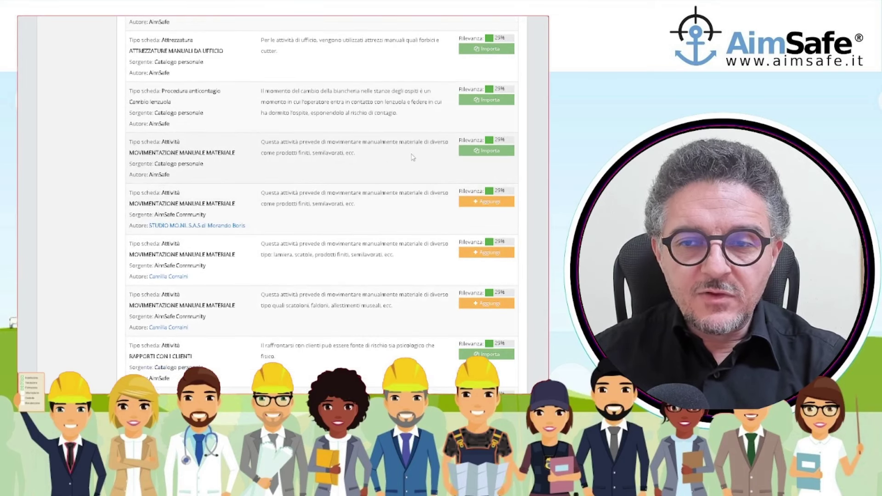
left_click(486, 151)
scroll(278, 207, "down", 2)
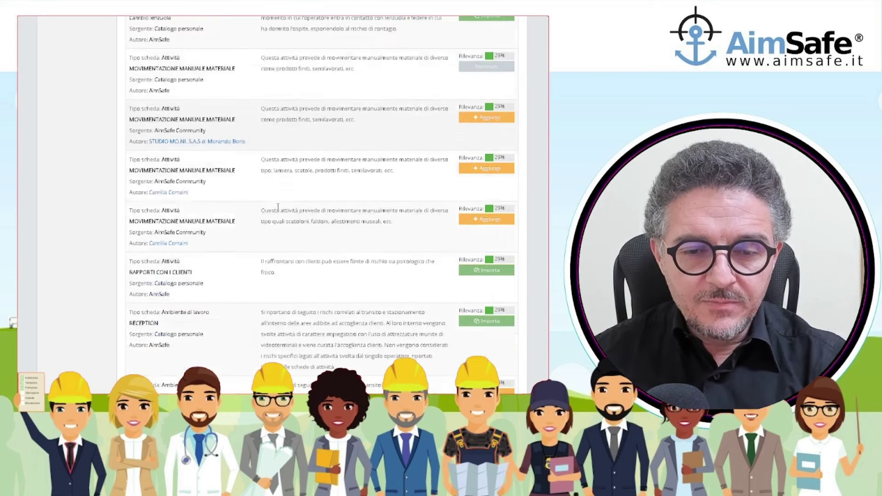
scroll(278, 207, "down", 1)
left_click(470, 230)
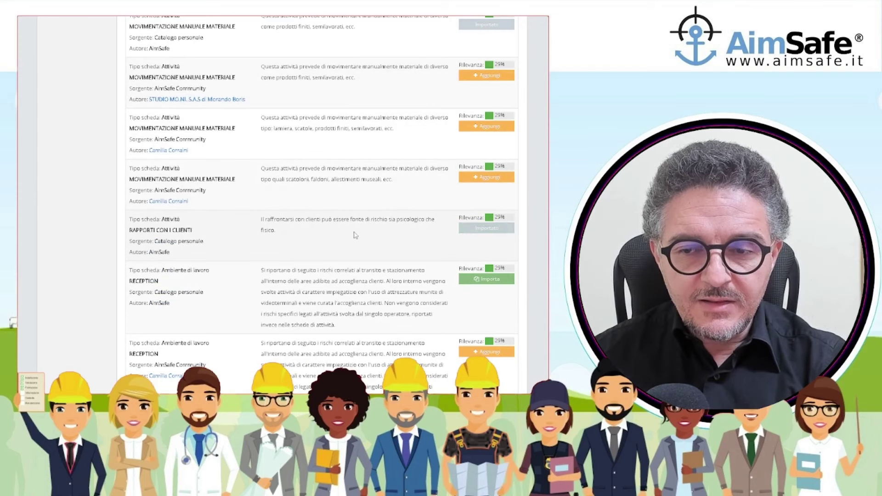
- Import the Catalogo personale schede RECEPTION, SCALE INTERNE and STAMPANTE LASER
scroll(355, 236, "down", 2)
left_click(485, 196)
scroll(399, 224, "down", 3)
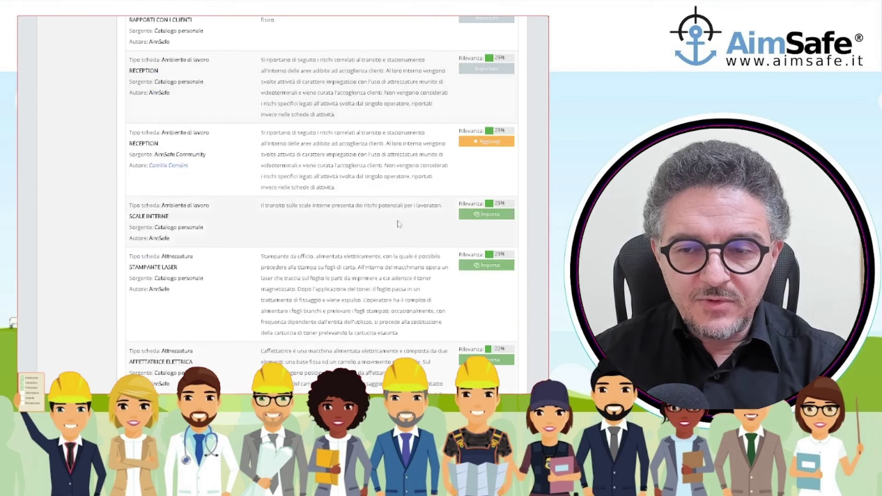
left_click(482, 214)
scroll(405, 226, "down", 2)
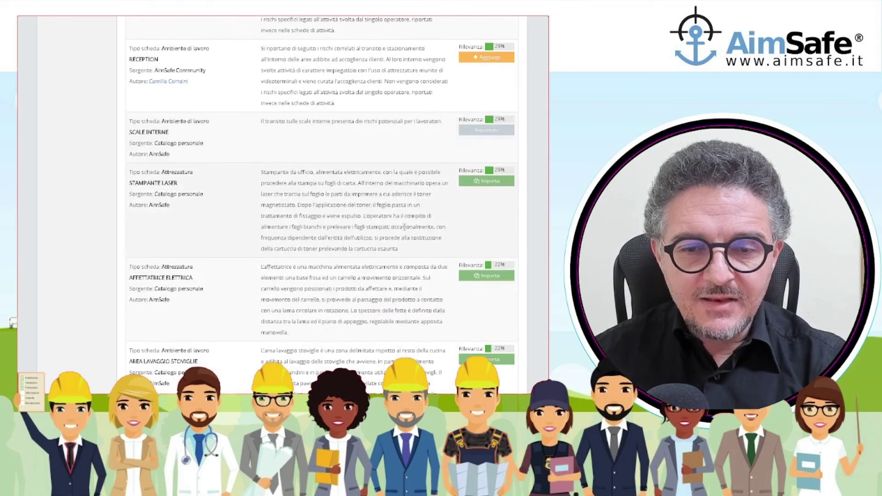
left_click(482, 182)
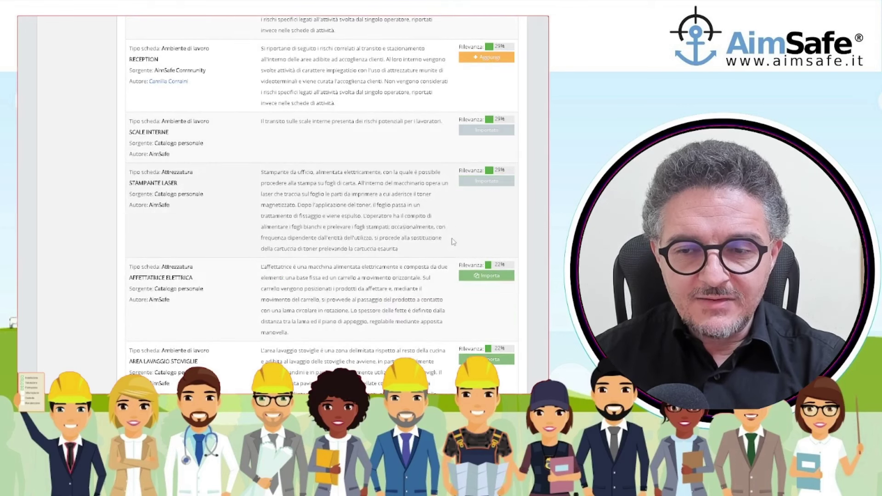
- Import the Catalogo personale schede AFFETTATRICE ELETTRICA and ATTIVITA' IN CUCINA CON PIASTRE ELETTRICHE
scroll(455, 242, "down", 1)
left_click(478, 235)
scroll(481, 257, "down", 3)
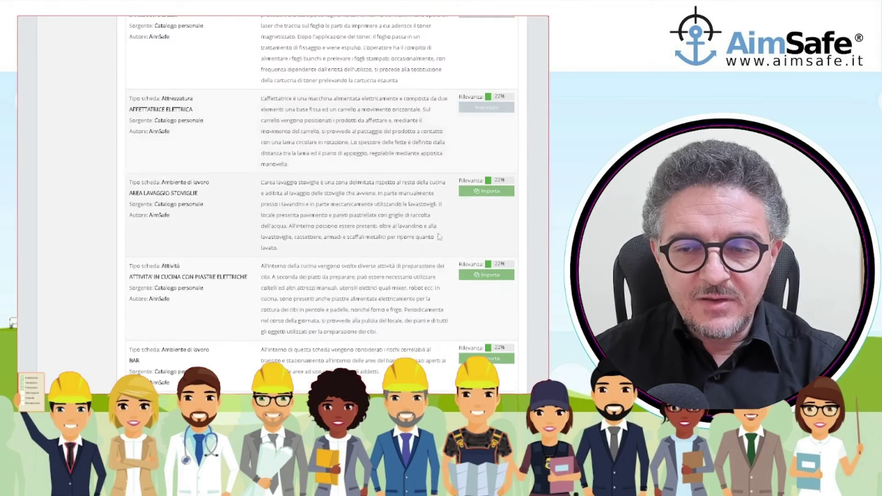
left_click(485, 276)
- Import the Catalogo personale schede SERVIZIO AI TAVOLI and ASPIRAPOLVERE
scroll(480, 262, "down", 3)
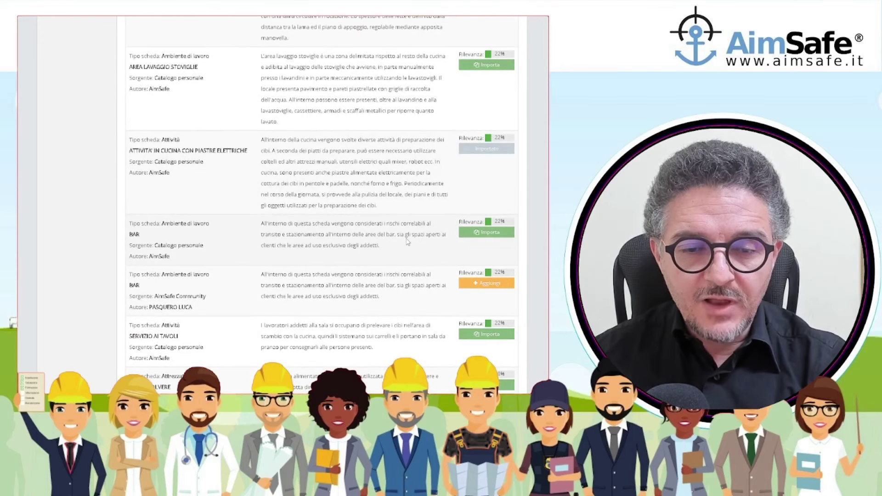
scroll(407, 242, "down", 2)
left_click(480, 251)
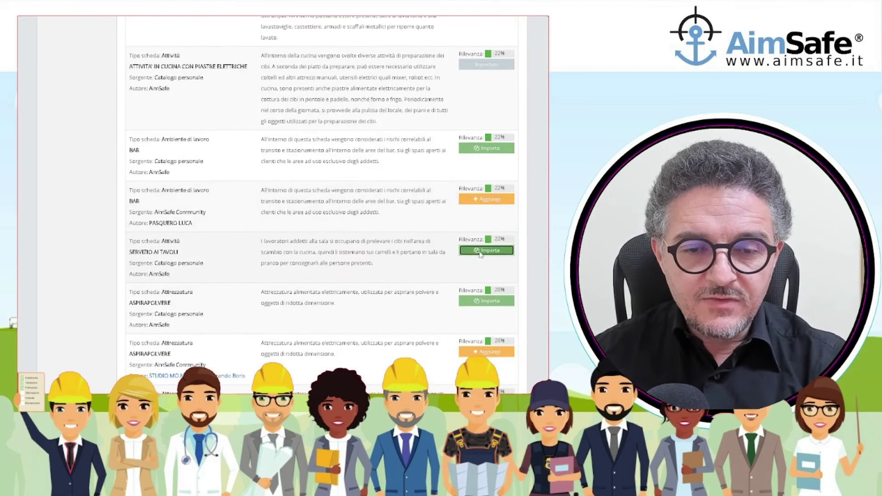
left_click(485, 300)
- Rerun the schede search with no search text to update the relevance-ranked suggestions after the latest imports
scroll(376, 249, "up", 15)
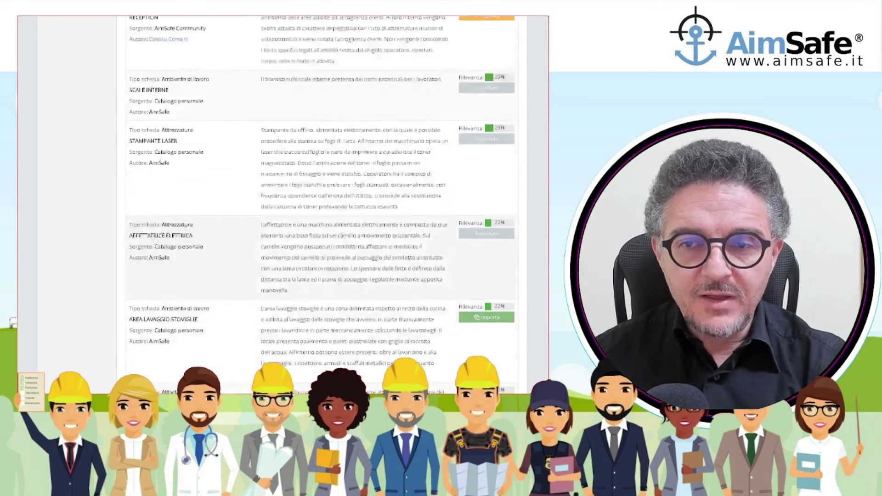
left_click(248, 169)
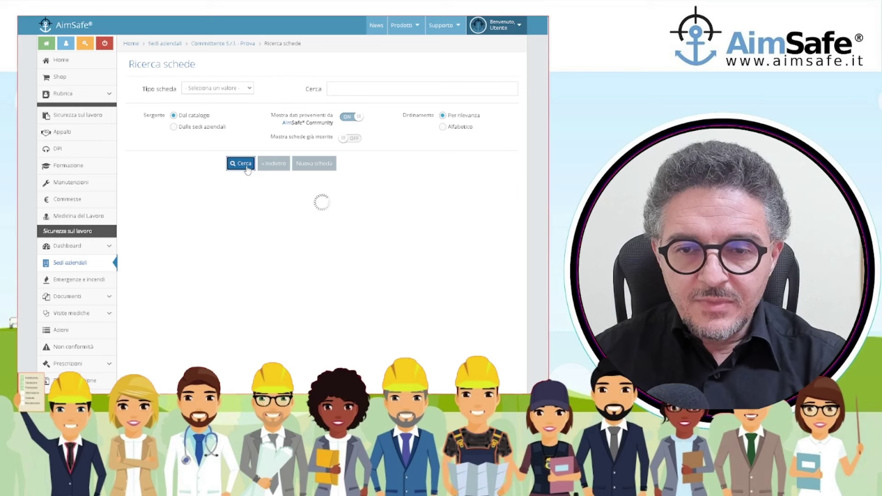
scroll(322, 256, "down", 1)
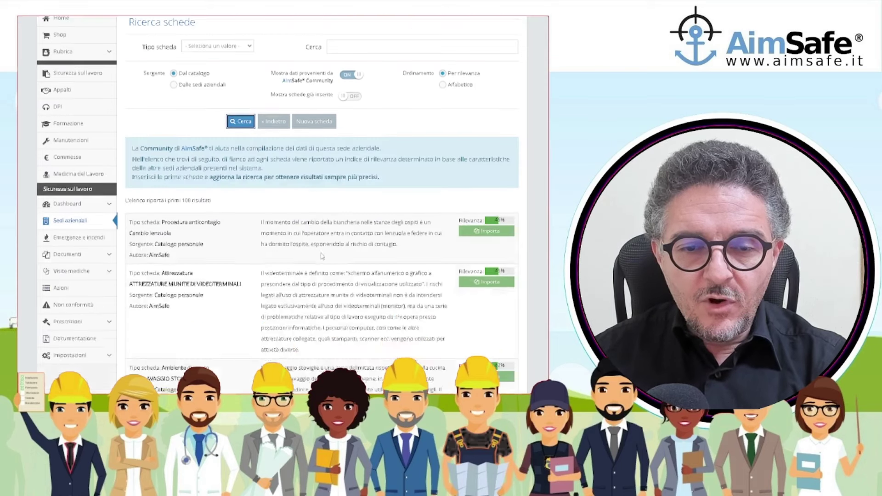
- Look through the updated suggestions and import the Catalogo personale scheda CAMERE, SALA E PARTI COMUNI
scroll(322, 256, "down", 1)
scroll(426, 230, "down", 2)
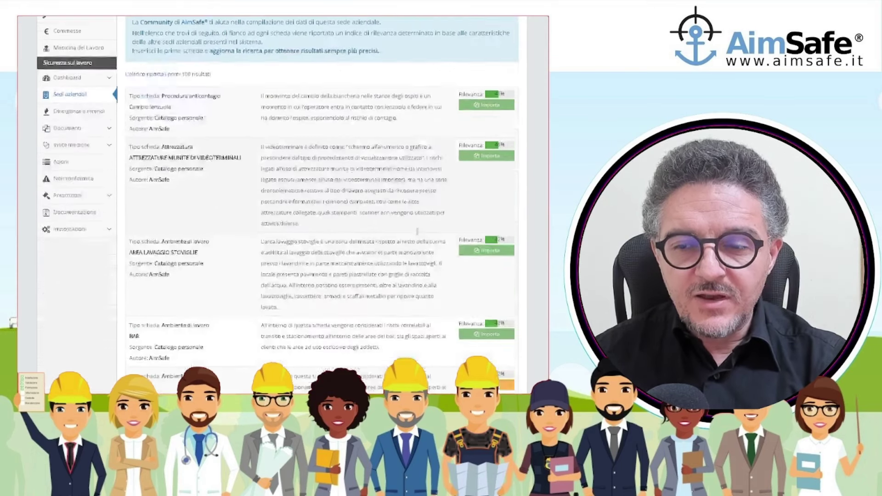
scroll(417, 231, "down", 3)
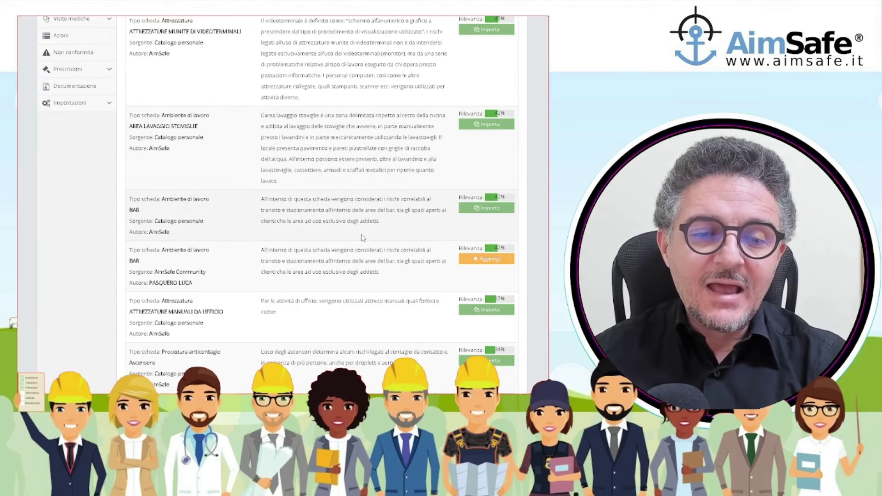
scroll(260, 263, "down", 6)
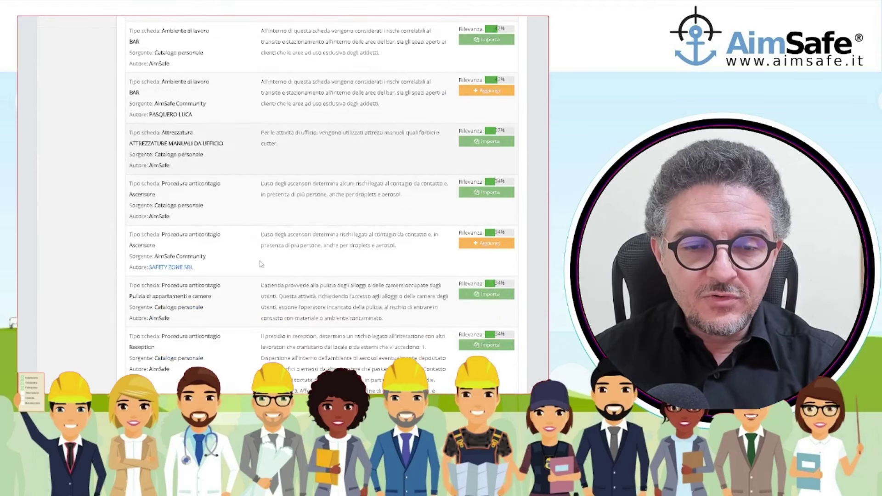
scroll(261, 263, "down", 3)
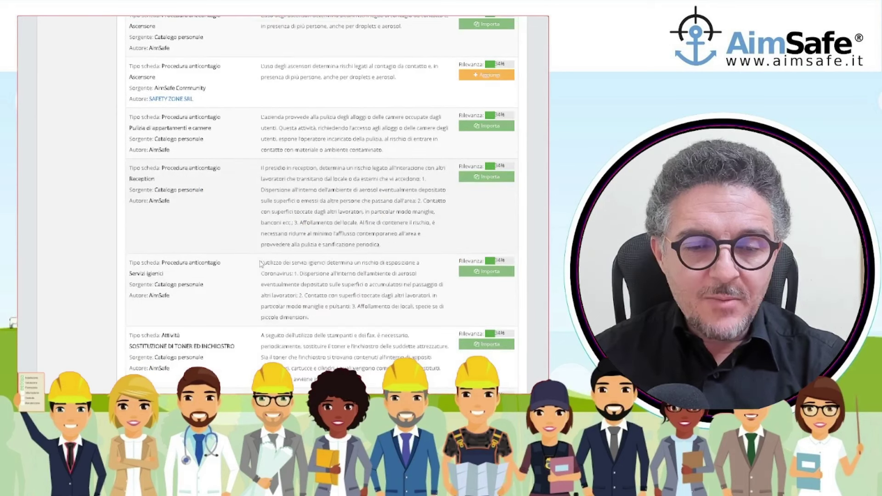
scroll(261, 263, "down", 2)
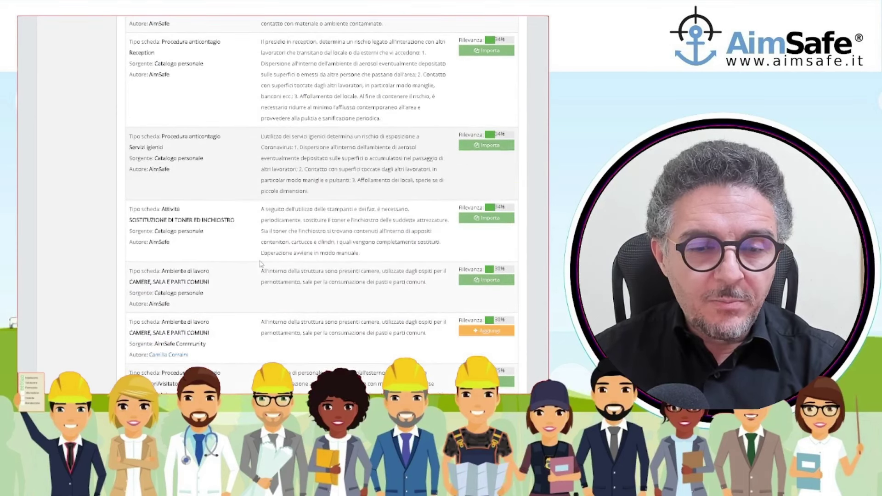
scroll(246, 288, "down", 1)
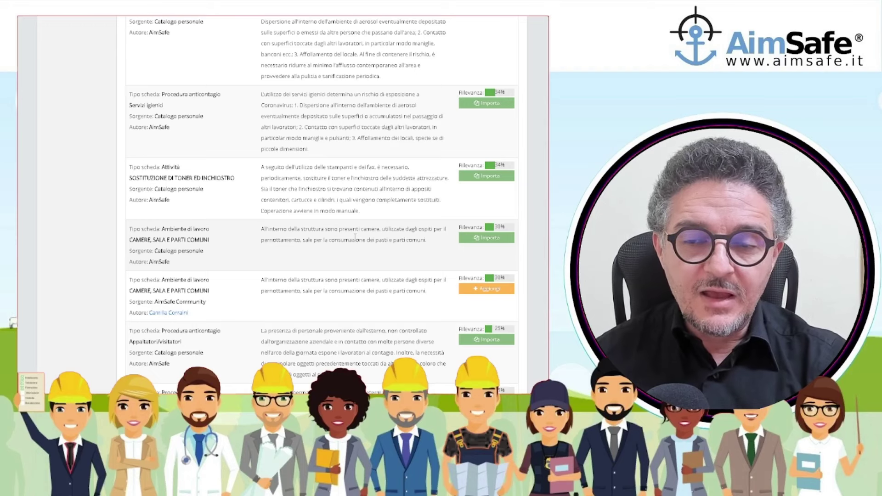
left_click(481, 239)
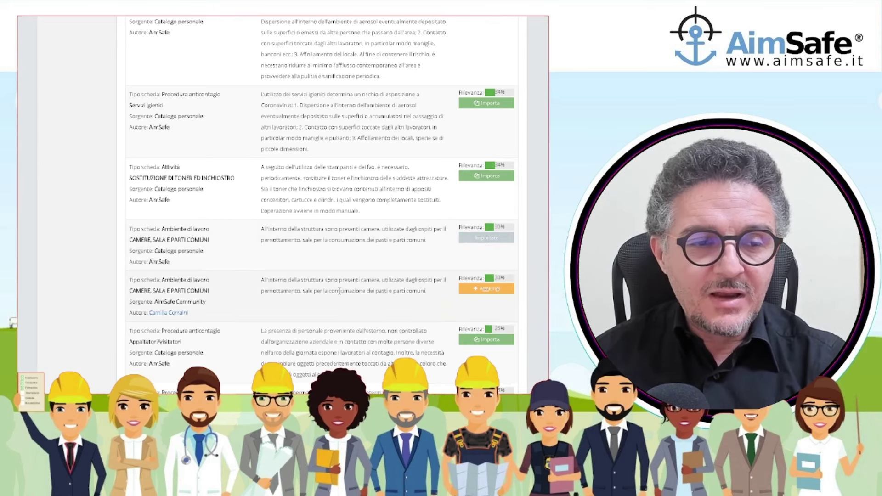
- Return to the site's list of schede and review the imported workplaces, equipment and activities
scroll(302, 268, "up", 3)
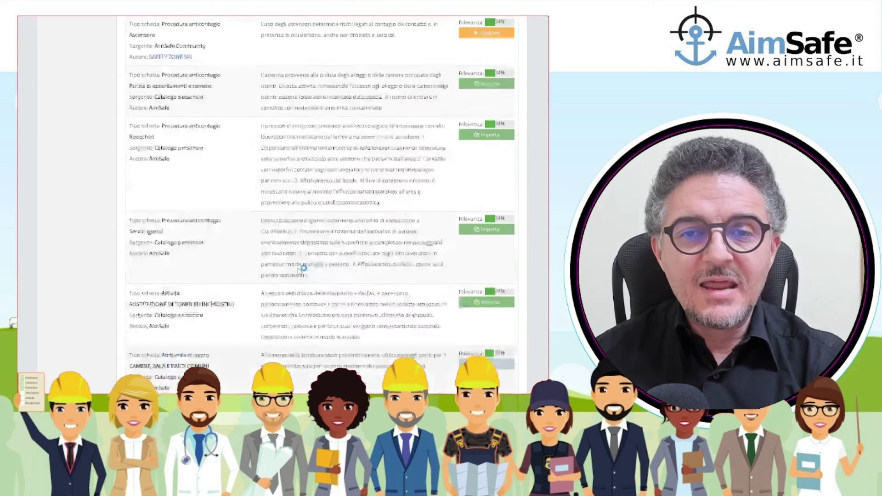
scroll(301, 269, "up", 10)
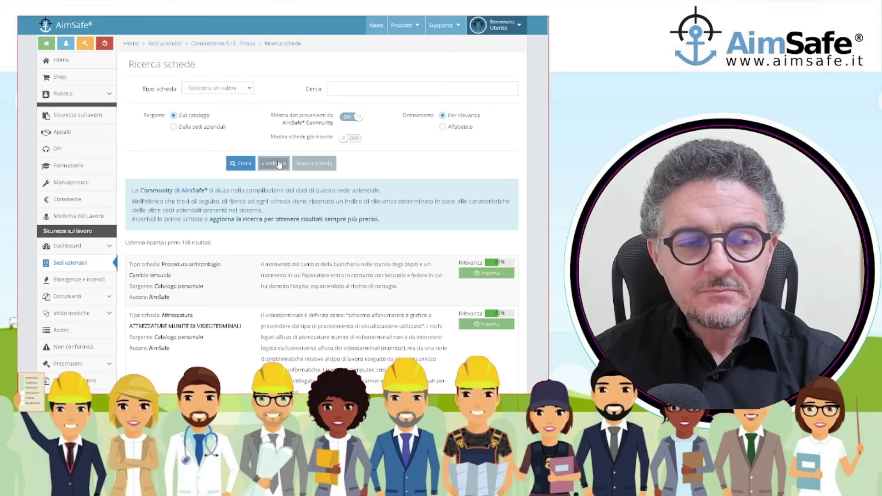
left_click(279, 164)
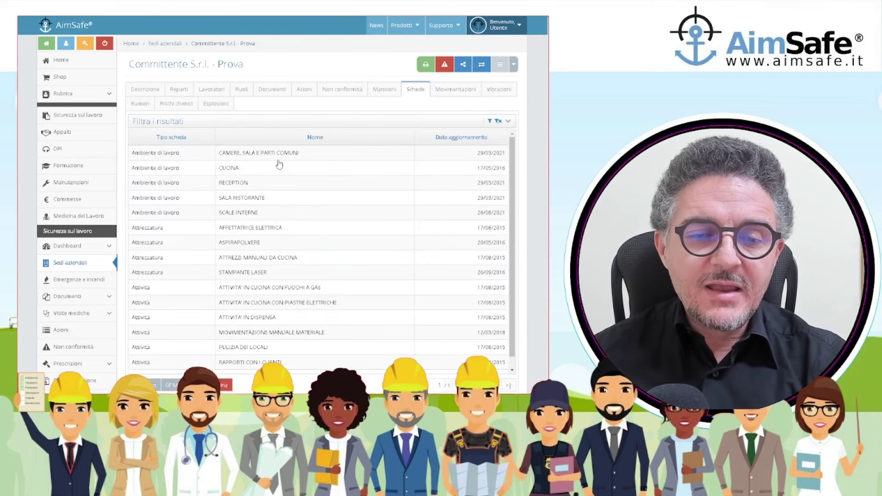
scroll(262, 278, "down", 1)
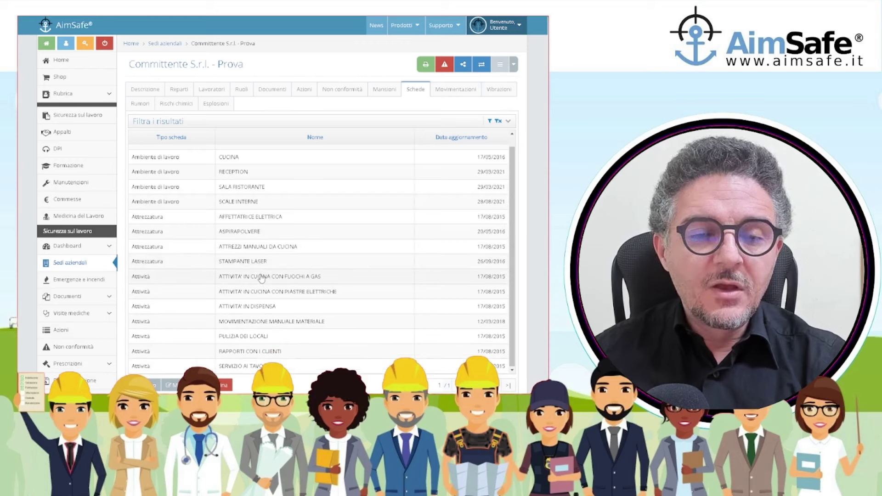
scroll(261, 279, "down", 1)
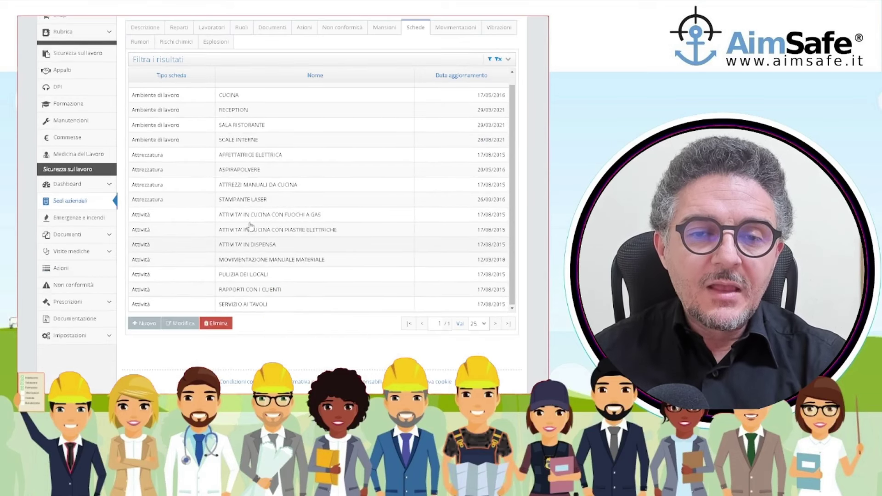
scroll(250, 221, "up", 1)
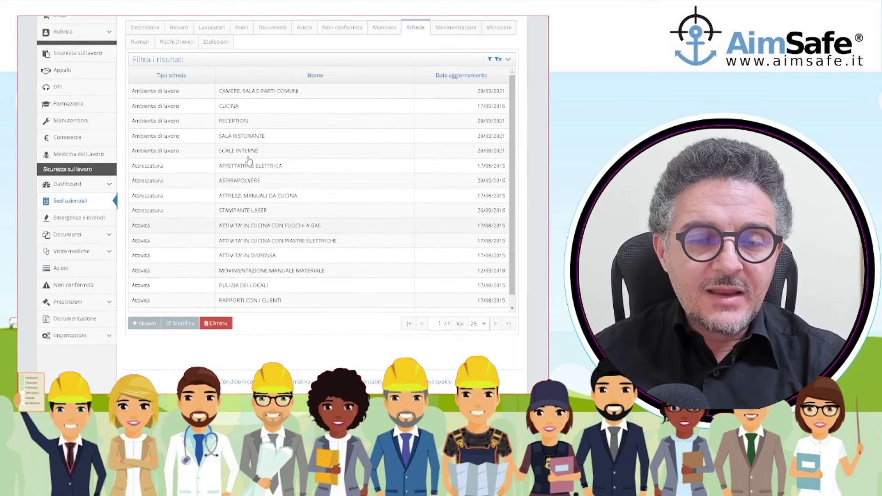
- Open the CUCINA scheda and set its Data aggiornamento to today's date, 23/11/2023
left_click(236, 111)
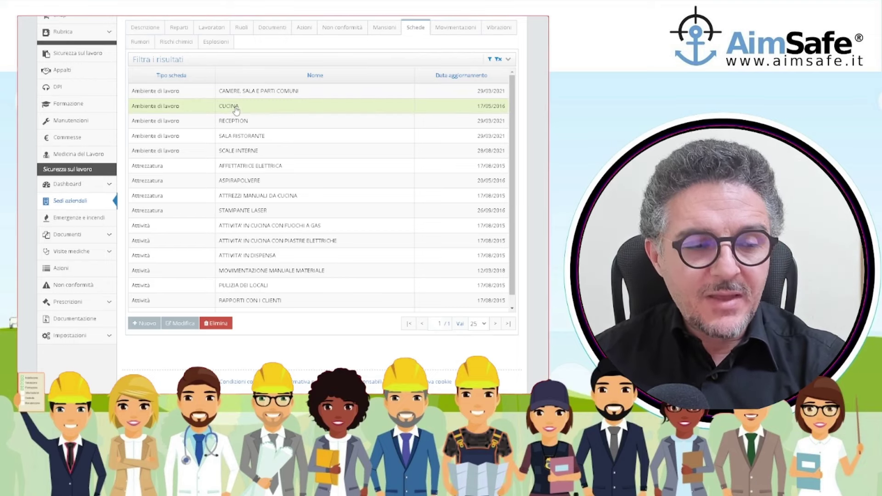
double_click(236, 109)
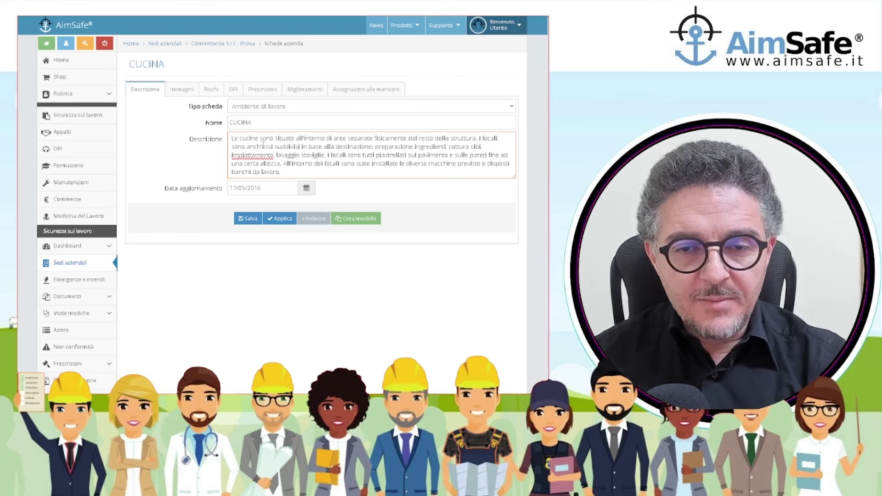
left_click(306, 189)
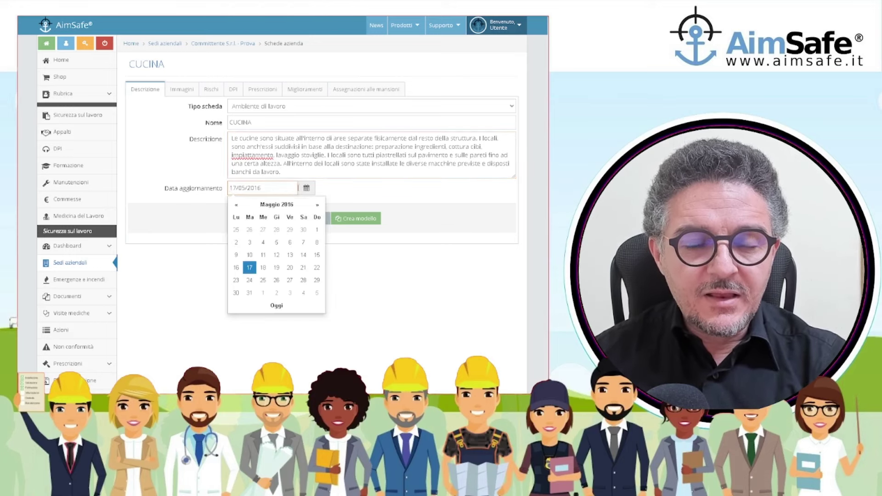
left_click(276, 305)
left_click(277, 267)
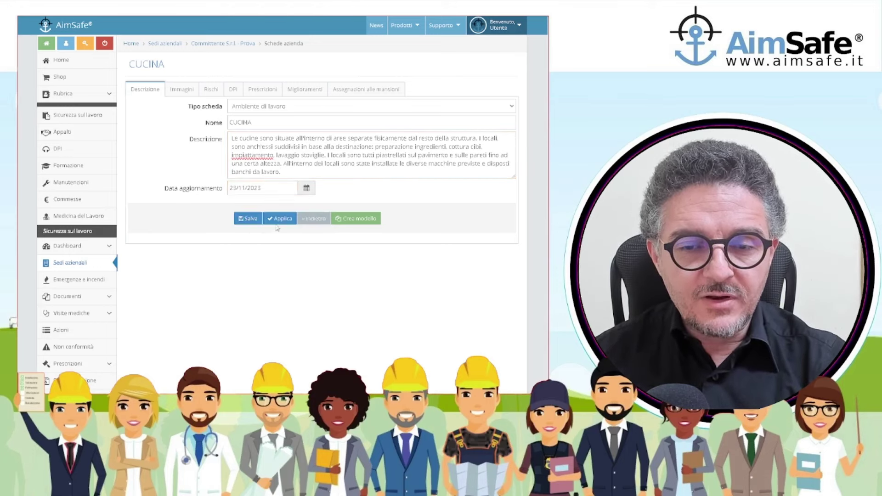
- Apply the CUCINA scheda's date change and open its Cadute a livello risk for editing
left_click(278, 220)
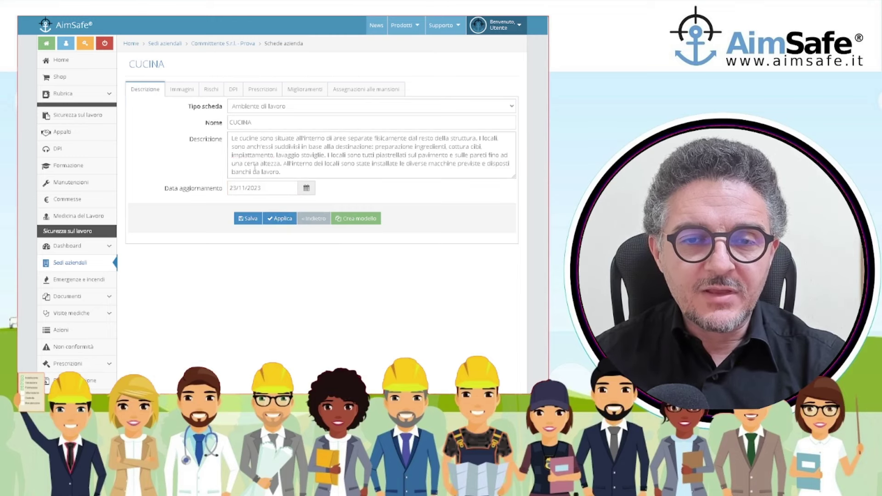
left_click(206, 90)
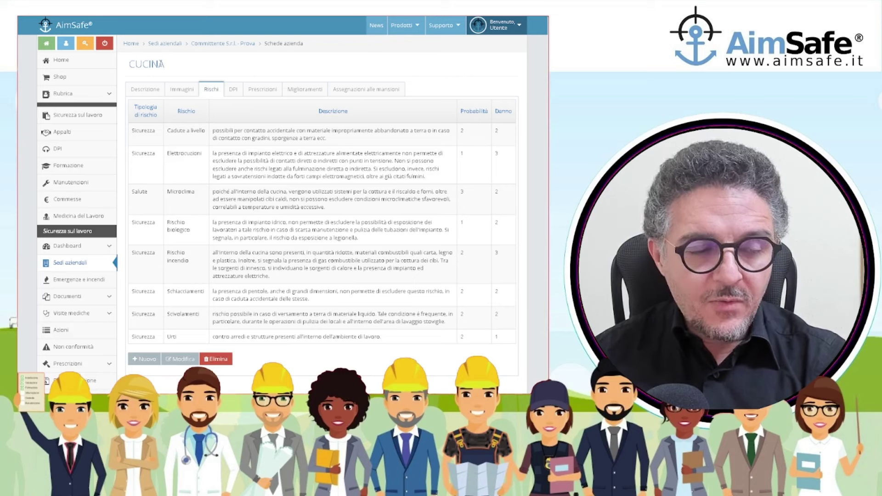
double_click(198, 135)
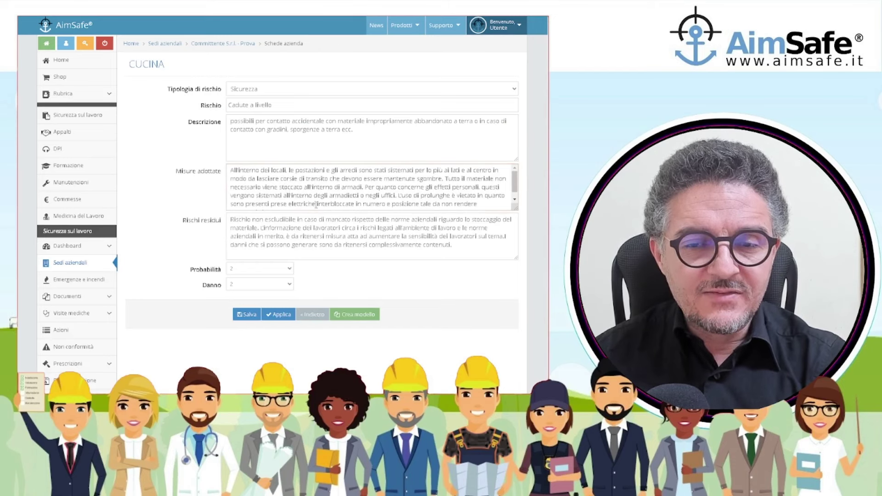
- Examine the Cadute a livello risk's adopted measures, the available risk types, and its probability and damage ratings
scroll(316, 205, "down", 1)
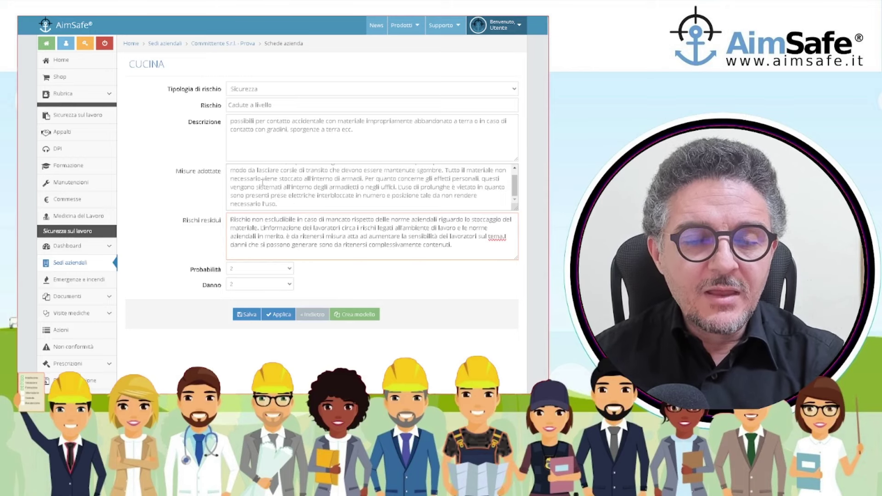
left_click_drag(516, 208, 518, 237)
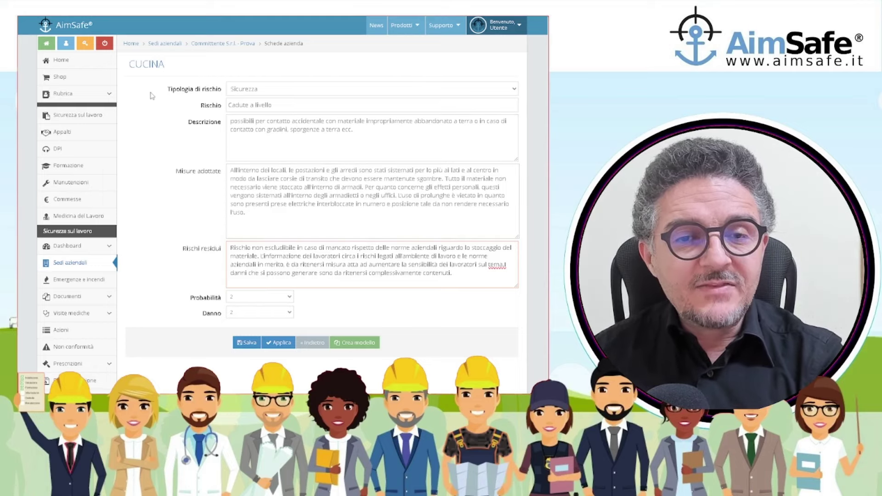
left_click_drag(167, 90, 225, 92)
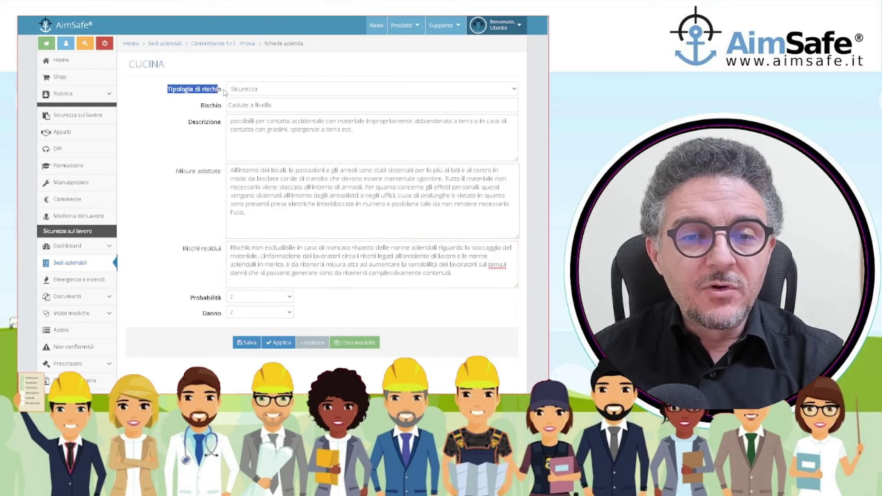
left_click(195, 96)
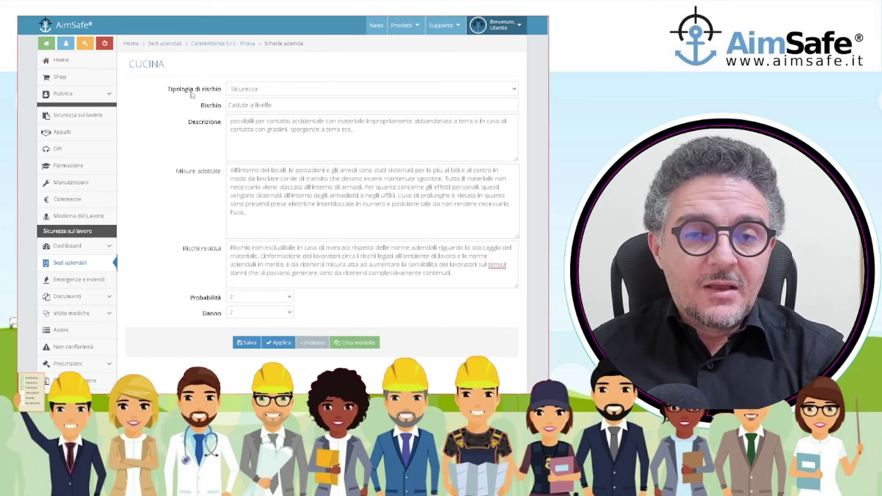
left_click(272, 95)
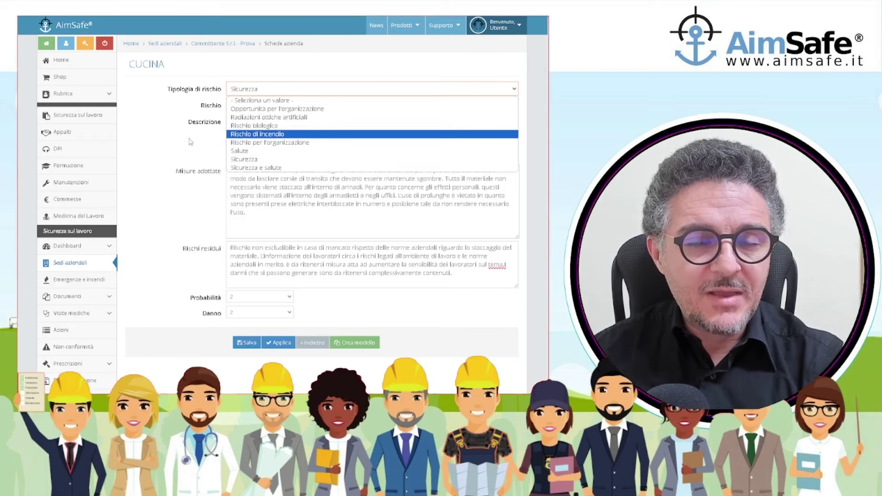
left_click(221, 157)
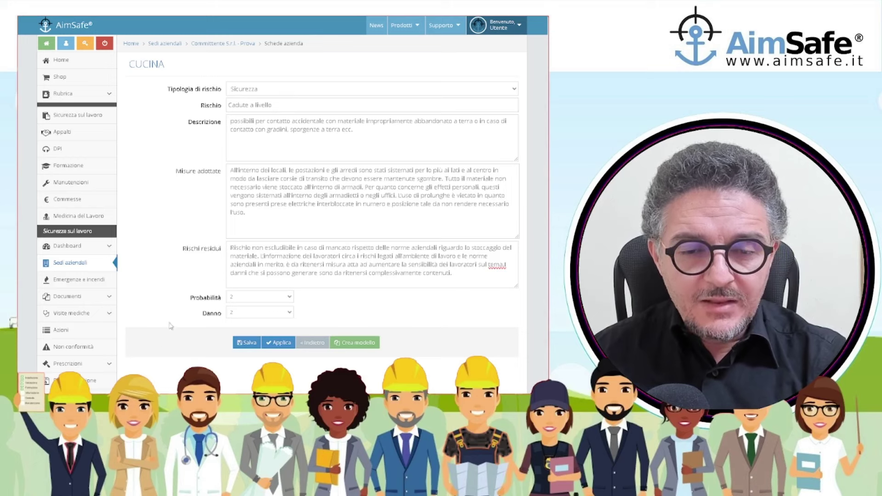
left_click_drag(188, 297, 225, 316)
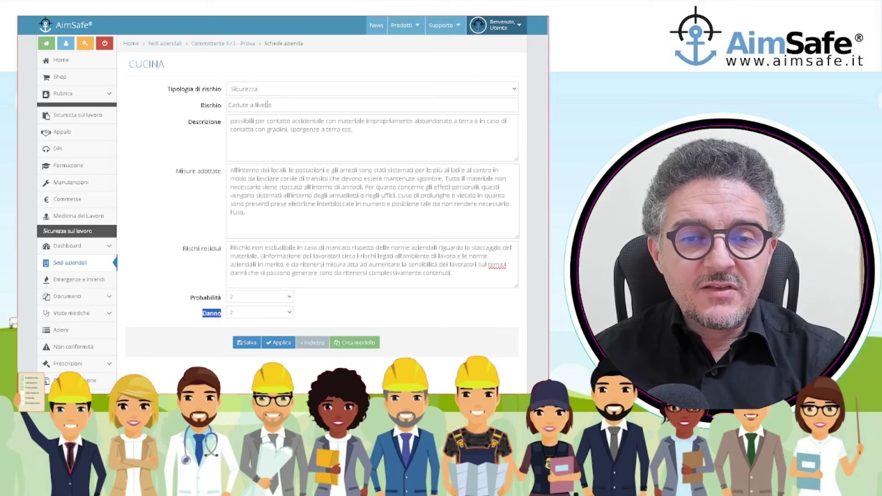
left_click(273, 91)
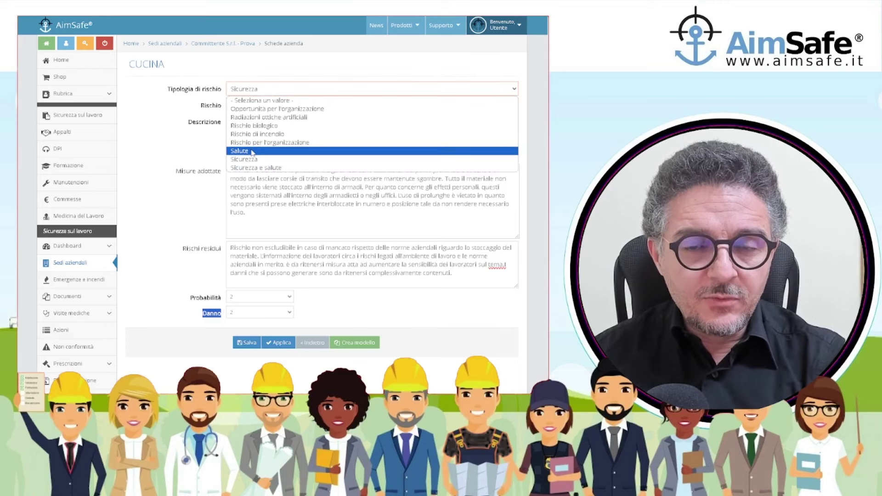
left_click(180, 140)
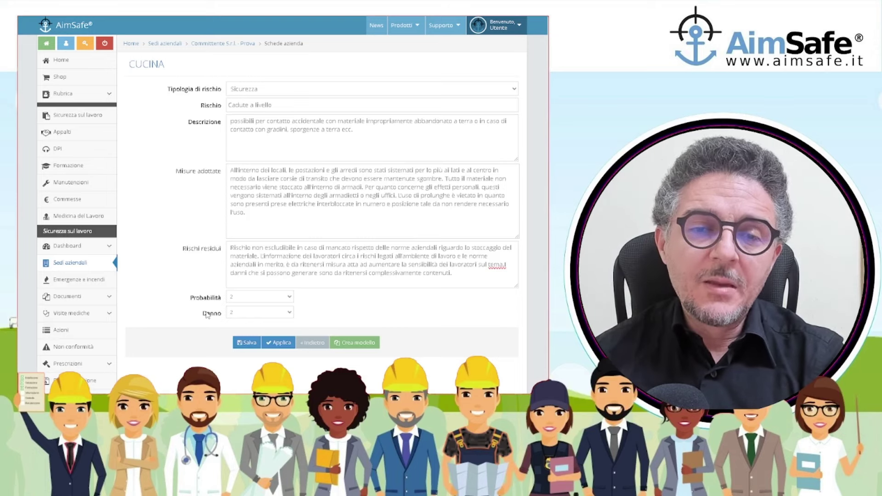
- Review the risk's type, description, adopted measures and residual risks, and save the Cadute a livello risk
left_click_drag(167, 90, 226, 92)
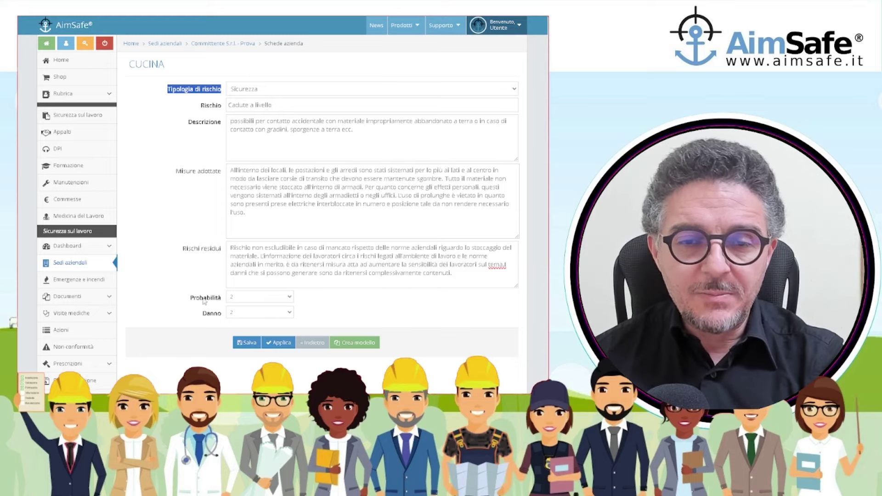
left_click(189, 123)
left_click_drag(189, 123, 223, 126)
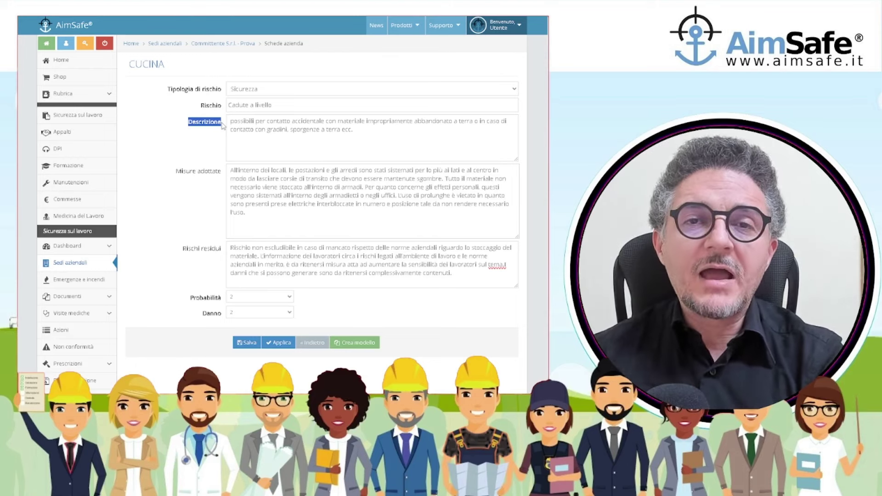
left_click_drag(176, 171, 222, 174)
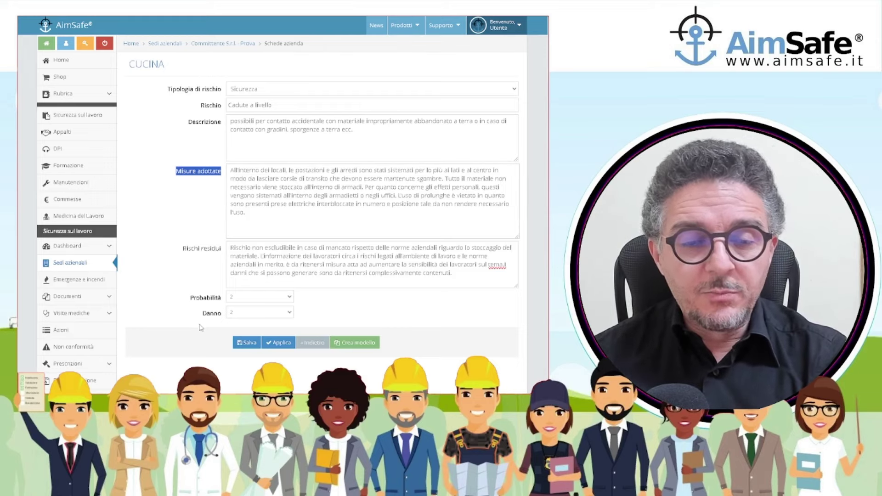
left_click(184, 254)
left_click_drag(184, 254, 224, 253)
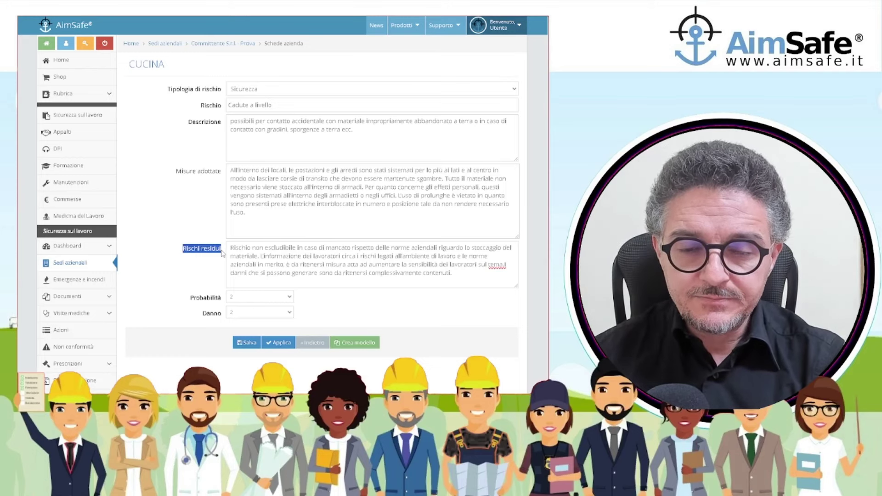
left_click(247, 342)
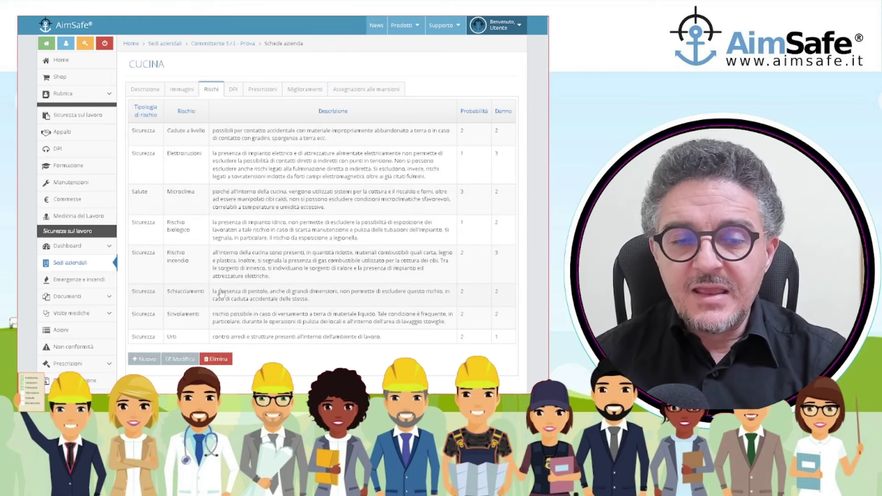
- Add the Posture incongrue risk from the catalogue to the CUCINA scheda and save it
left_click(147, 361)
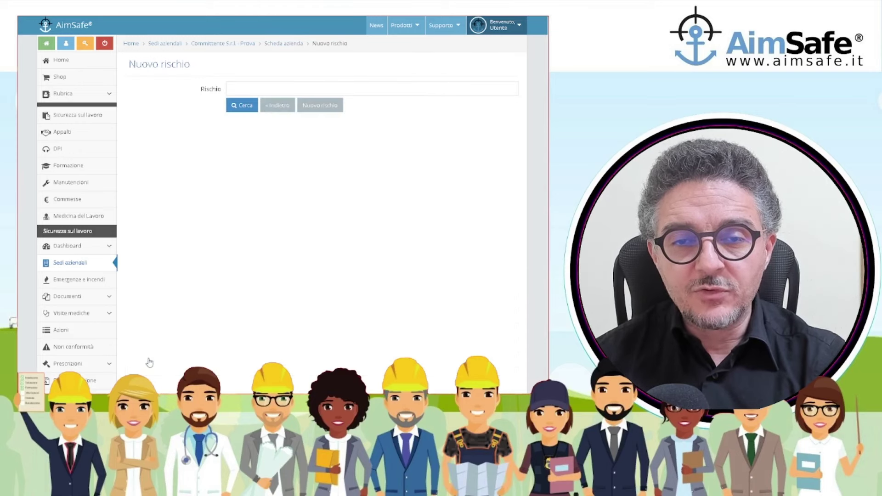
left_click(246, 111)
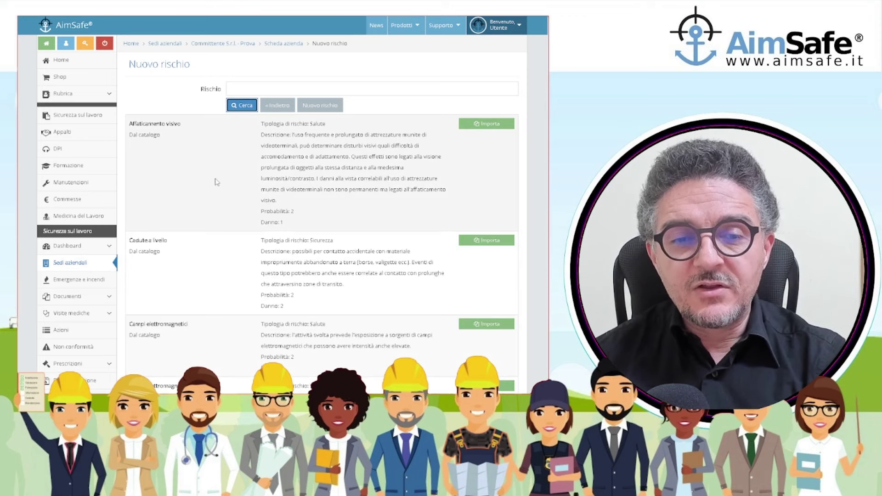
scroll(217, 182, "down", 6)
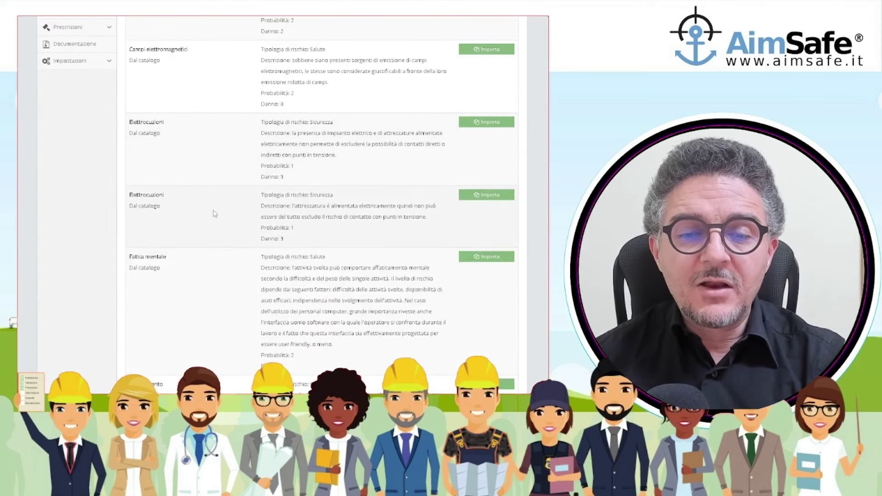
scroll(213, 216, "down", 6)
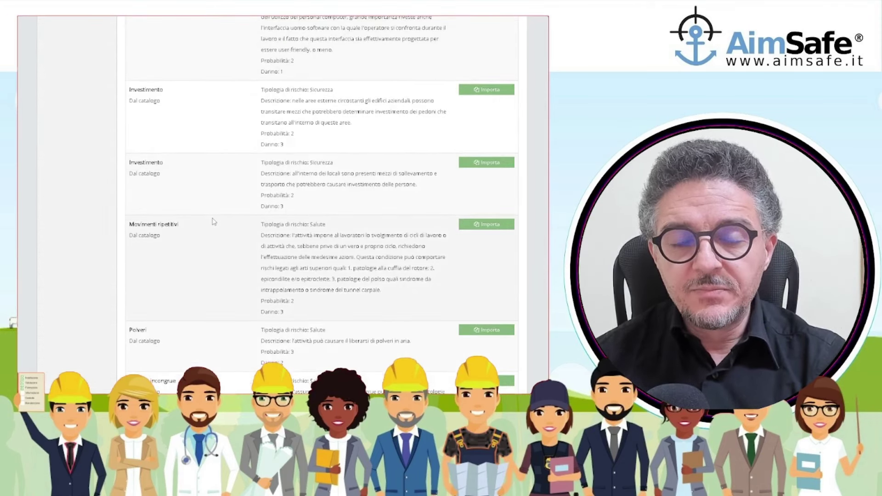
scroll(213, 221, "down", 4)
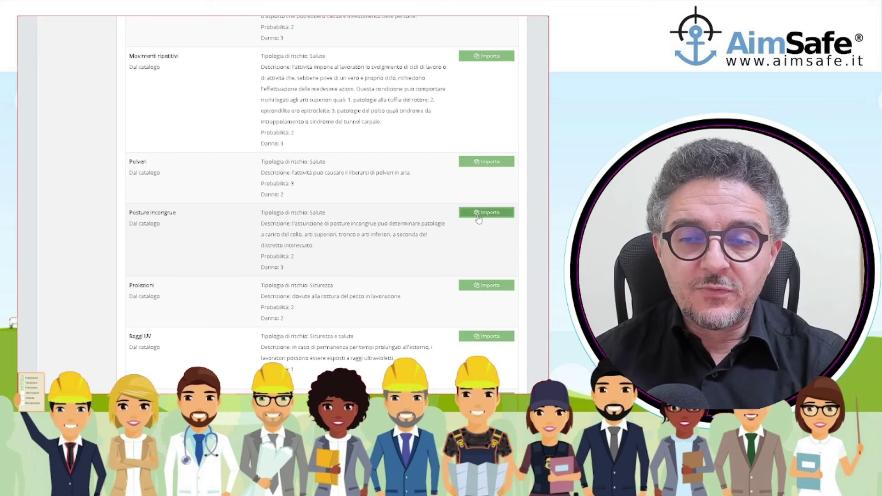
left_click(477, 216)
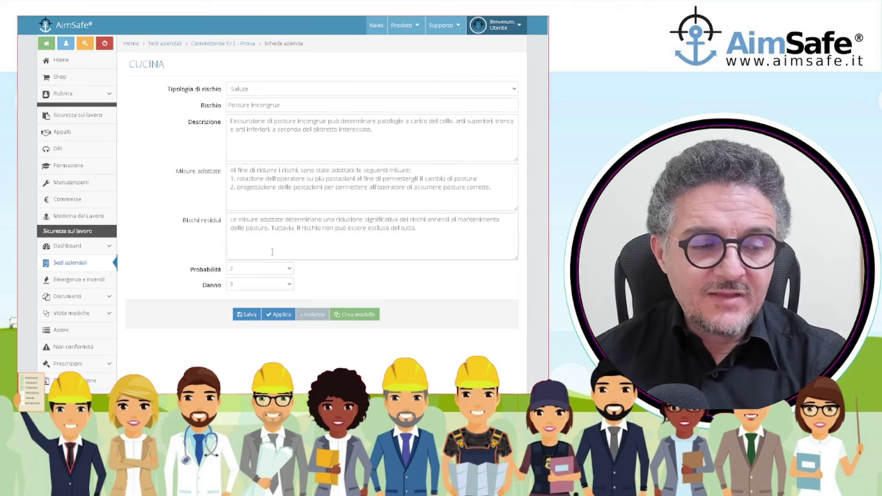
left_click(250, 315)
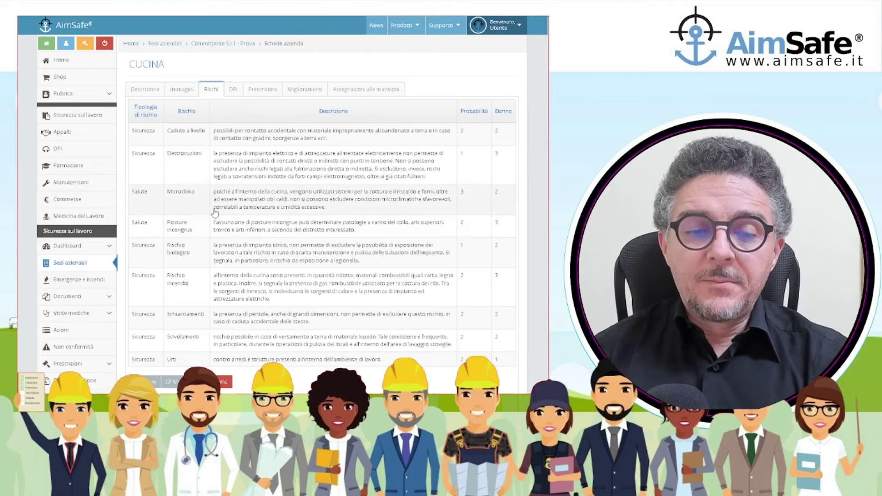
- Check the CUCINA scheda's DPI and try adding a new DPI of type Guanti
left_click(233, 91)
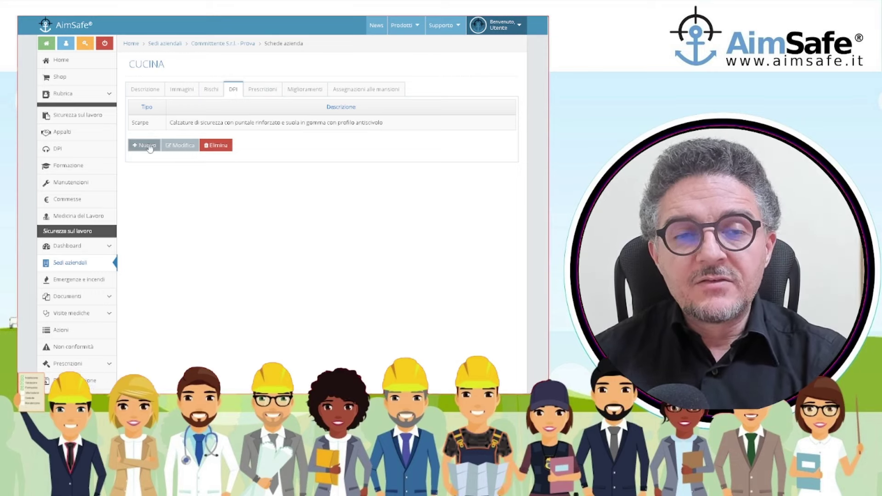
left_click(187, 127)
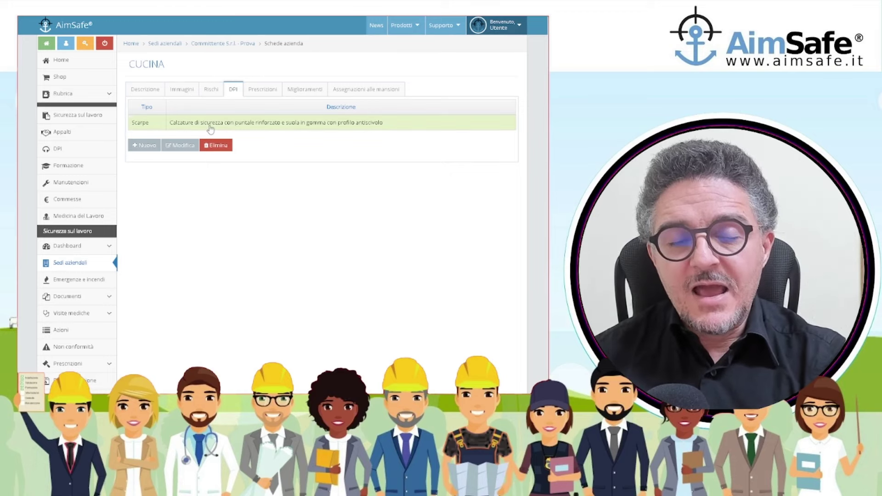
left_click(143, 145)
left_click(249, 93)
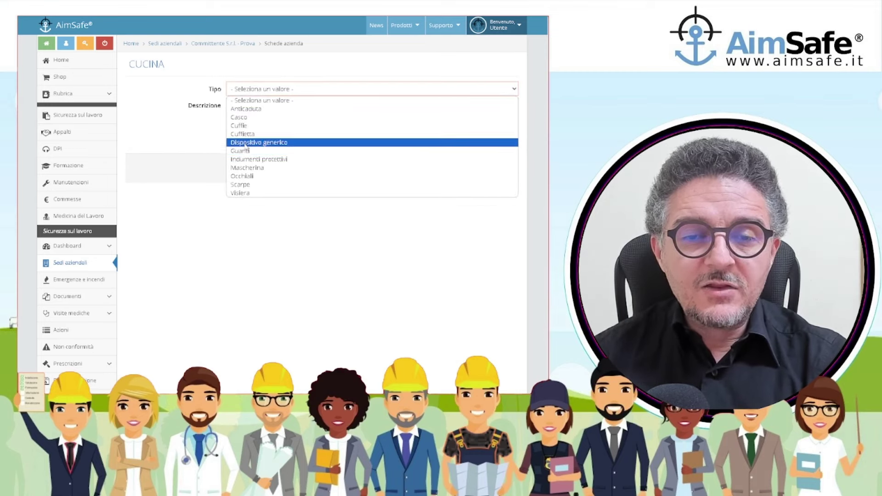
left_click(247, 155)
left_click(244, 139)
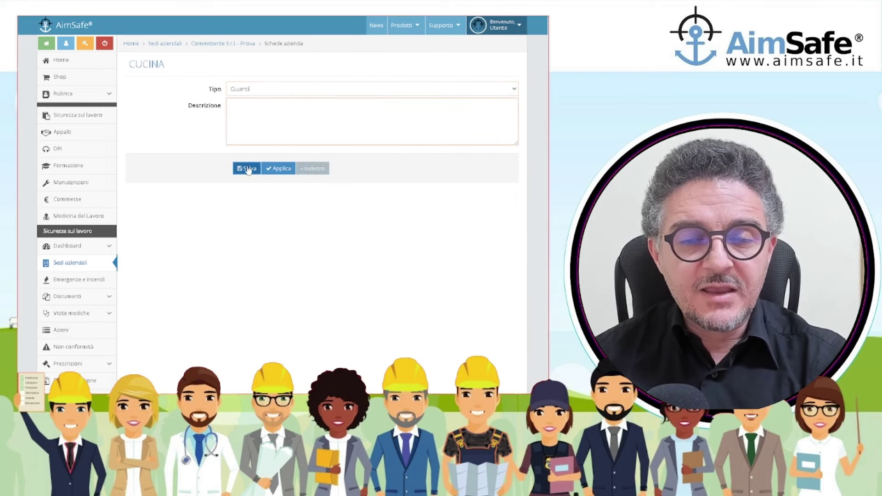
left_click(315, 170)
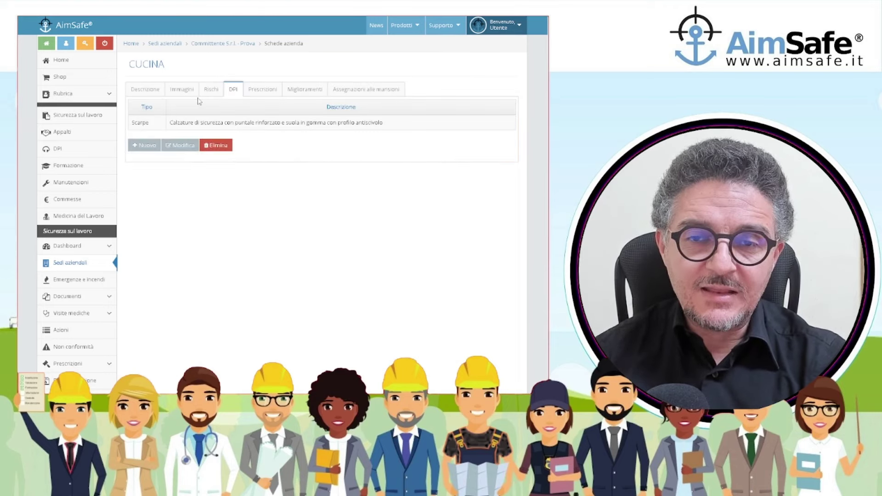
- Review the CUCINA scheda's Prescrizioni and its Assegnazioni alle mansioni
left_click(255, 94)
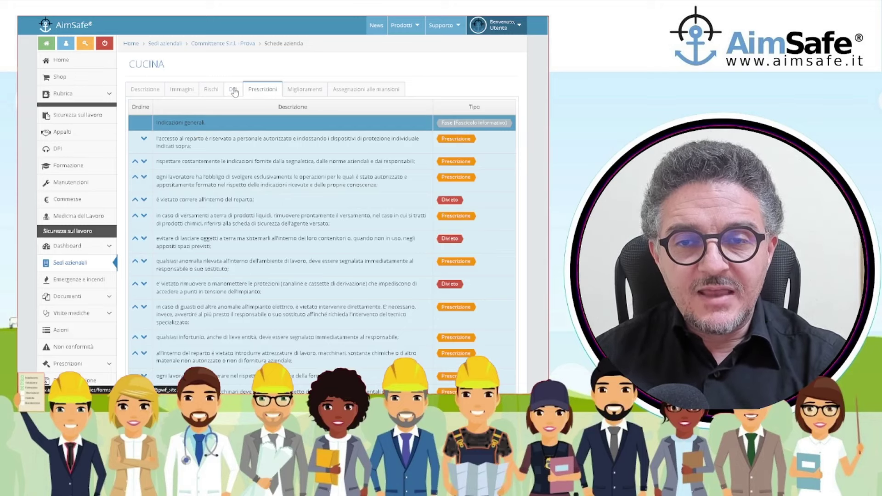
left_click(337, 94)
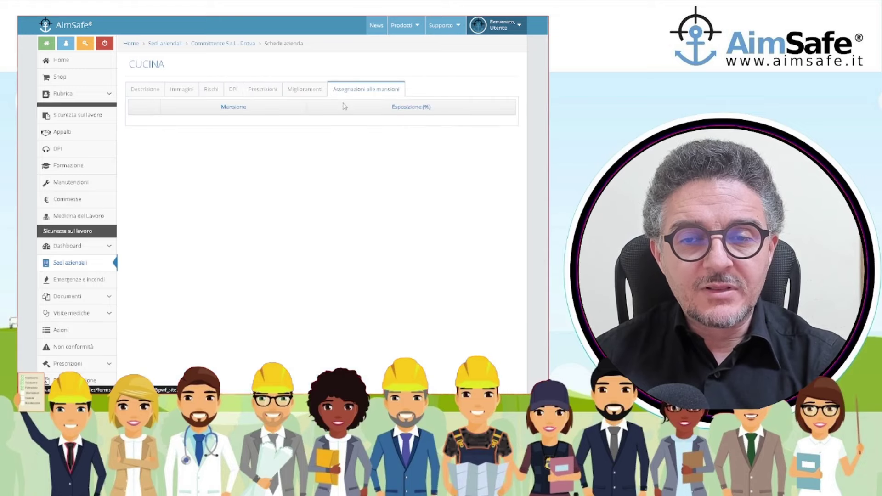
left_click(267, 94)
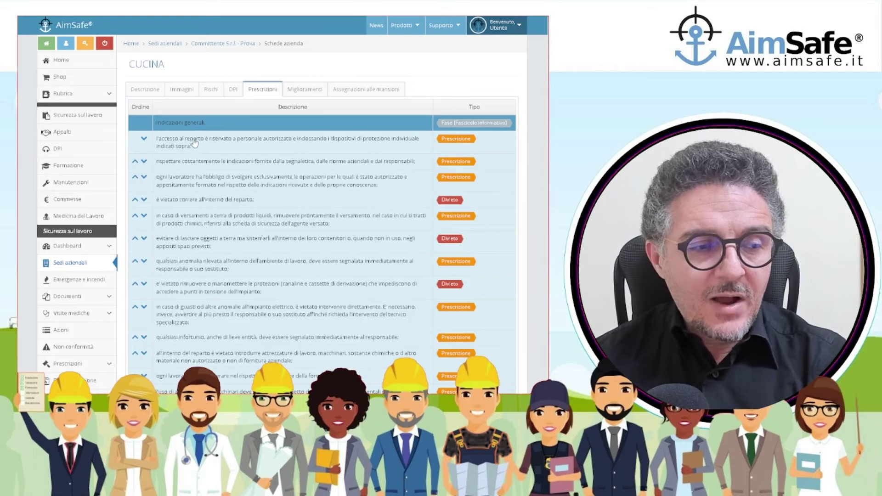
scroll(194, 312, "down", 2)
scroll(208, 270, "up", 2)
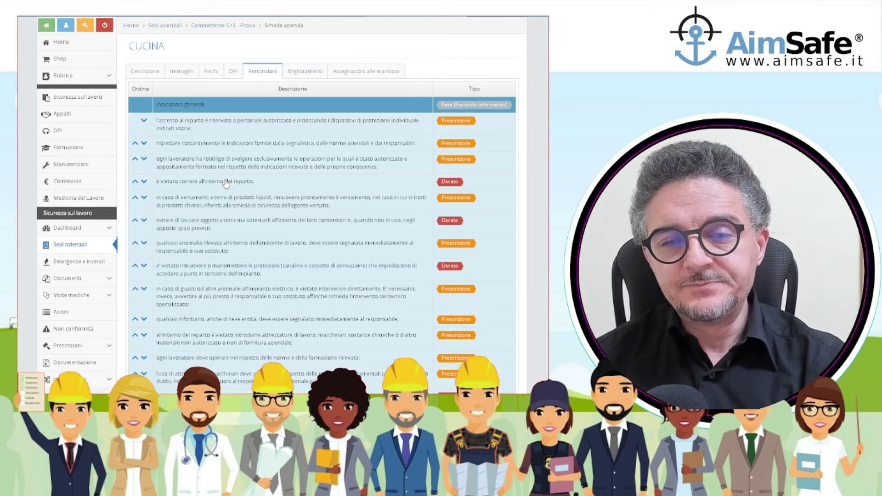
- Open the site's AFFETTATRICE ELETTRICA scheda and examine its Prescrizioni for the general-instructions and before-work phases
left_click(225, 28)
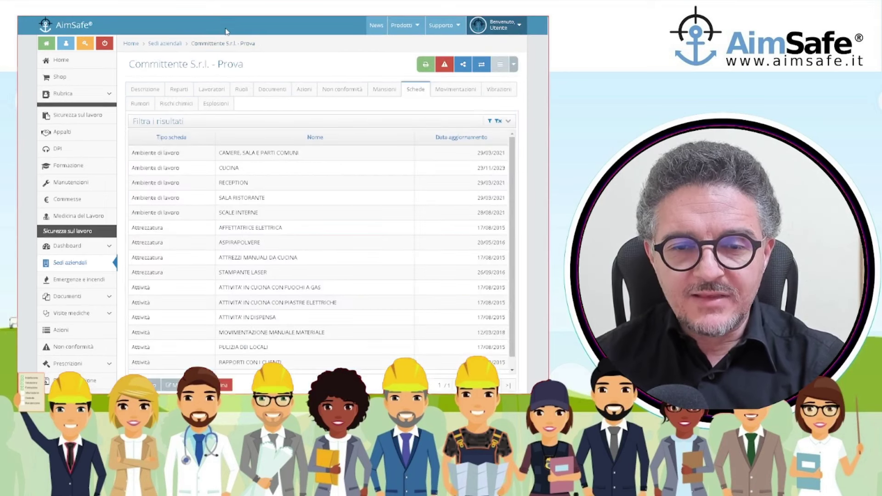
double_click(242, 227)
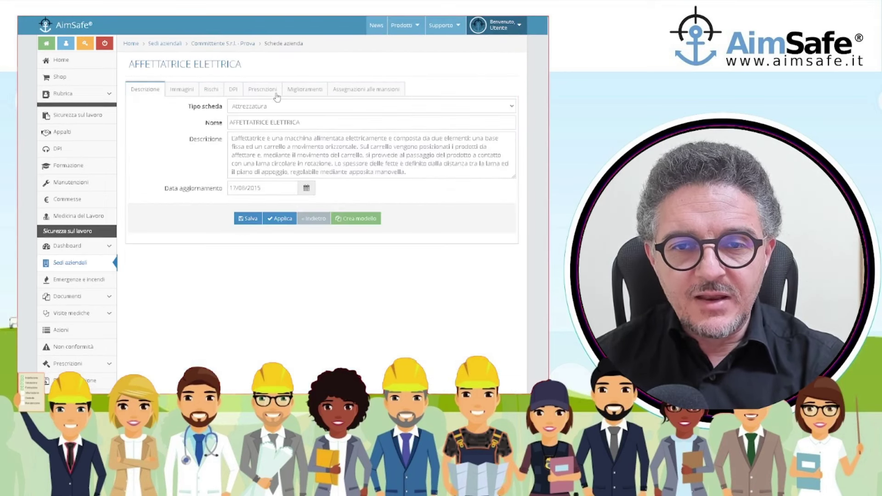
left_click(274, 93)
scroll(268, 154, "down", 1)
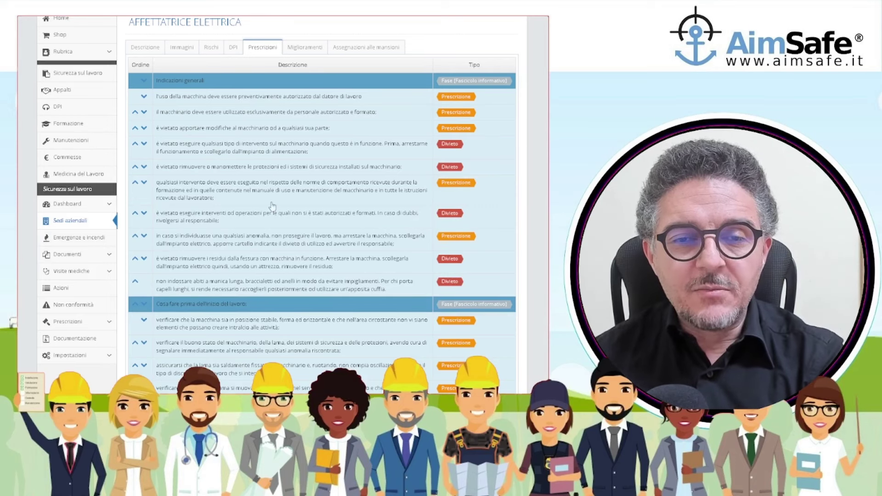
scroll(254, 215, "down", 4)
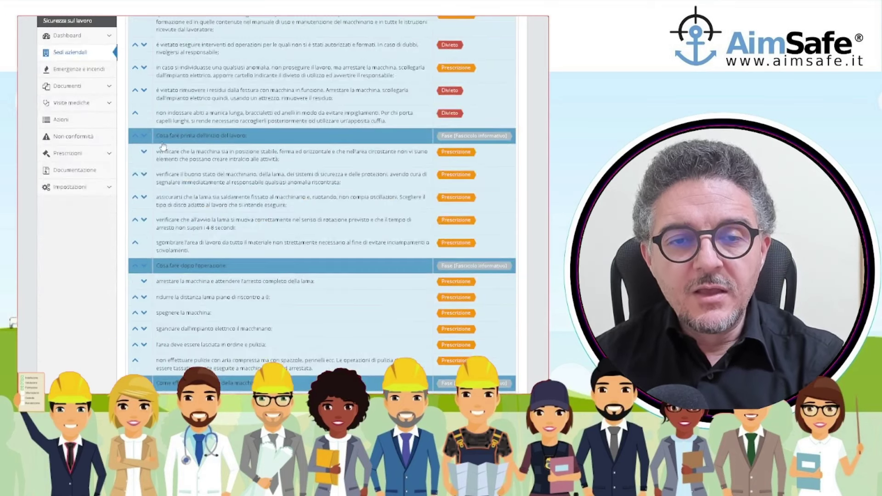
left_click_drag(156, 143, 252, 143)
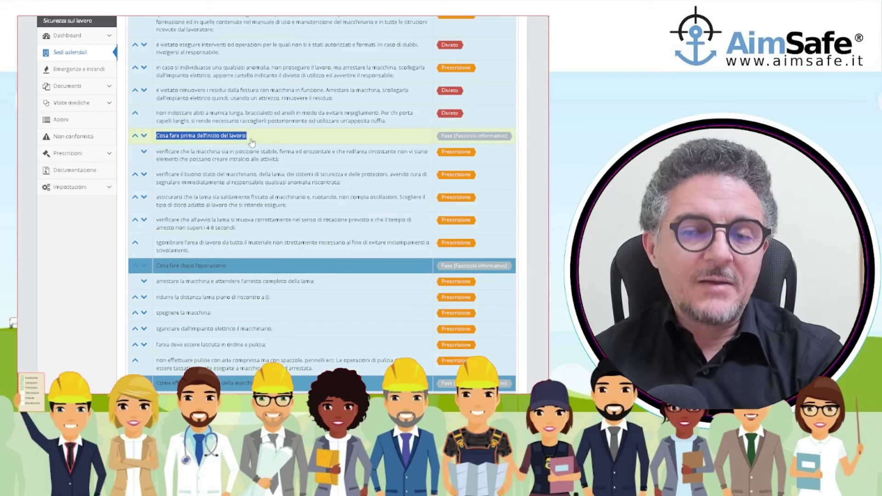
- Examine the scheda's prescriptions for the phases after the operation, cleaning the machine and during operations
scroll(257, 161, "down", 2)
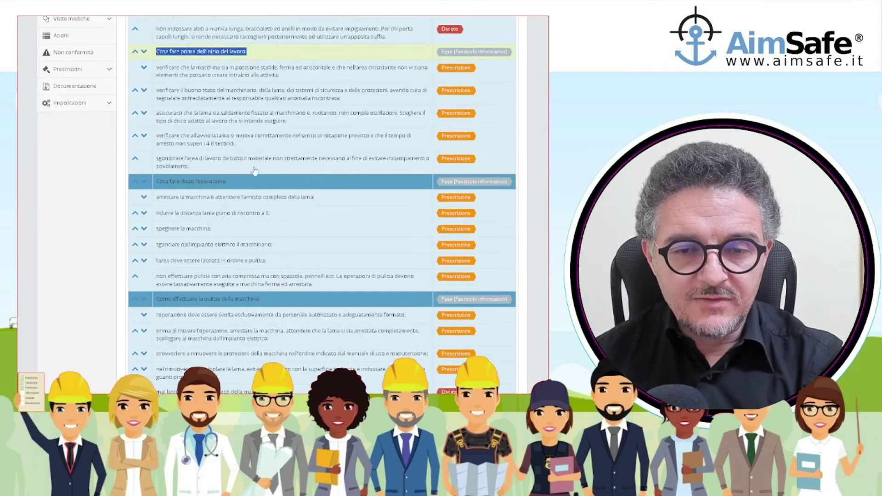
left_click_drag(156, 183, 229, 184)
scroll(230, 185, "down", 1)
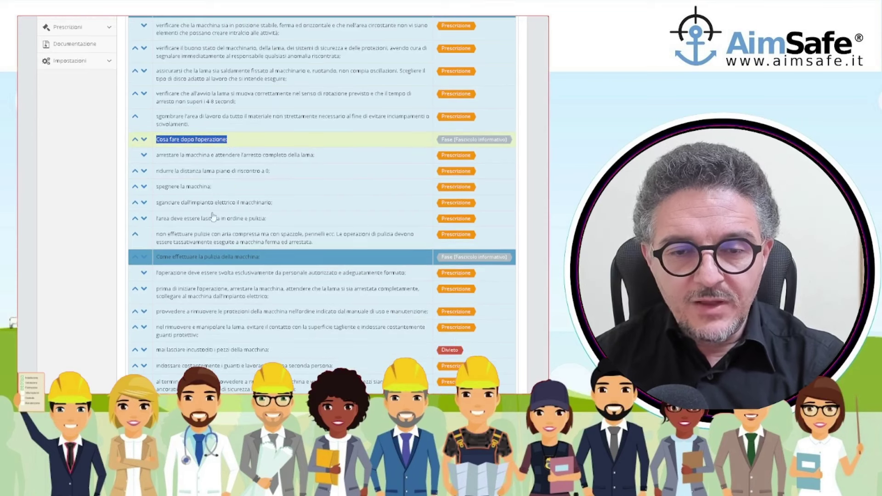
left_click(159, 261)
left_click_drag(159, 260, 264, 262)
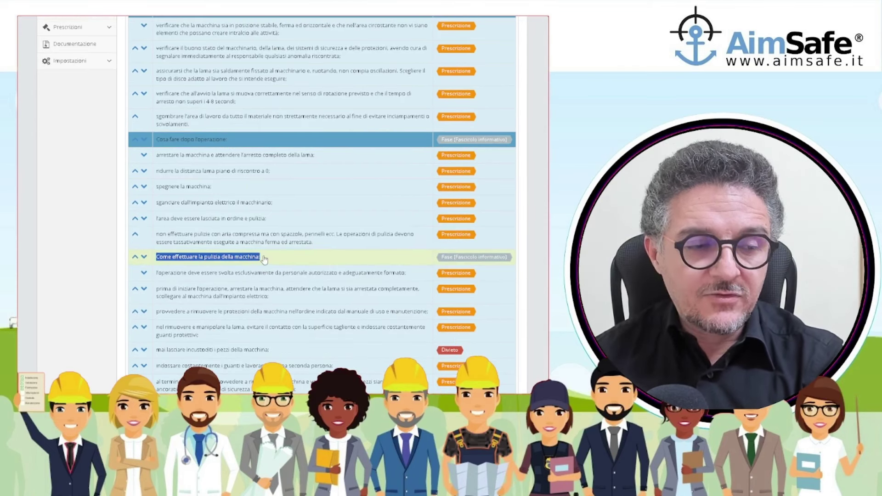
scroll(264, 260, "down", 1)
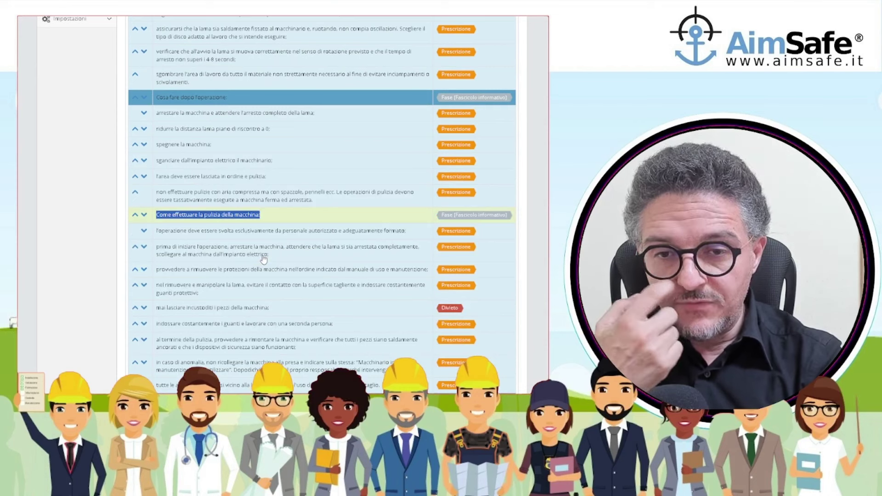
scroll(264, 258, "down", 3)
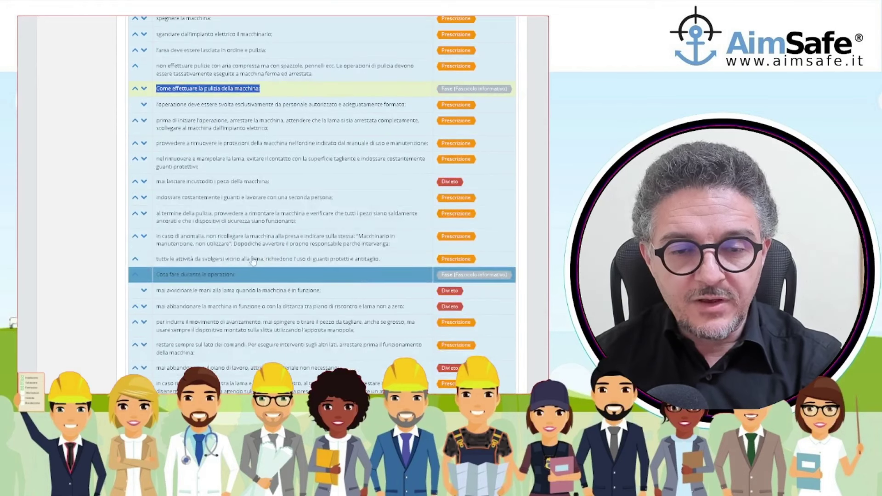
left_click_drag(157, 275, 239, 281)
scroll(239, 280, "down", 2)
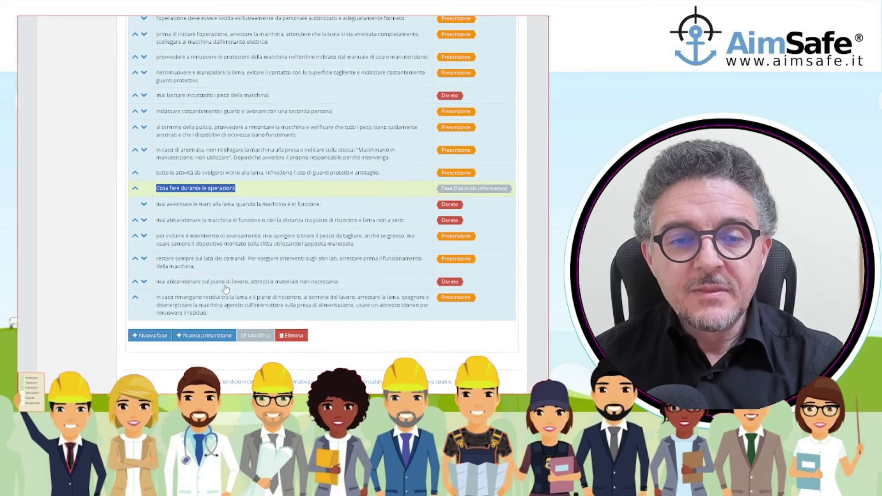
scroll(226, 289, "up", 4)
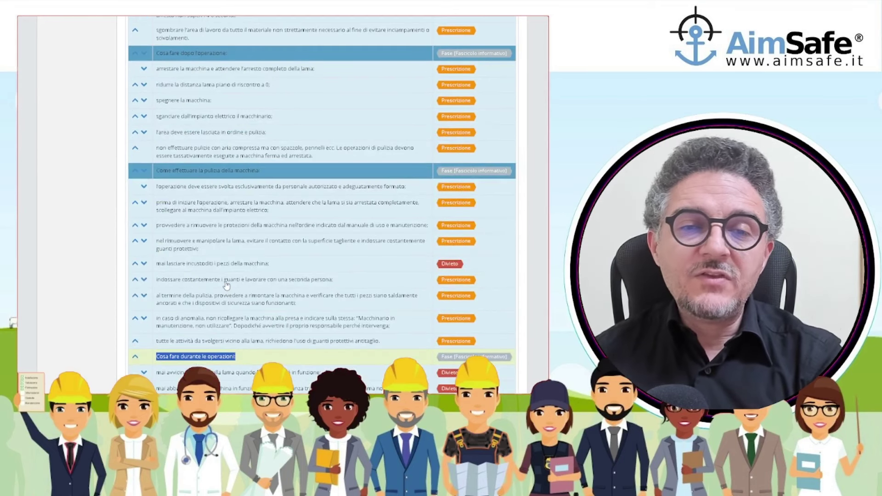
scroll(226, 284, "up", 2)
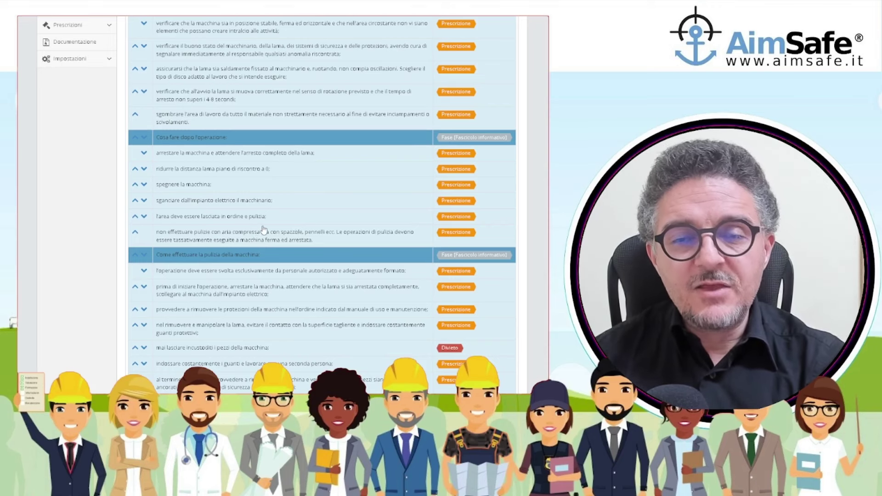
scroll(260, 230, "up", 6)
scroll(264, 229, "up", 1)
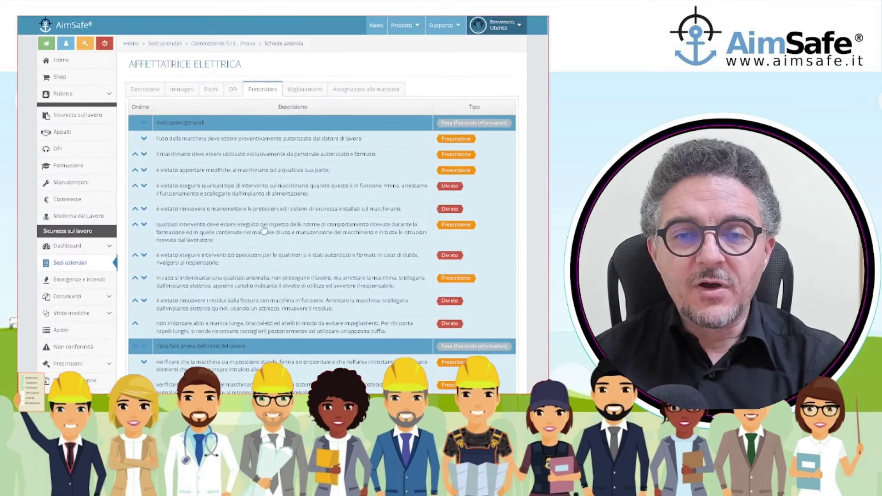
- Check the scheda's Miglioramenti and read the residual risks of its Rischio biologico, leaving the risk without saving
left_click(300, 90)
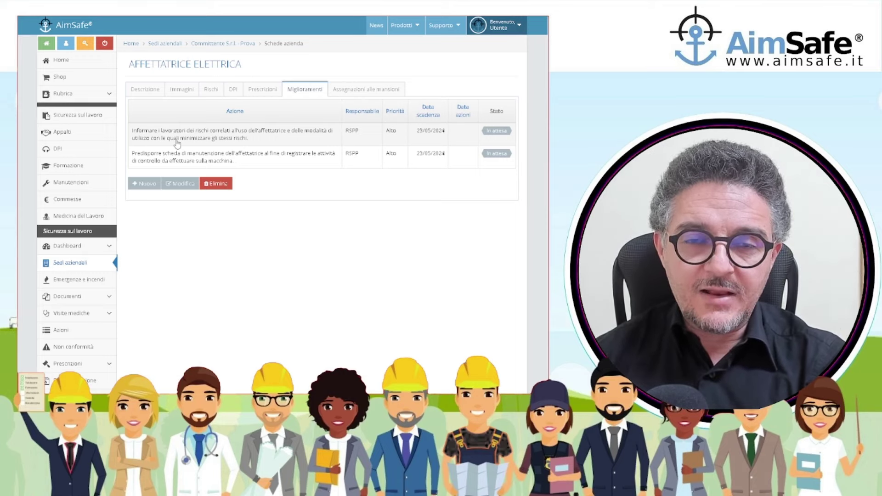
left_click(206, 93)
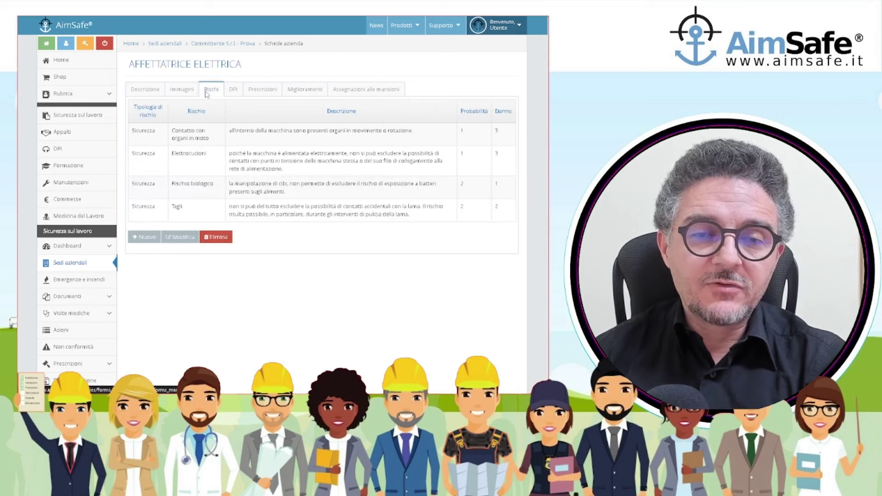
double_click(198, 189)
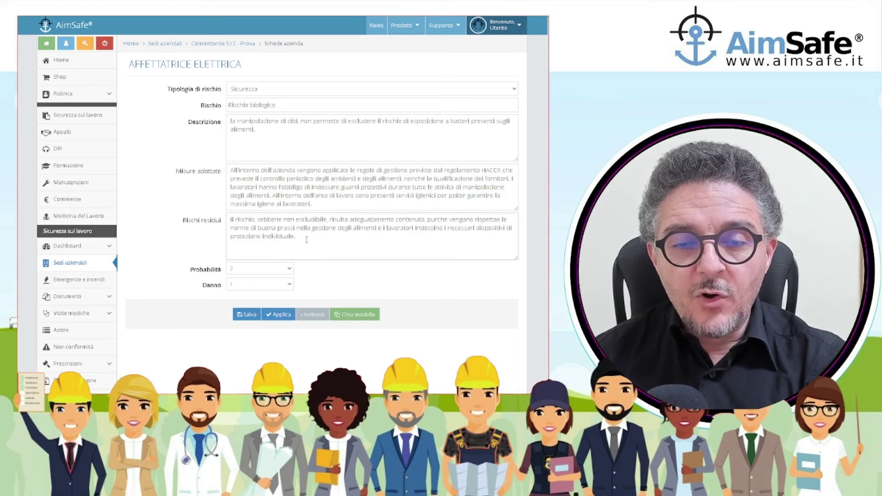
left_click_drag(306, 240, 215, 219)
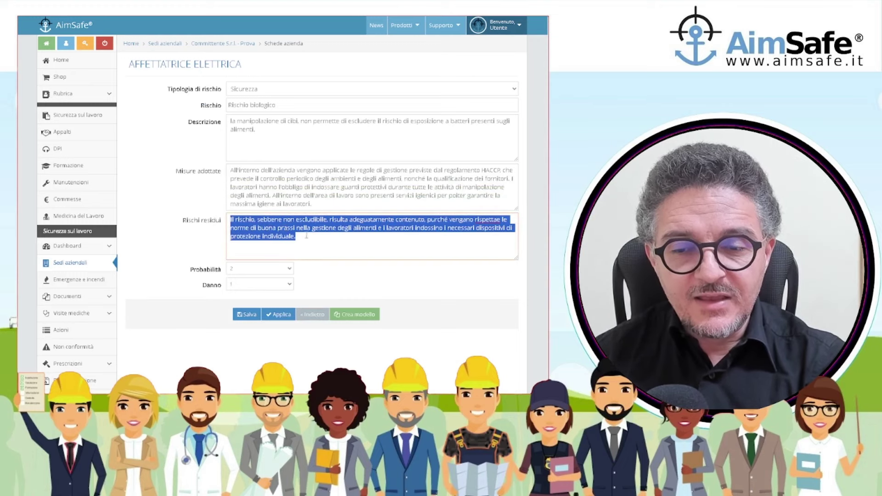
left_click(312, 314)
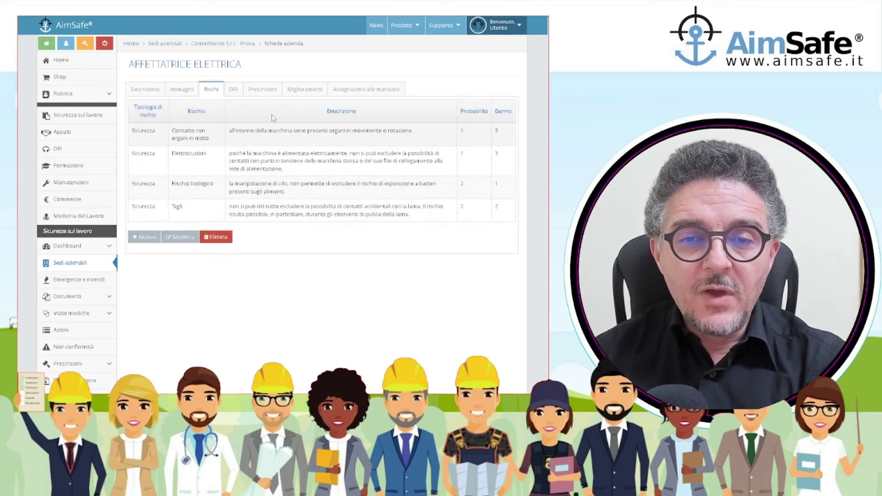
- Start a new miglioramento for AFFETTATRICE ELETTRICA with the Azione "Realizzare procedura di controllo dell'acqua"
left_click(305, 89)
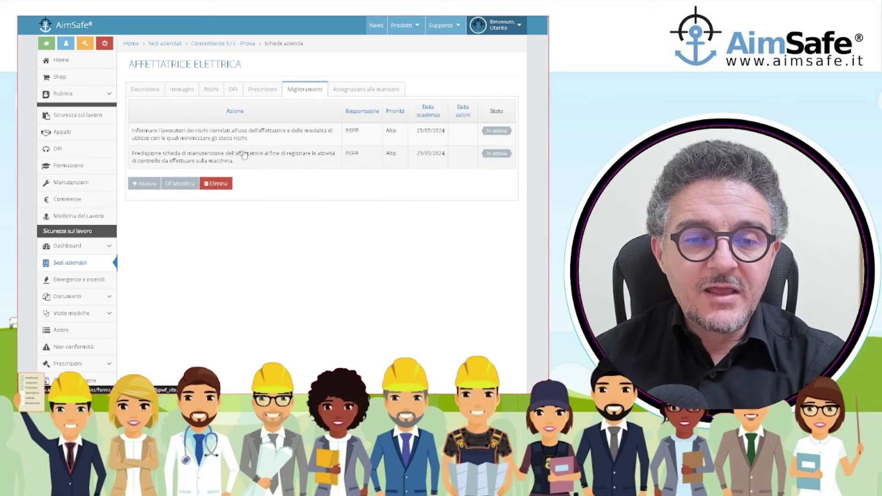
left_click(137, 185)
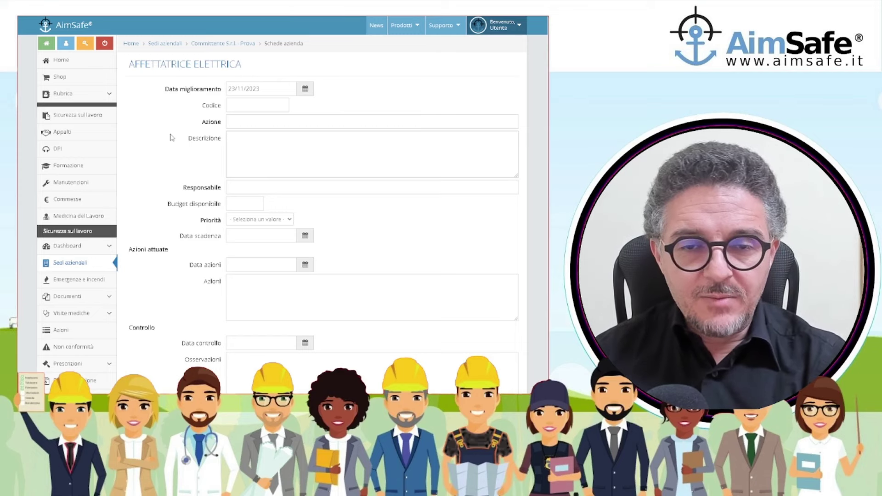
left_click(241, 122)
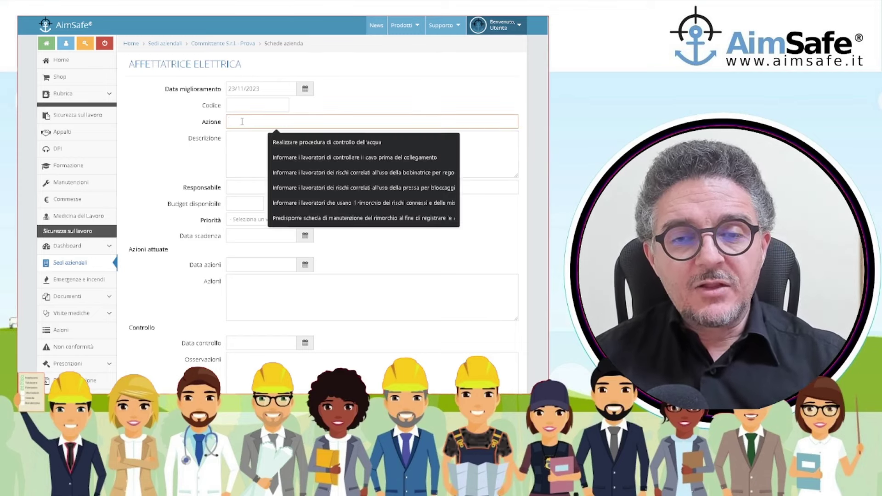
left_click(278, 142)
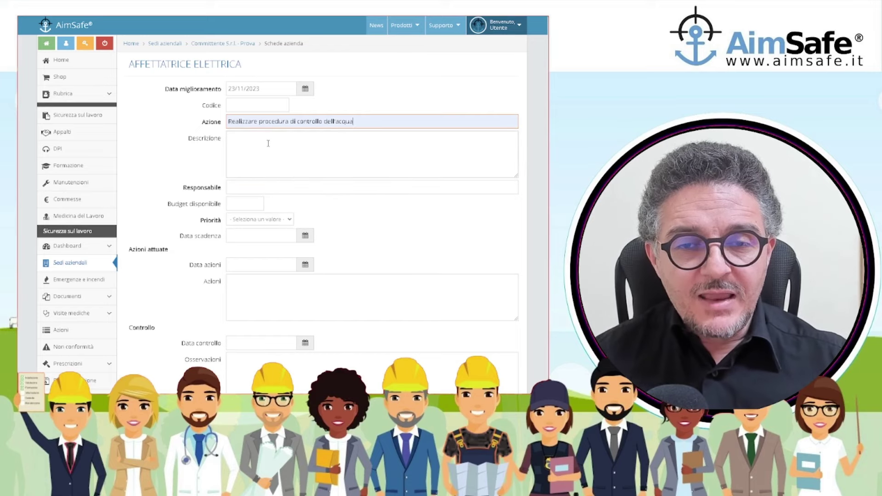
left_click(265, 138)
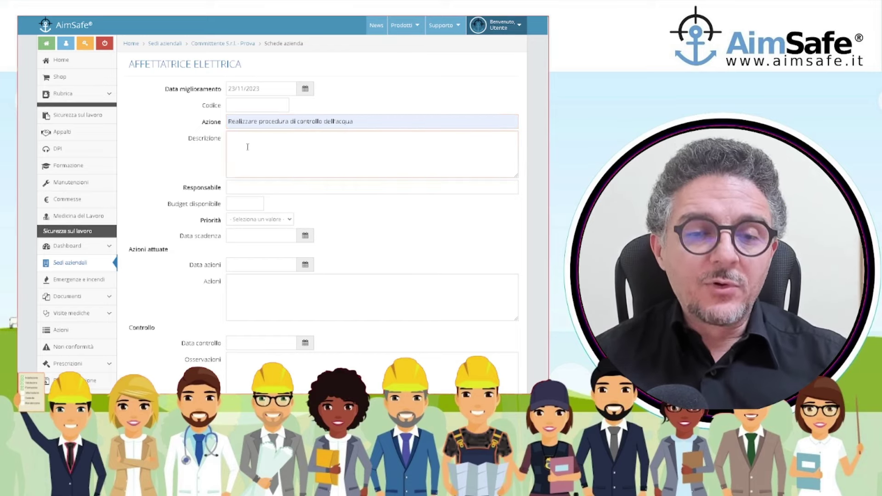
- Set the improvement's Responsabile to Datore di lavoro and its Budget disponibile to 200
left_click(252, 188)
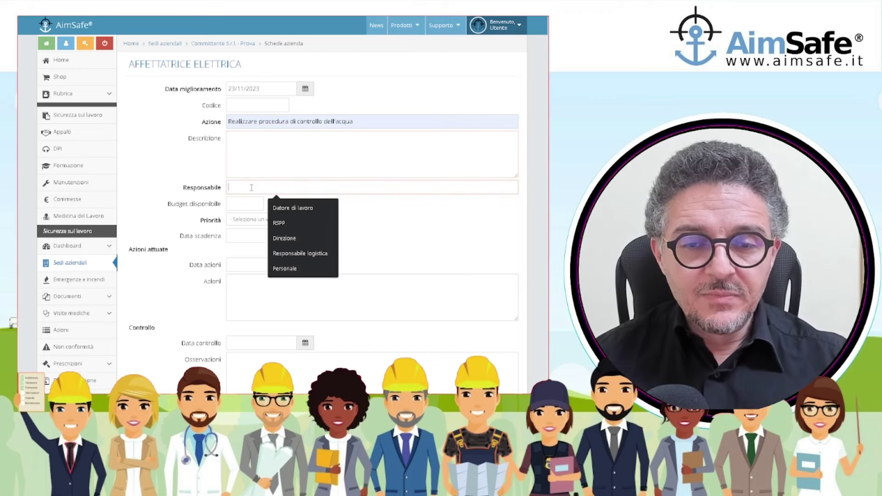
left_click(271, 207)
left_click(248, 205)
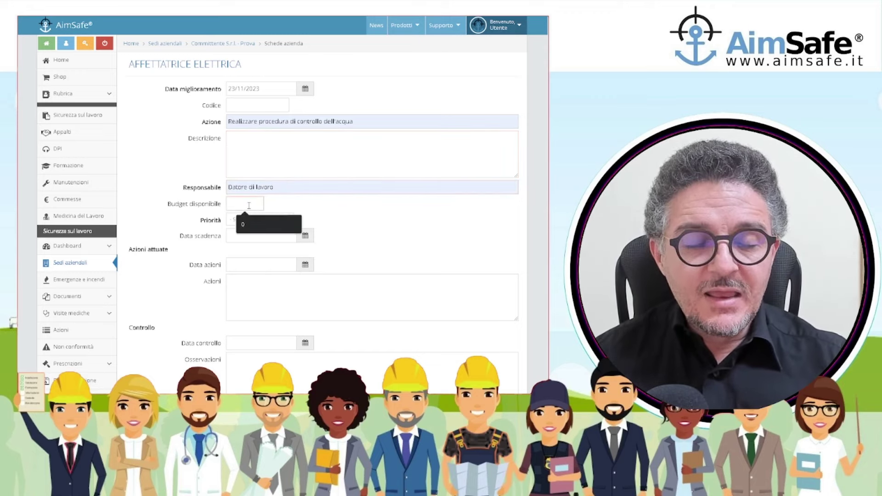
type("200")
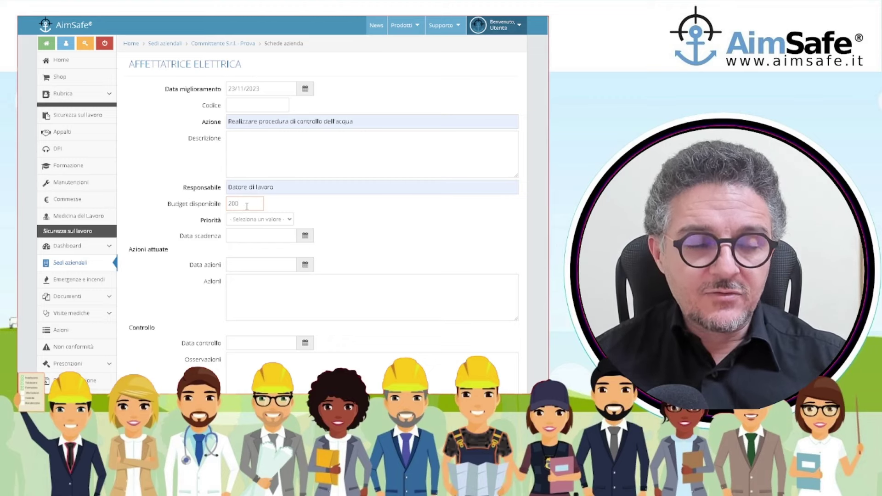
- Set the improvement's Priorità to Alto and its Data scadenza to 31/12/2023
left_click(254, 220)
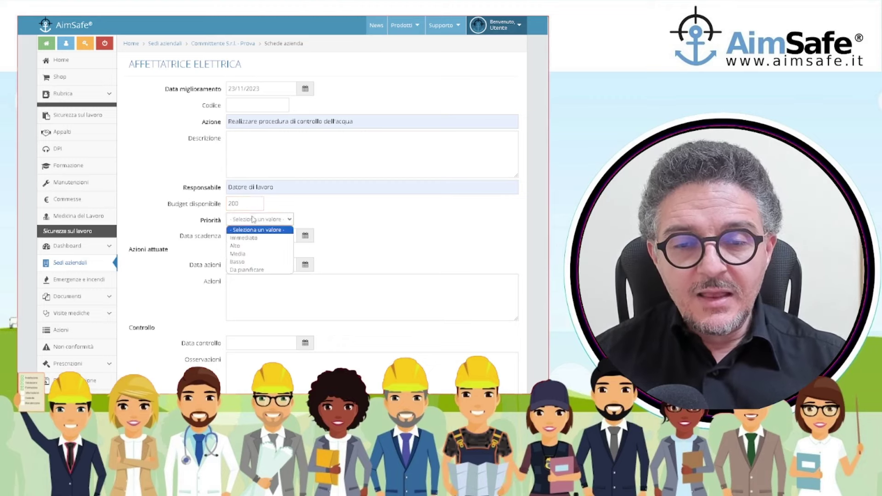
left_click(247, 246)
left_click(247, 234)
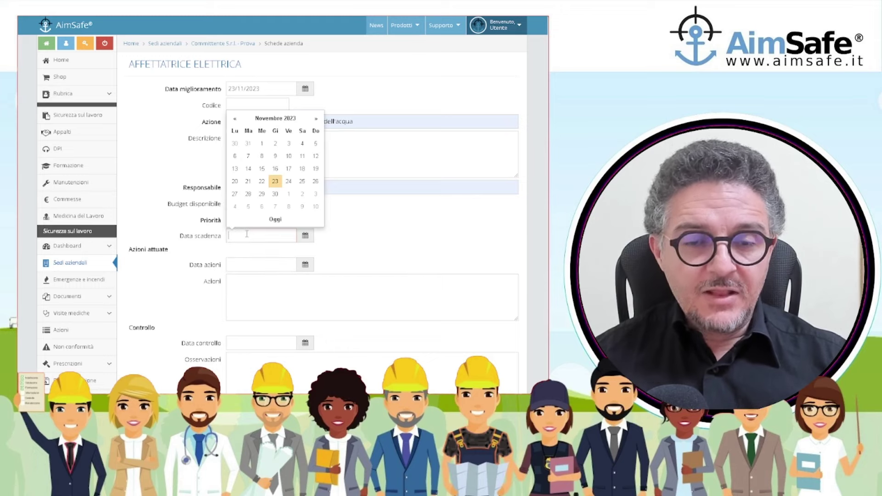
left_click(316, 118)
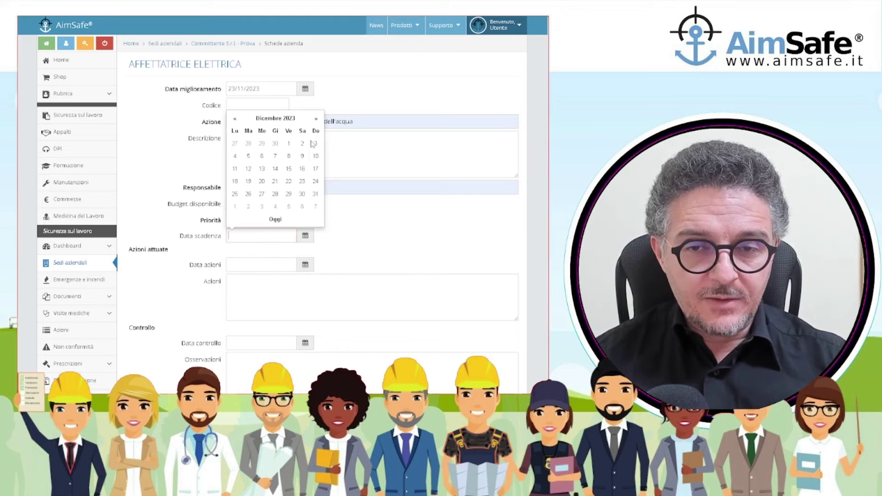
left_click(316, 194)
scroll(269, 218, "down", 2)
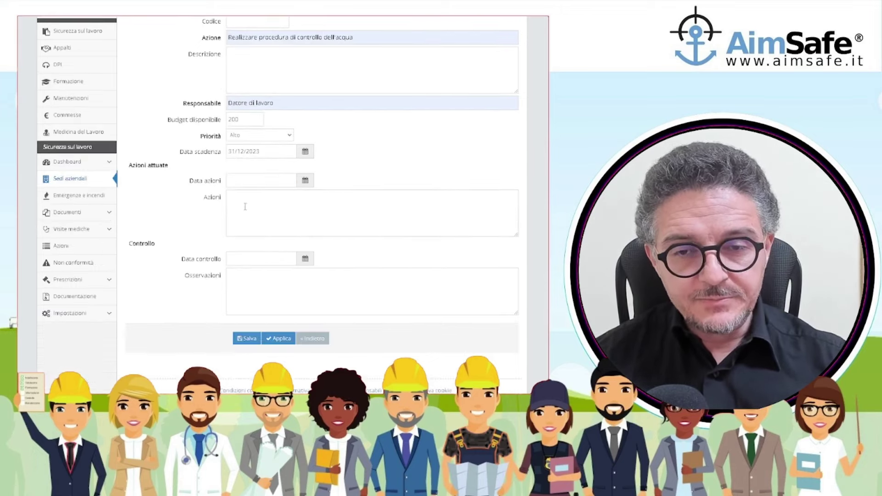
- Set the Data azioni of the AFFETTATRICE ELETTRICA improvement to 21/12/2023
scroll(238, 186, "up", 1)
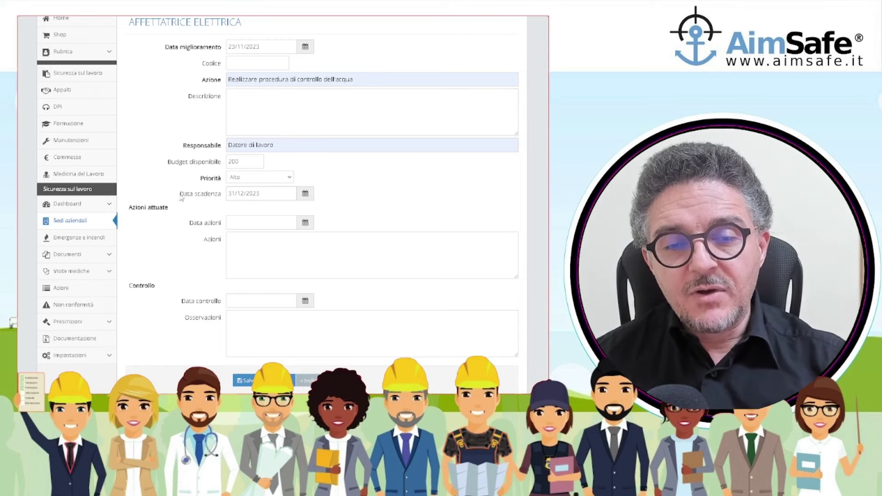
left_click_drag(180, 196, 231, 194)
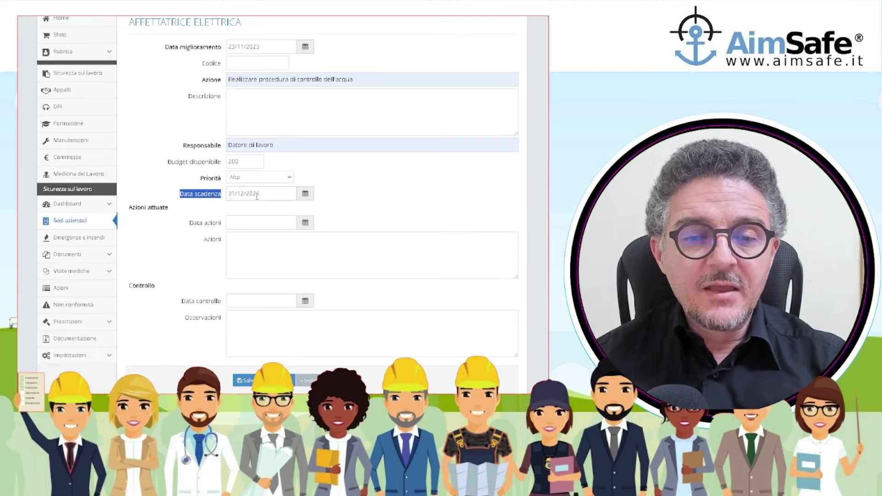
left_click(257, 196)
left_click(345, 179)
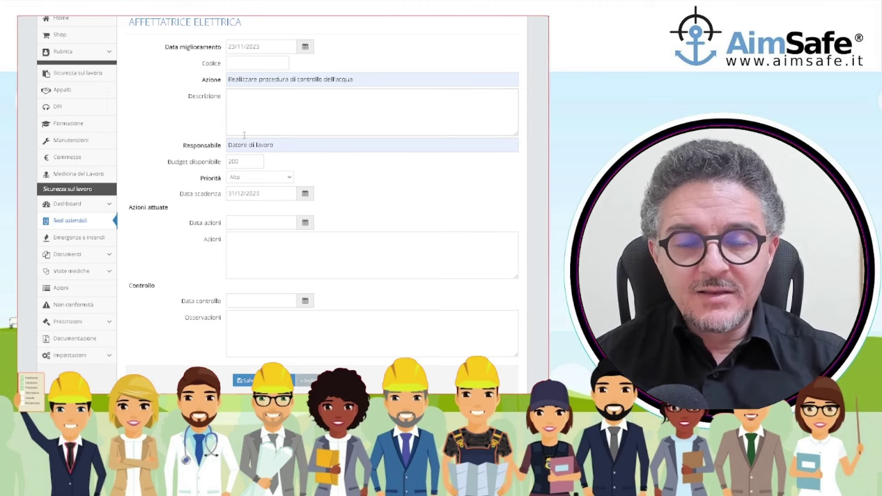
left_click(240, 222)
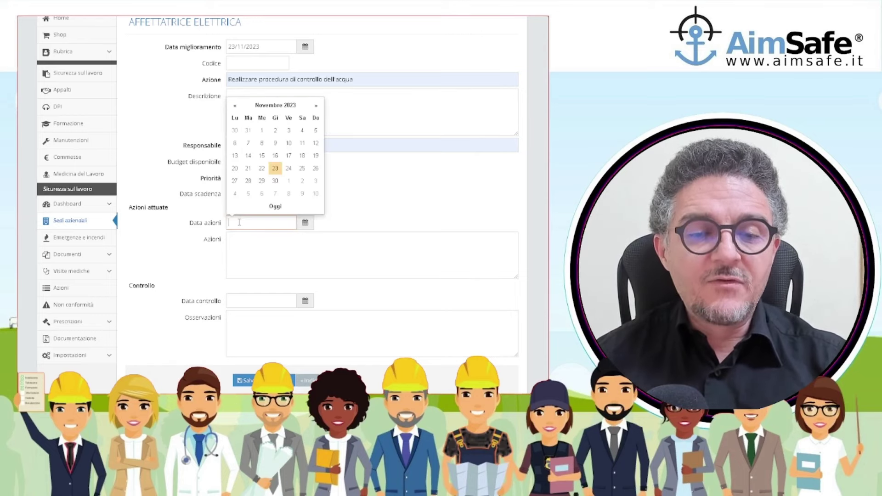
left_click(316, 106)
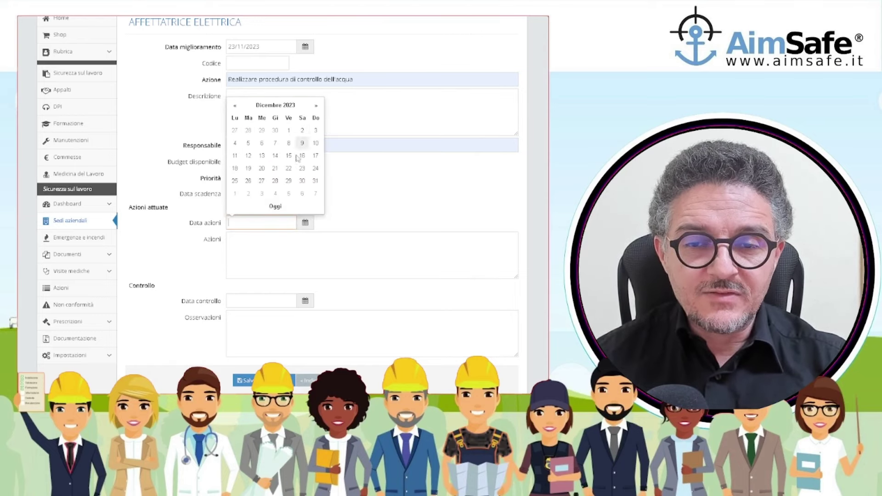
left_click(275, 168)
- Enter "Effettuate le indagini sulla potabilità dell'acqua." as the improvement's implemented Azioni
left_click(241, 246)
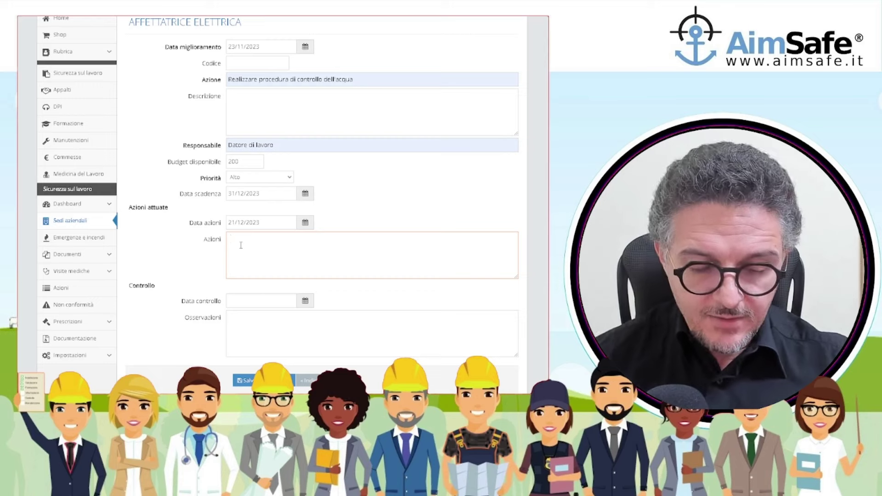
type("Effettuate")
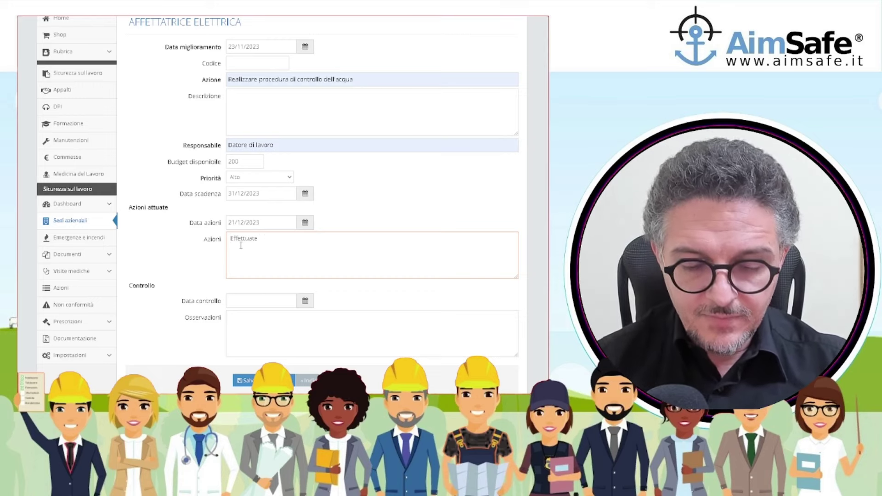
type(" ol le indagini")
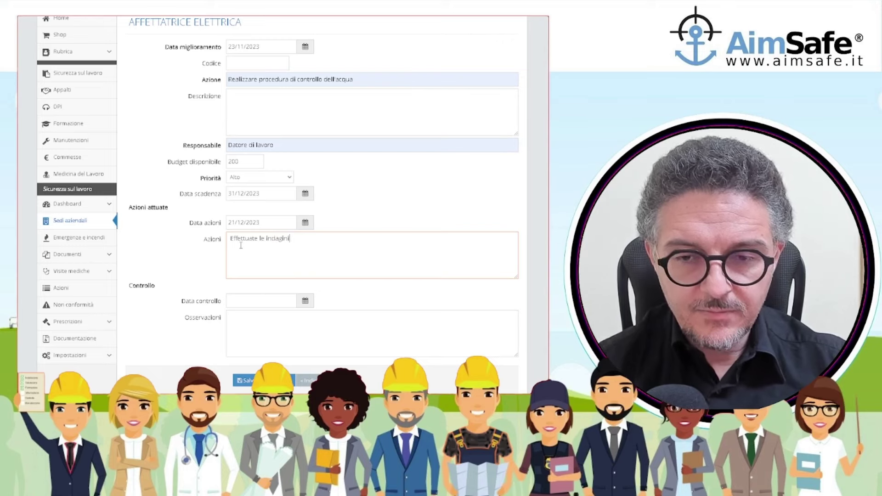
type(" sull")
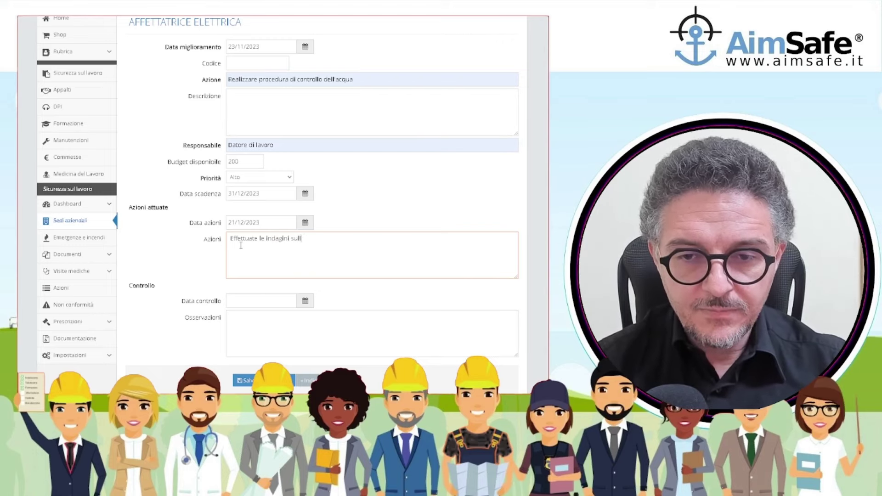
type("a potabili")
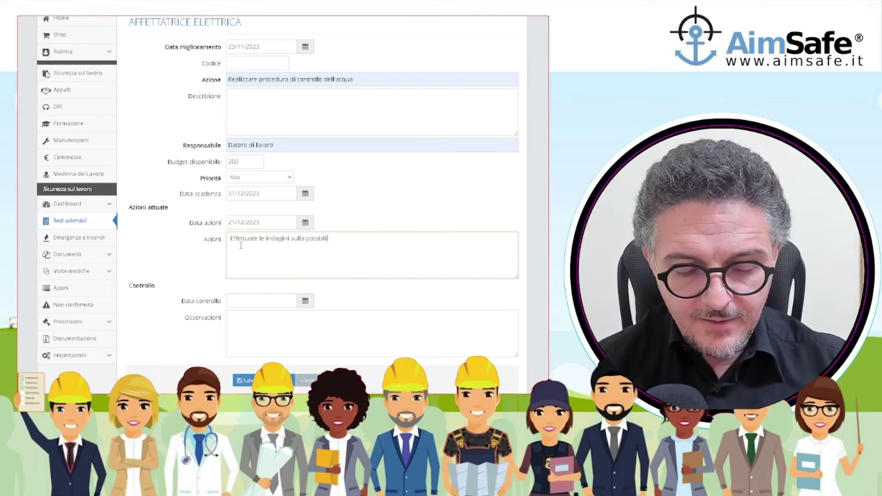
type("tà dell'a")
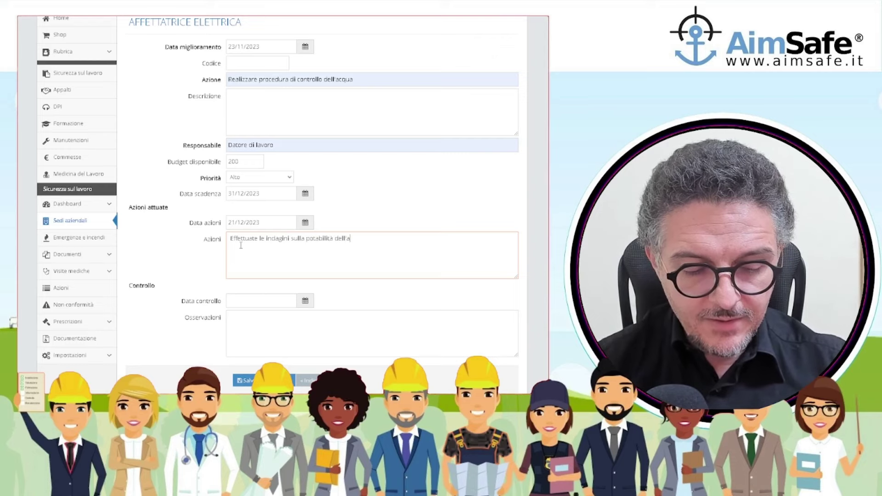
type("cqua.")
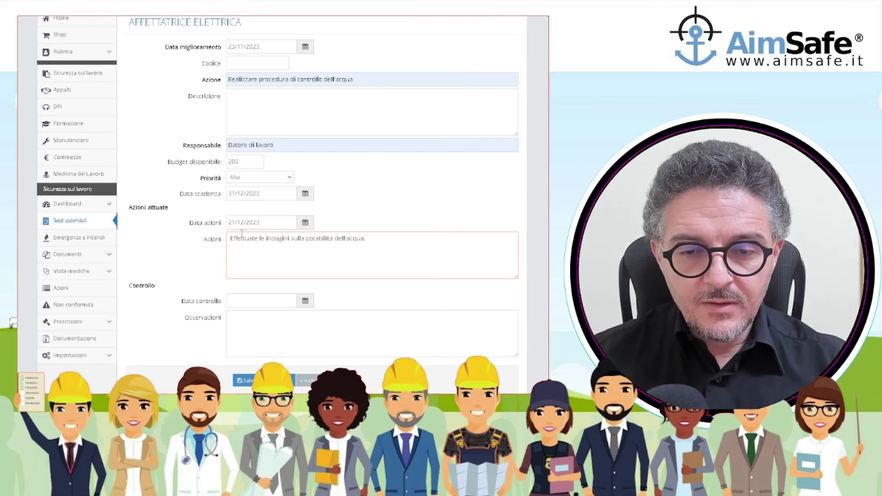
- Set the improvement's Data controllo to 08/12/2023 with the Osservazioni "Ricevute i risultati", and save it
left_click(241, 302)
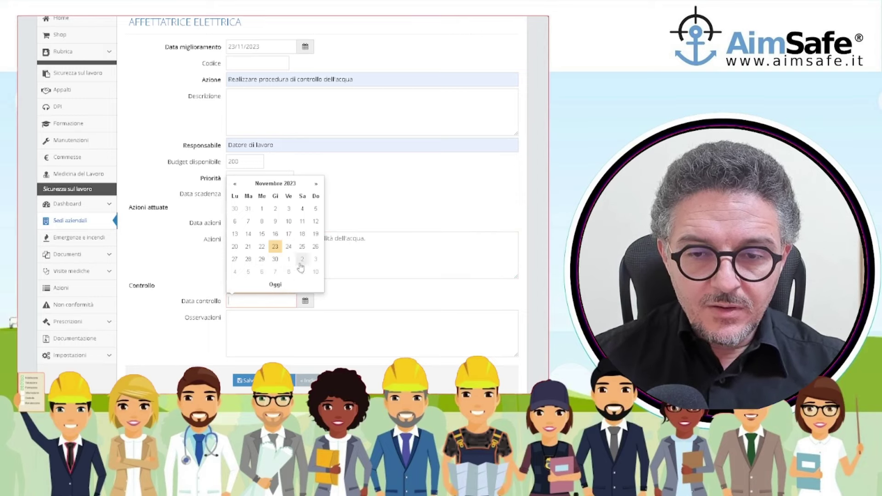
left_click(289, 273)
left_click(256, 317)
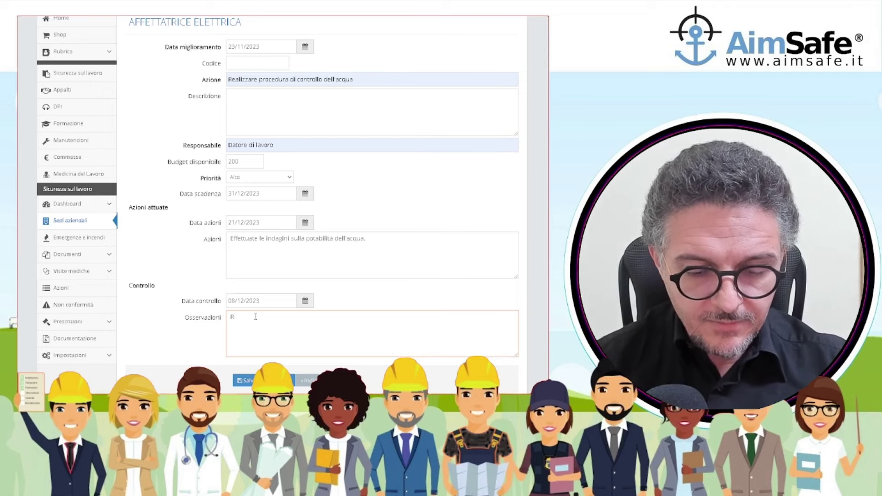
type("Ricevute")
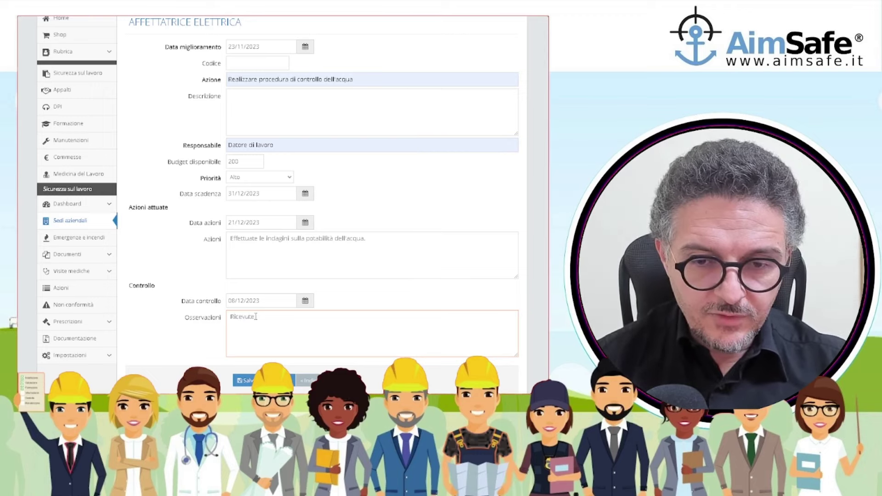
type(" risultati")
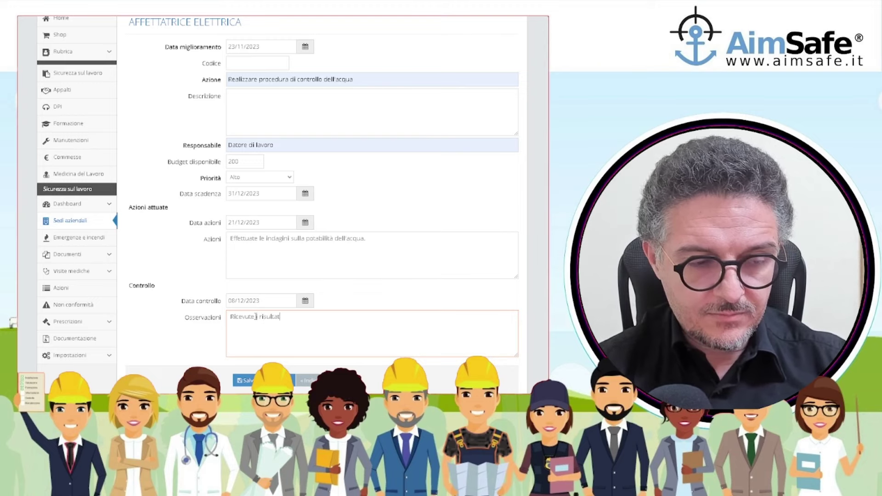
left_click(248, 381)
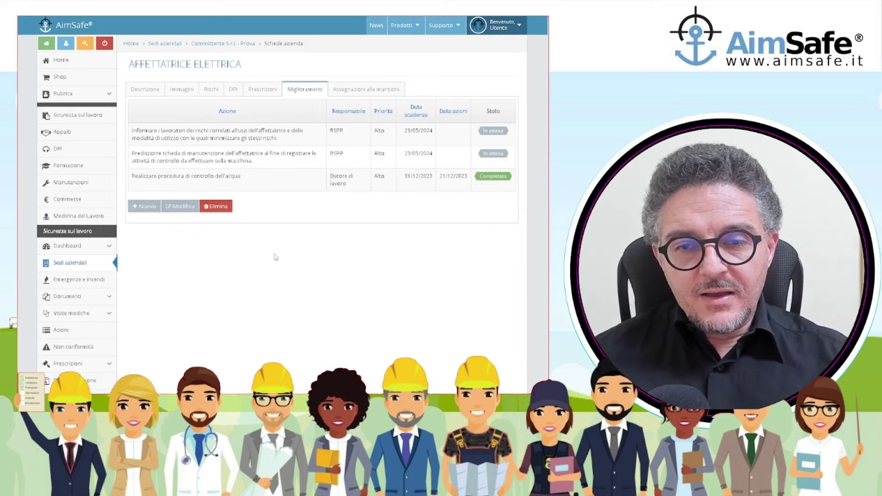
- Review the water-control improvement's control observations and check its Stato in the Miglioramenti list, leaving the record without saving
left_click_drag(131, 177, 242, 182)
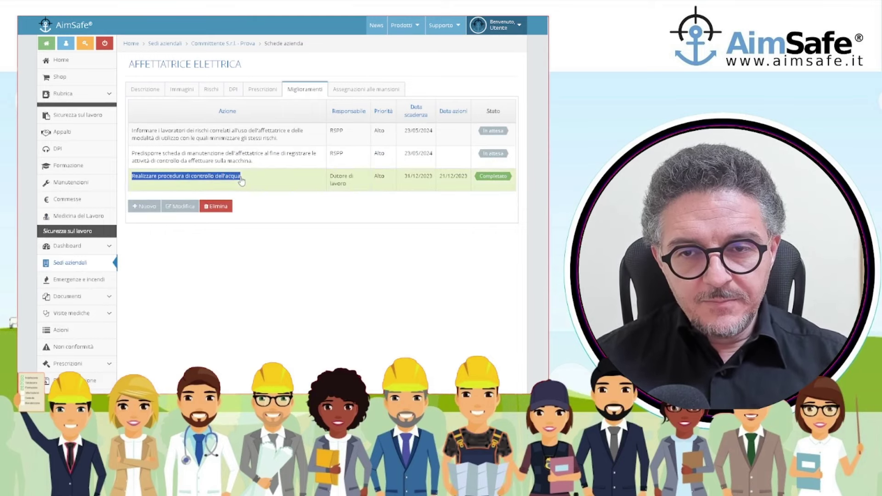
double_click(382, 186)
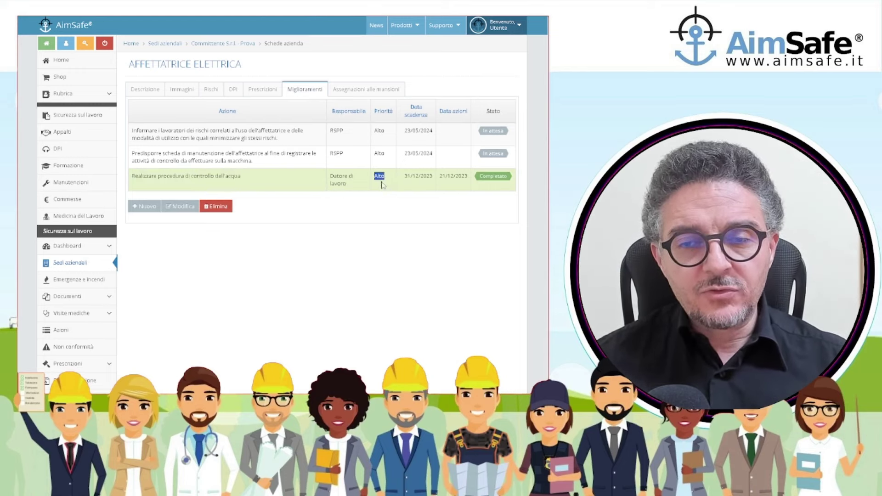
scroll(246, 365, "down", 2)
left_click_drag(307, 275, 229, 274)
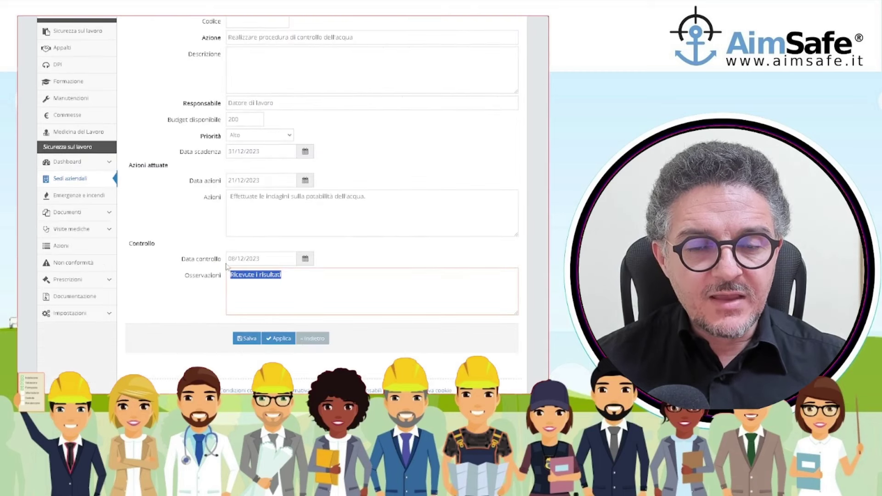
left_click(312, 339)
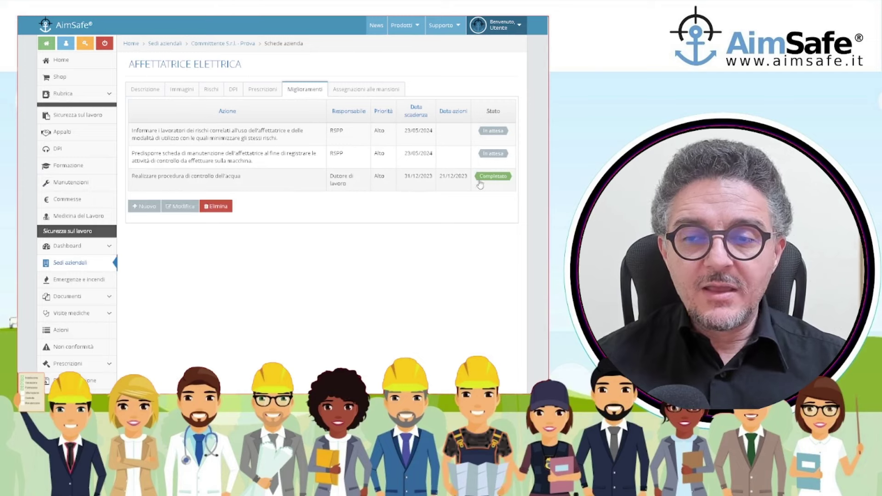
left_click_drag(478, 177, 505, 184)
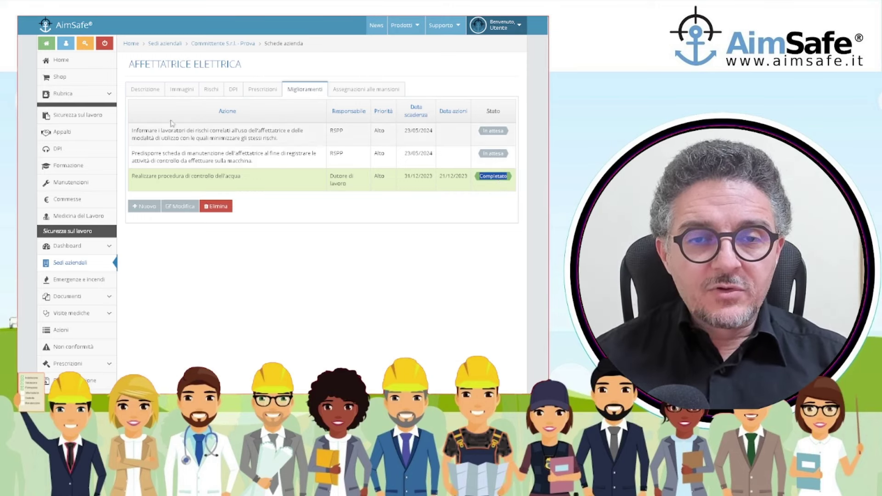
- Set the Probabilità of the scheda's Rischio biologico to 1 and save the risk
left_click(218, 94)
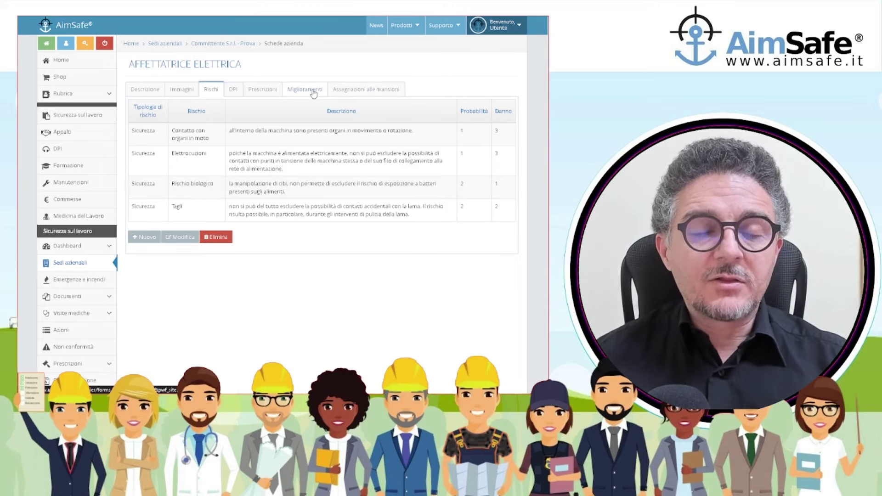
double_click(205, 192)
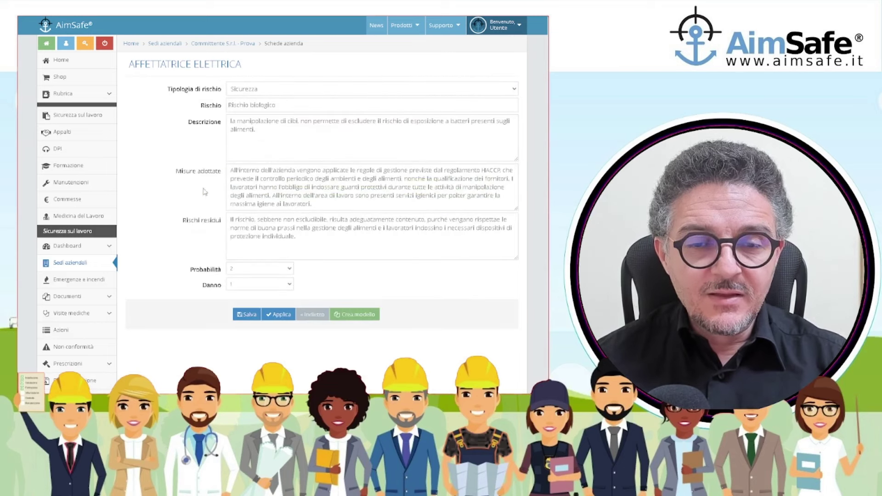
left_click(323, 204)
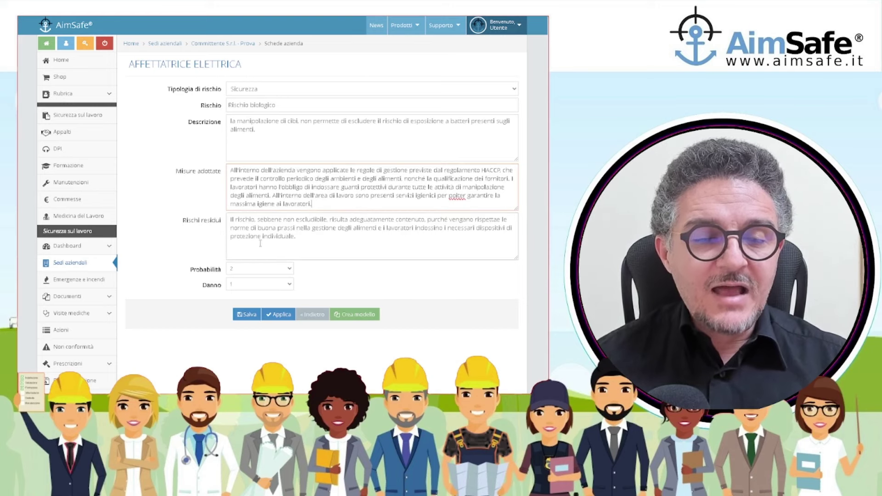
left_click(236, 270)
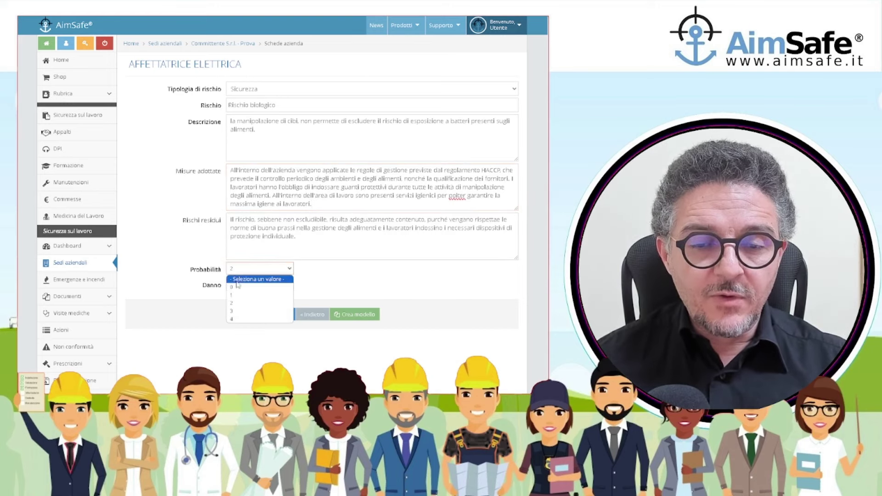
left_click(235, 297)
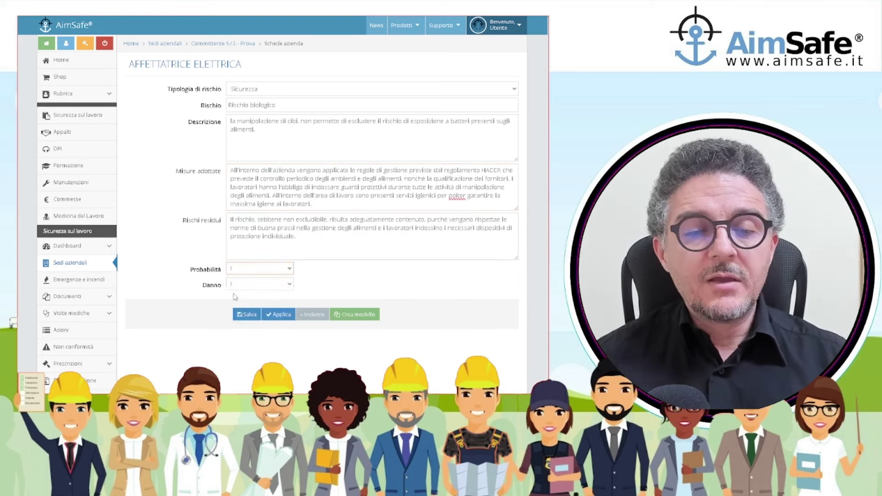
left_click(247, 316)
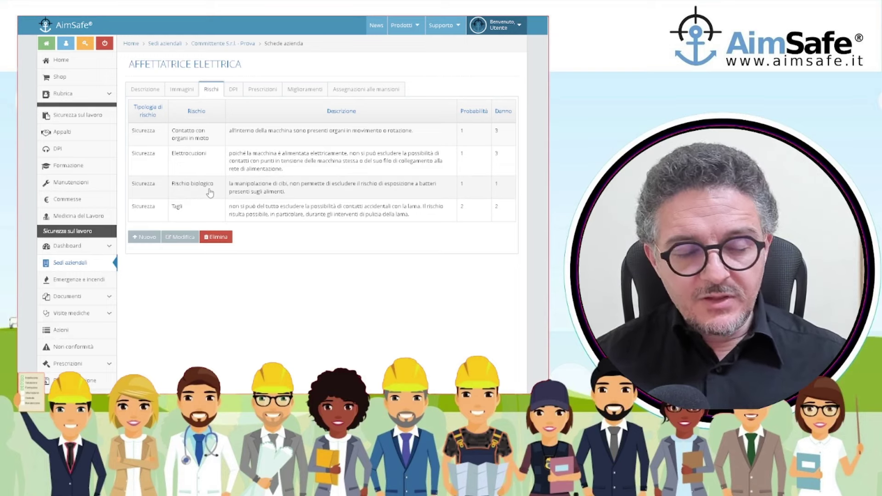
- Create a reusable model from the AFFETTATRICE ELETTRICA scheda and confirm its creation
left_click(310, 89)
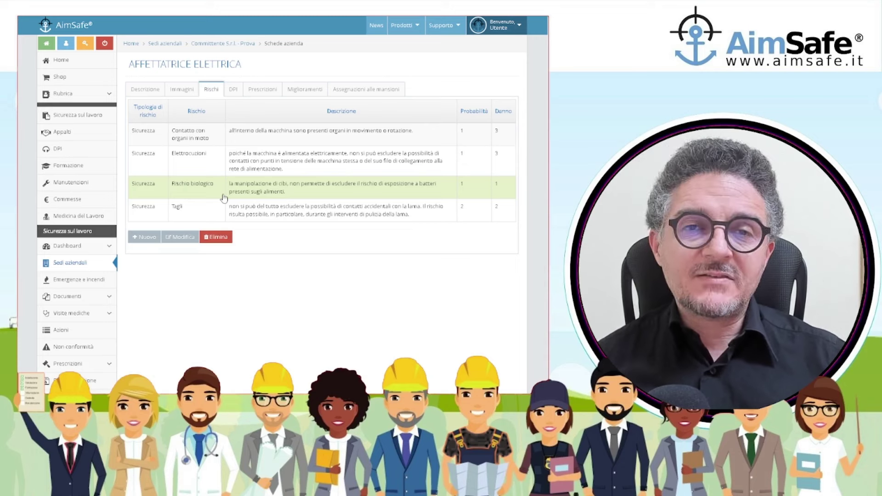
left_click(157, 92)
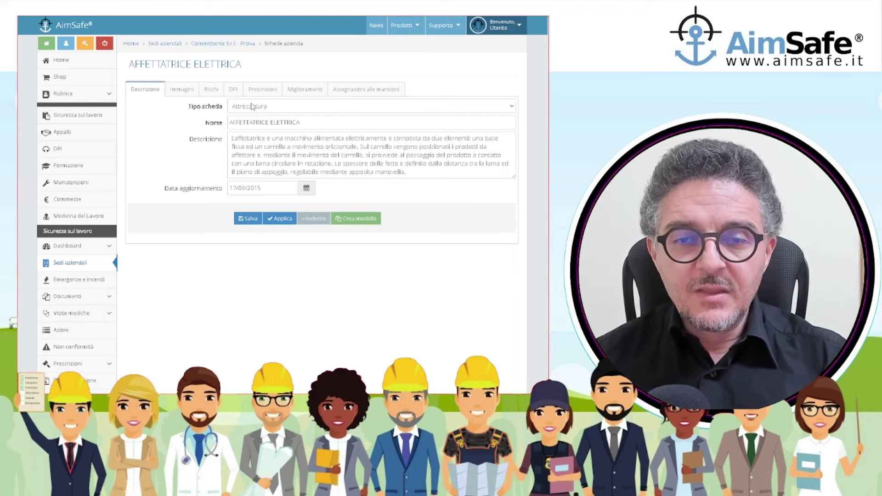
left_click(353, 223)
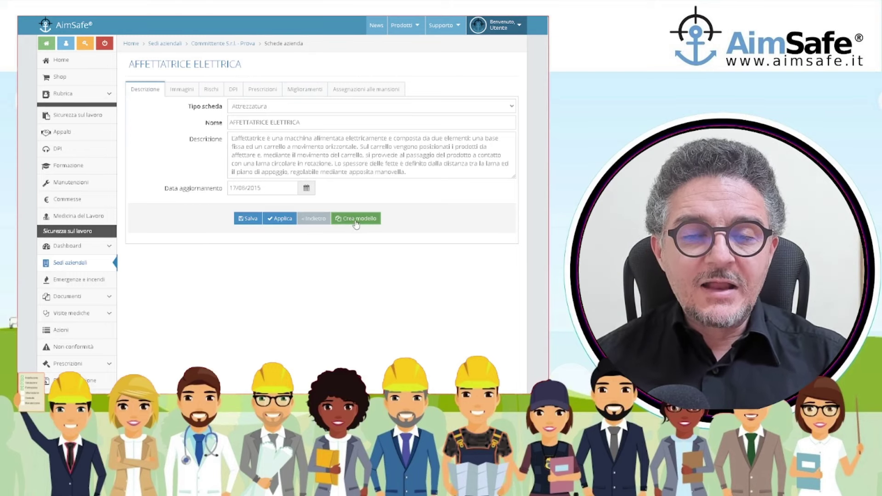
left_click(356, 223)
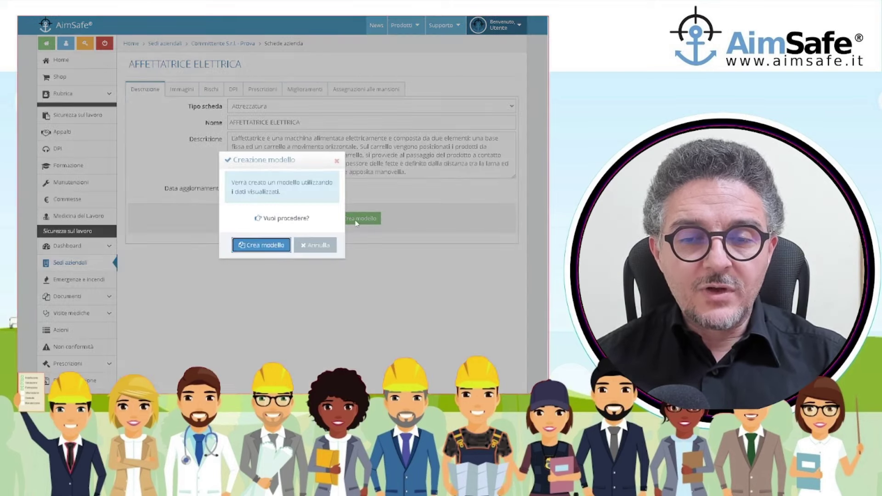
left_click(270, 246)
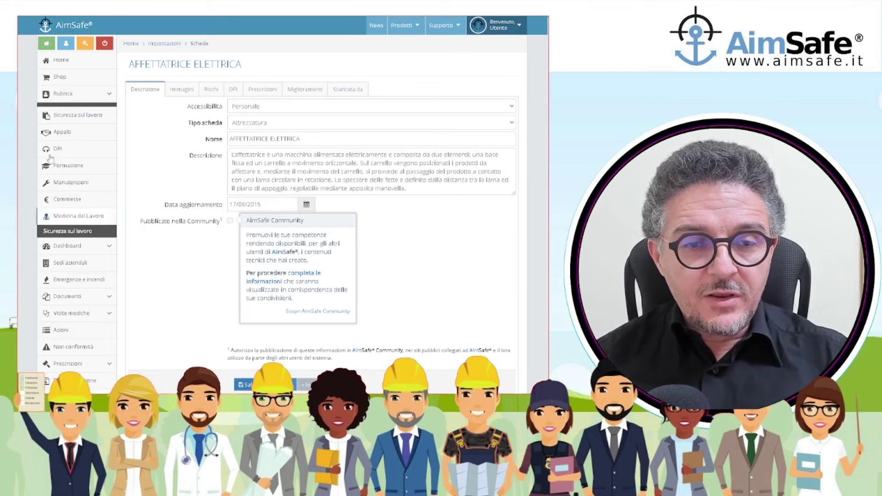
- Return to the company sites and open the Committente S.r.l. - Prova site
left_click(71, 117)
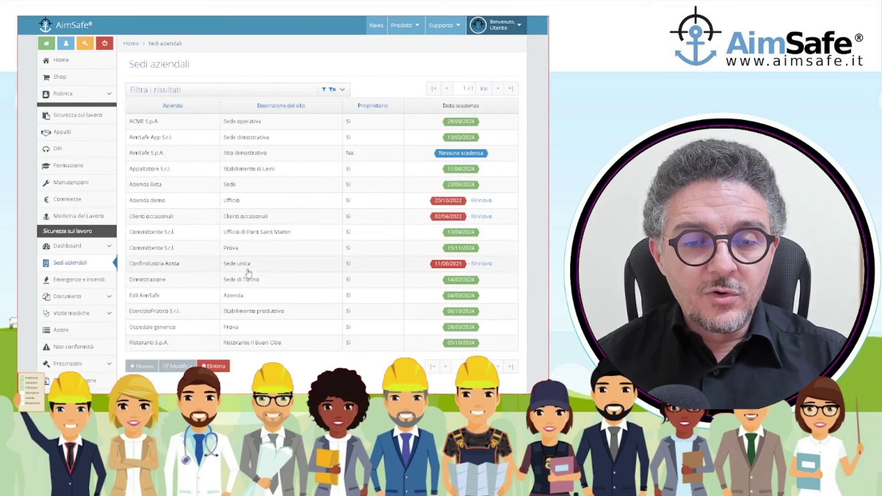
double_click(245, 248)
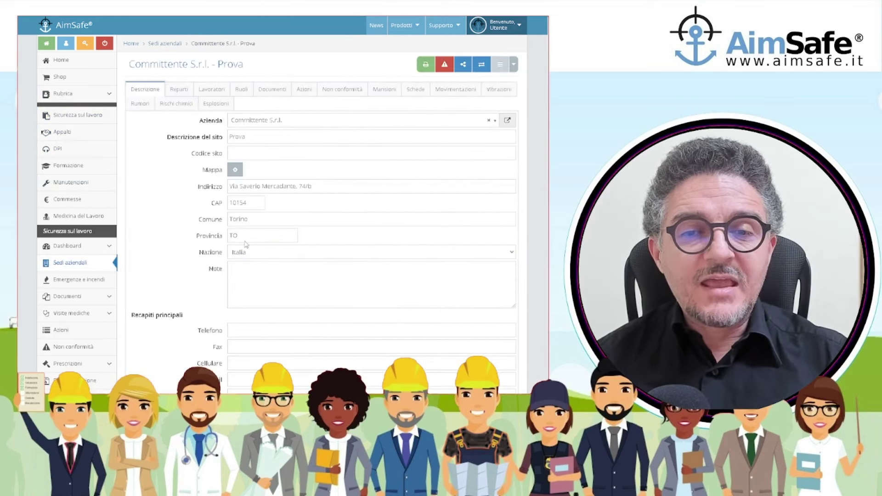
- Start a new scheda search from the Prova site's schede list and list the catalogue results, including AimSafe Community data
left_click(413, 92)
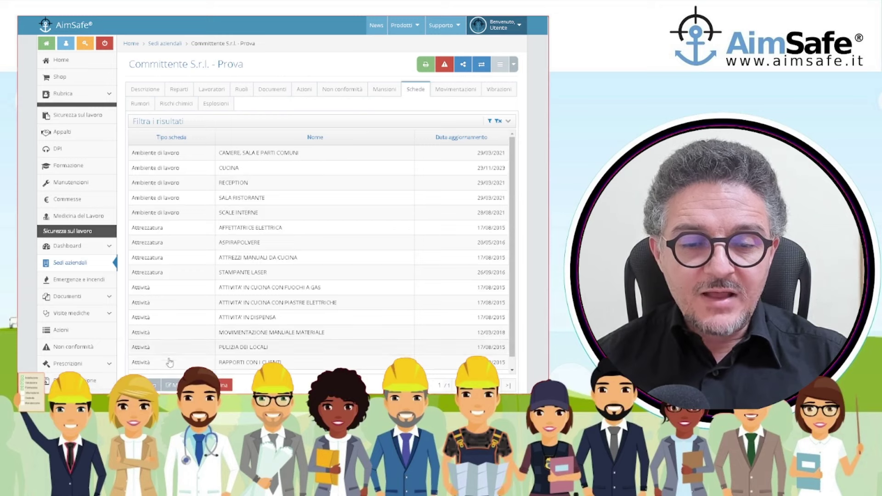
left_click(155, 385)
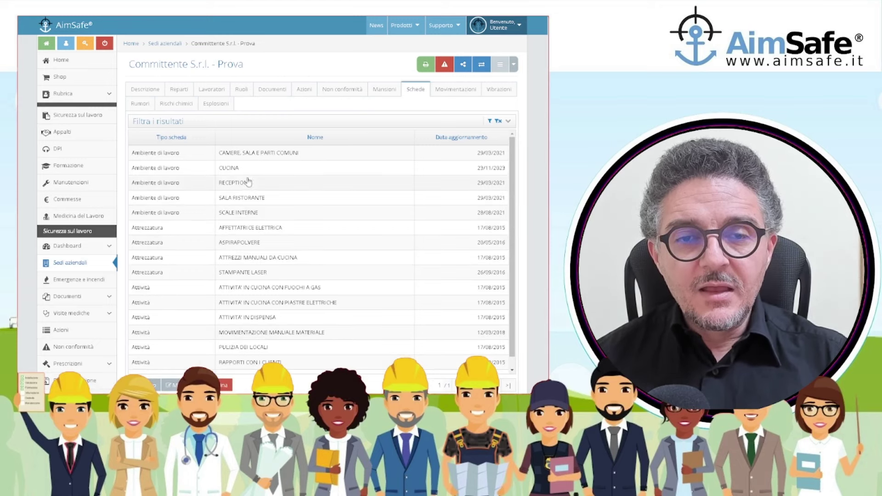
left_click(244, 164)
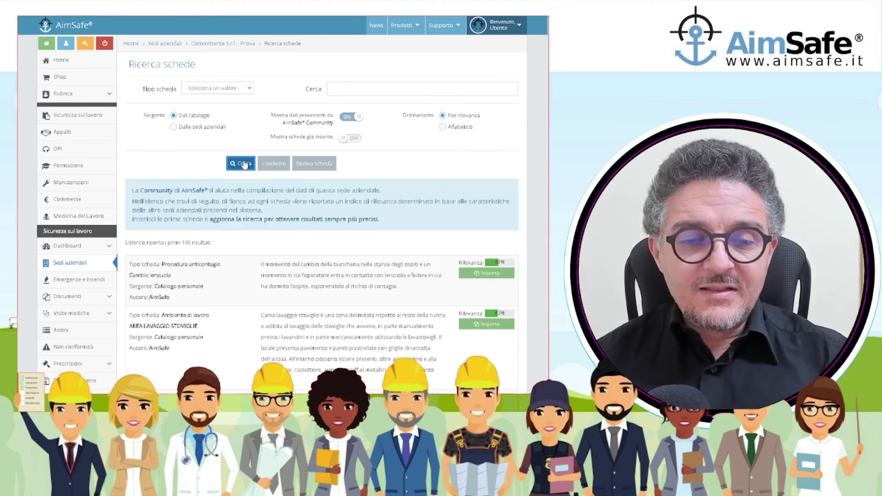
- Add the AimSafe Community BAR workplace scheda to the catalogue, consenting to share personal data with its author
scroll(242, 192, "down", 5)
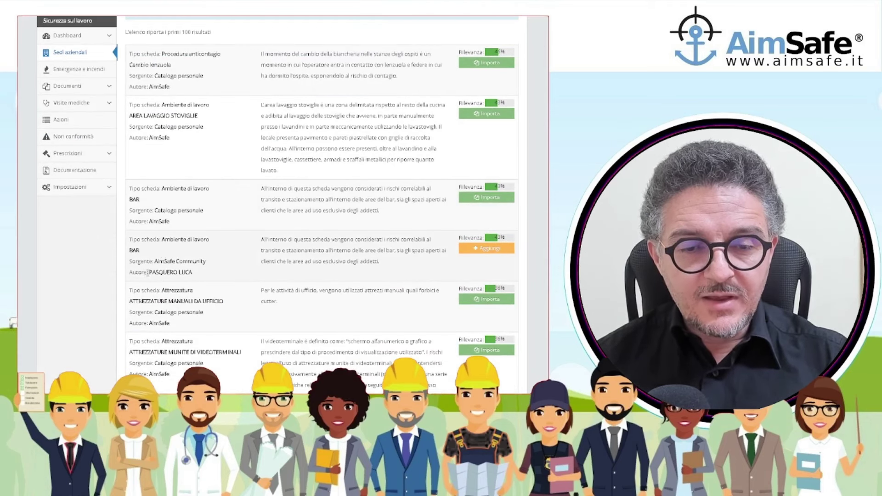
left_click_drag(146, 273, 197, 276)
left_click(246, 262)
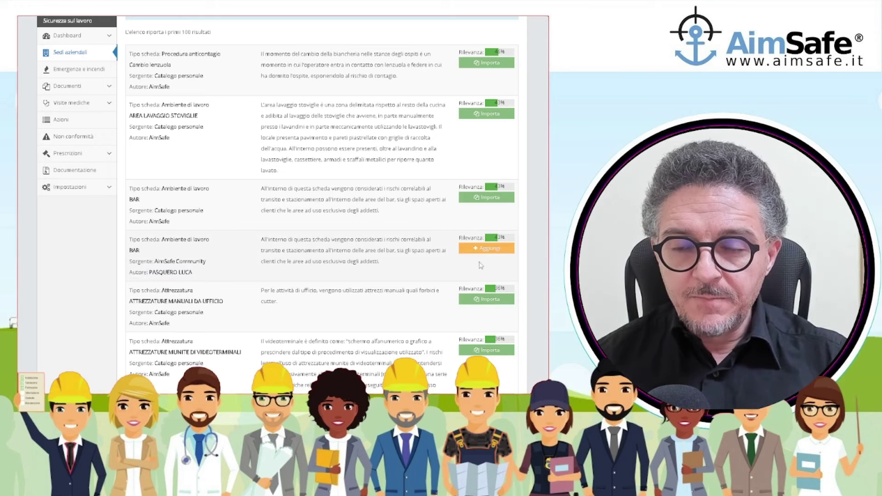
left_click(488, 251)
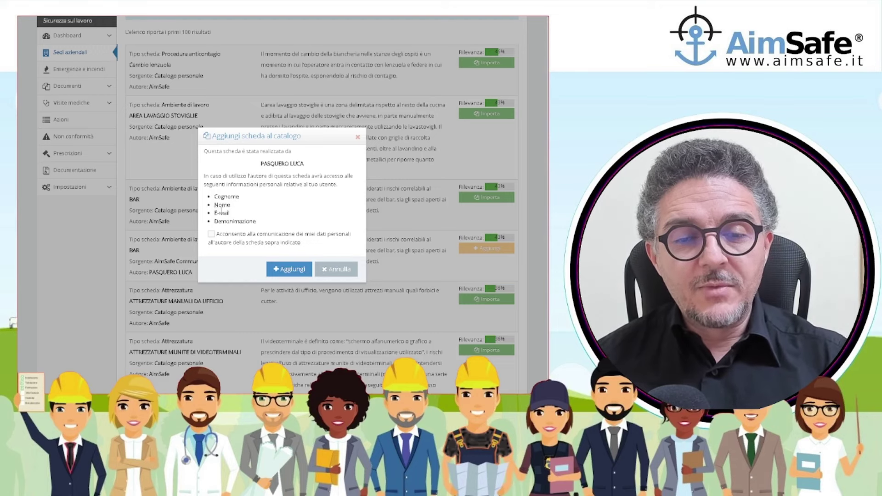
left_click(211, 236)
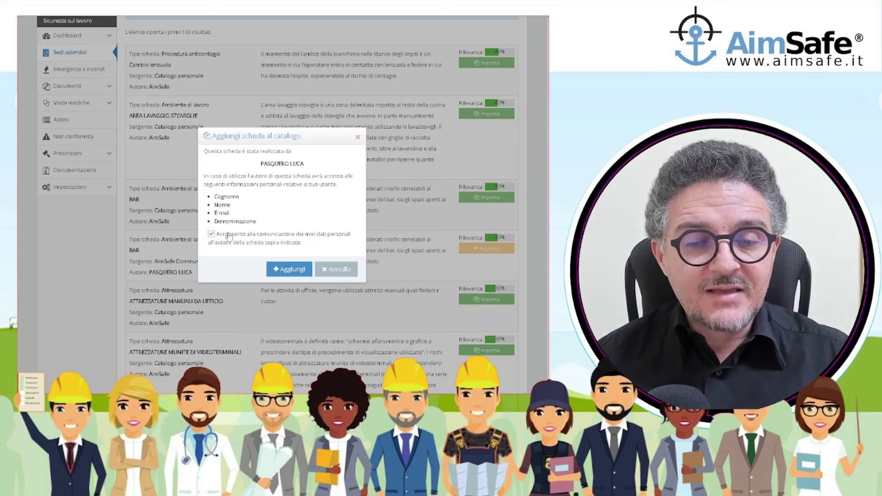
left_click(286, 270)
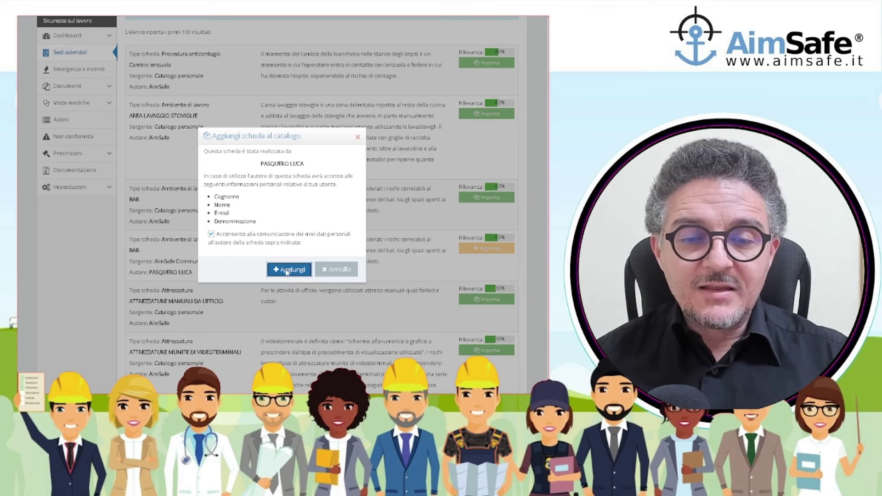